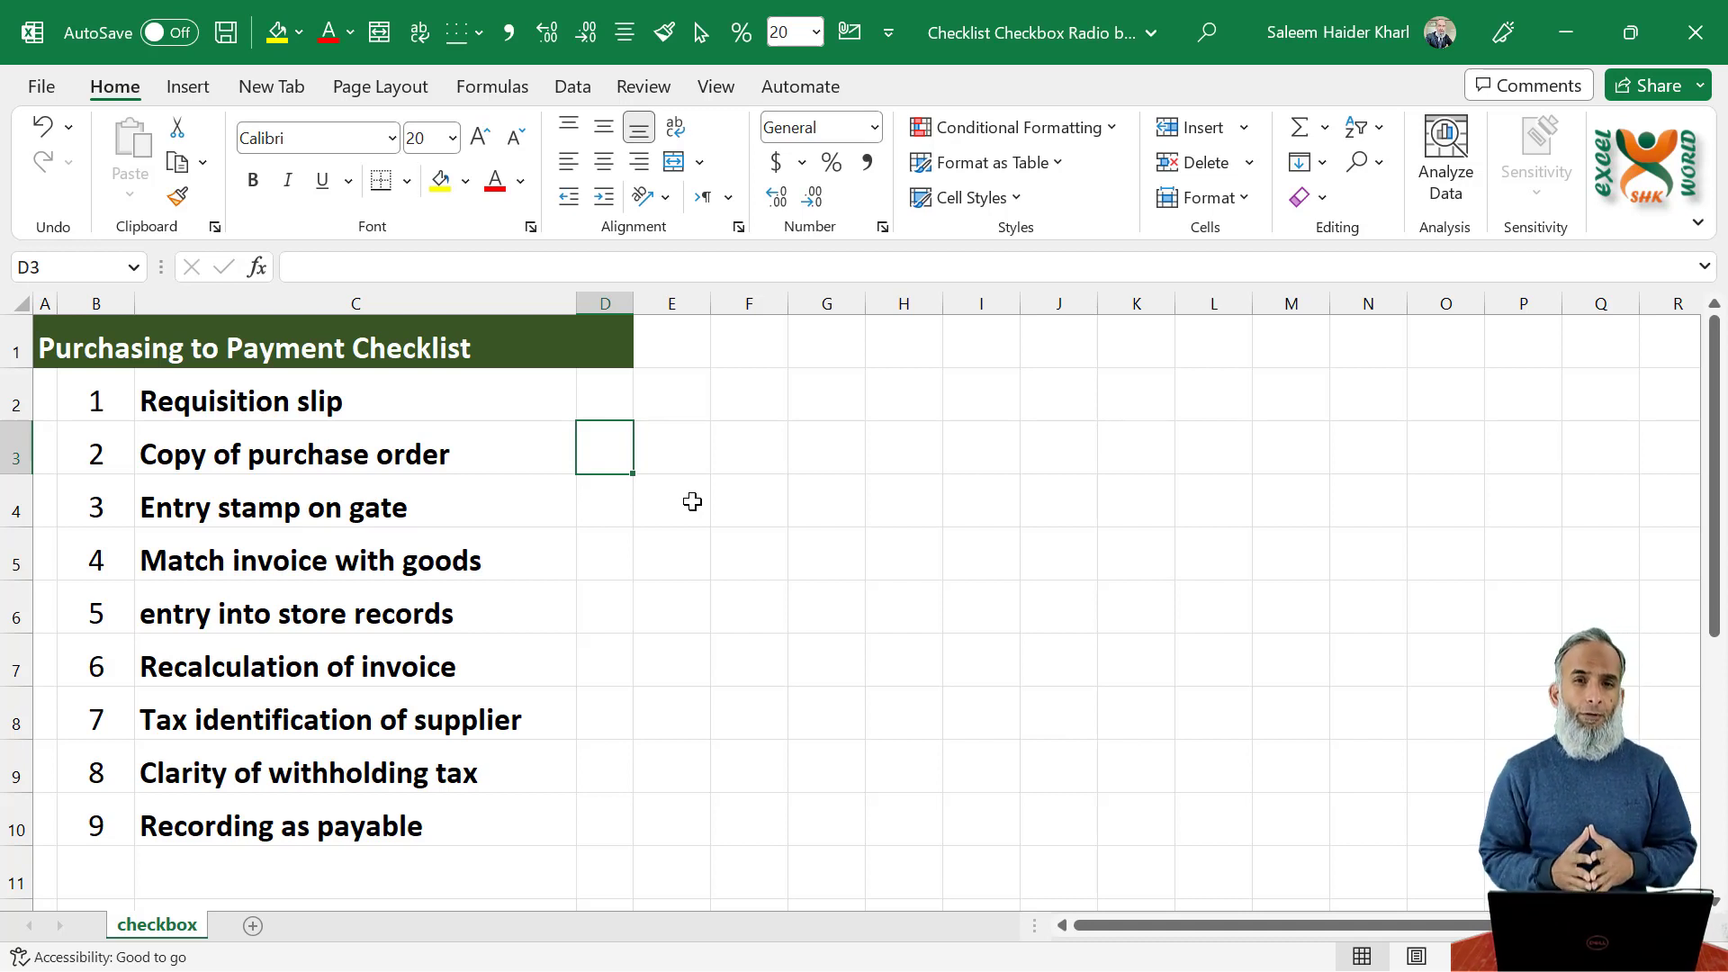
{"action": "left_click", "coordinate": [597, 398]}
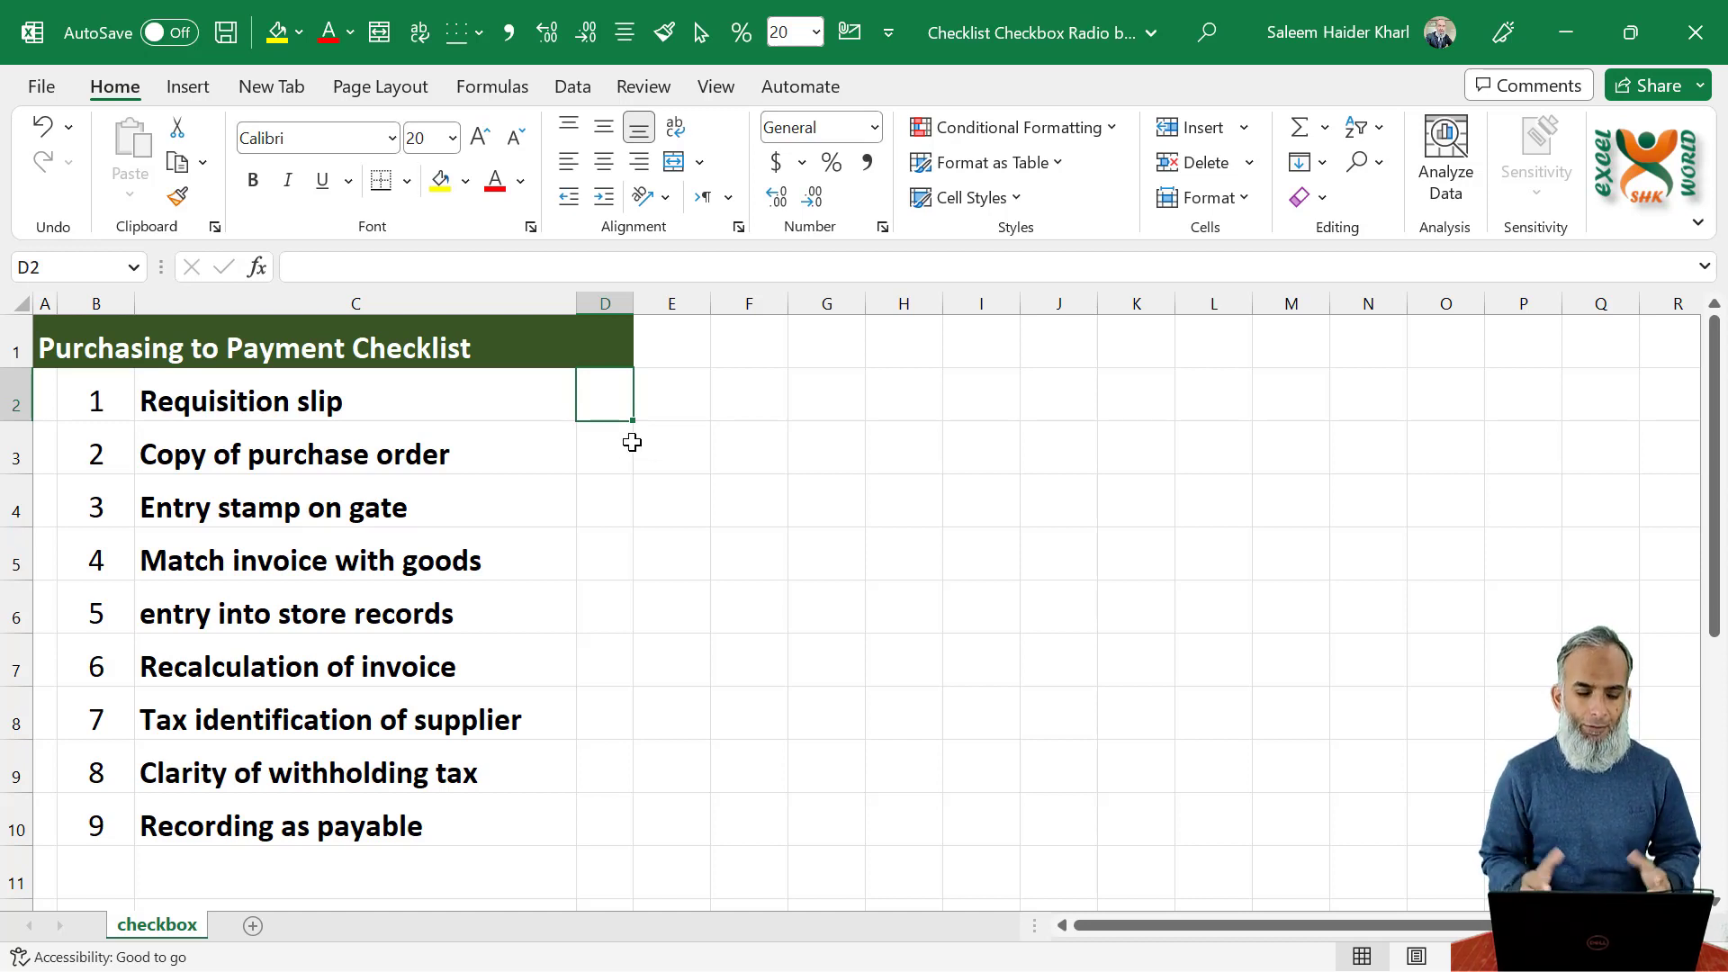
{"action": "left_click", "coordinate": [671, 390]}
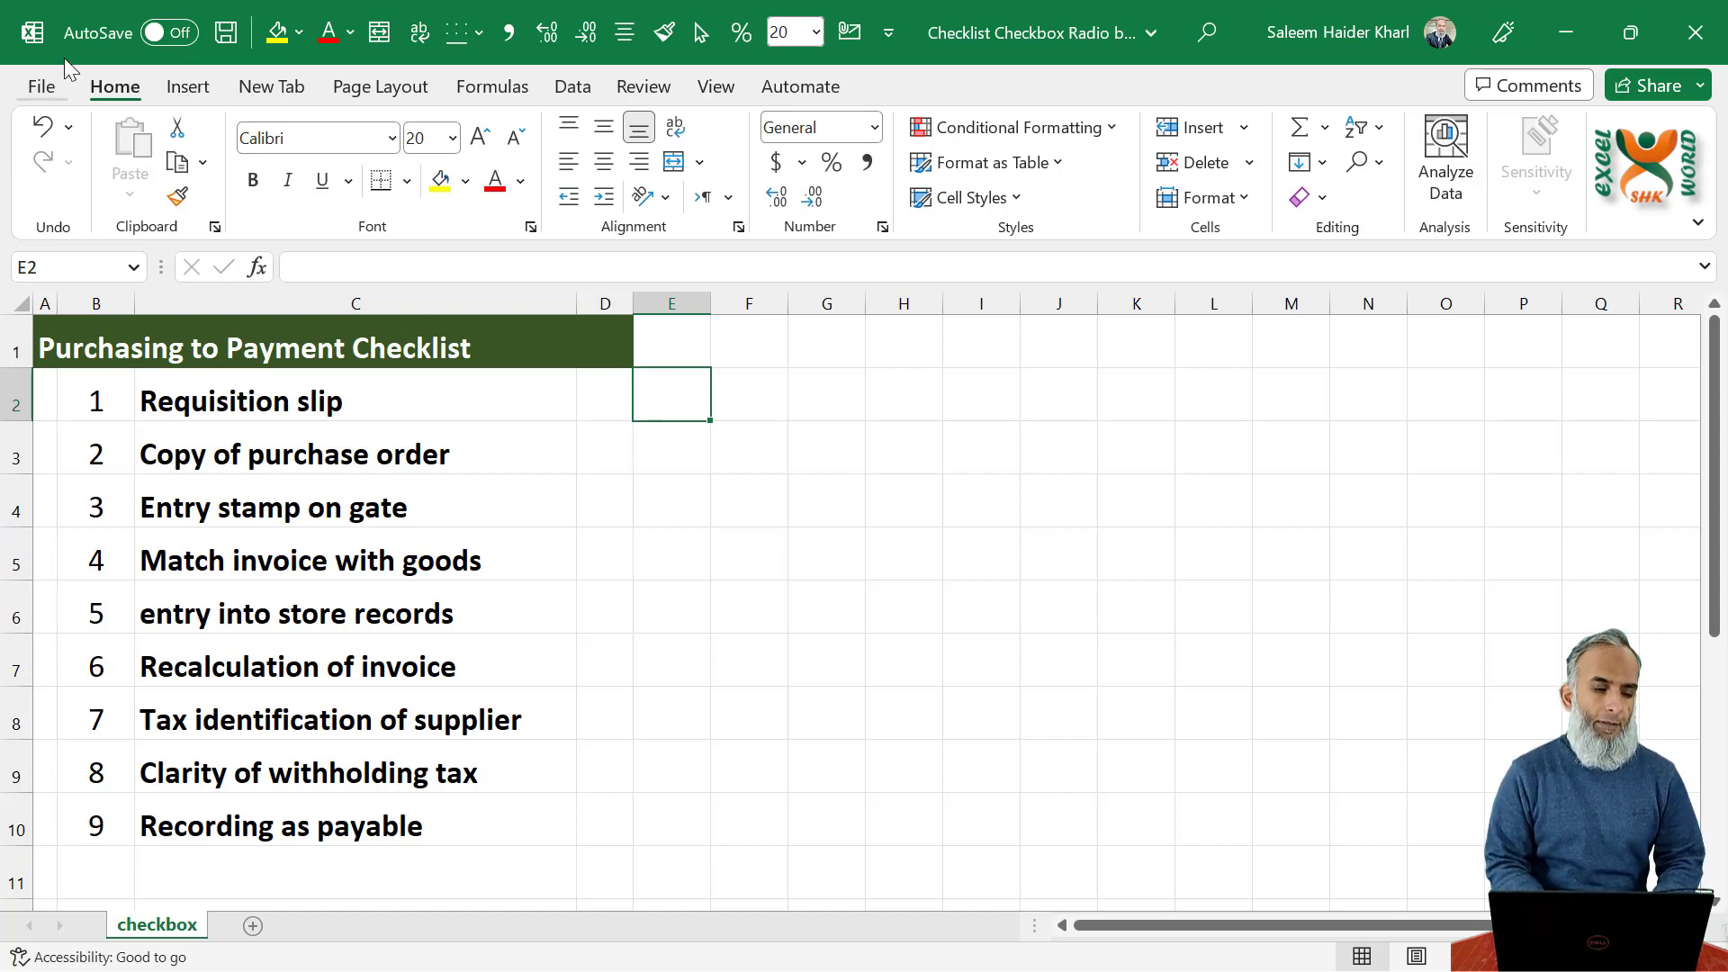
{"action": "left_click", "coordinate": [53, 93]}
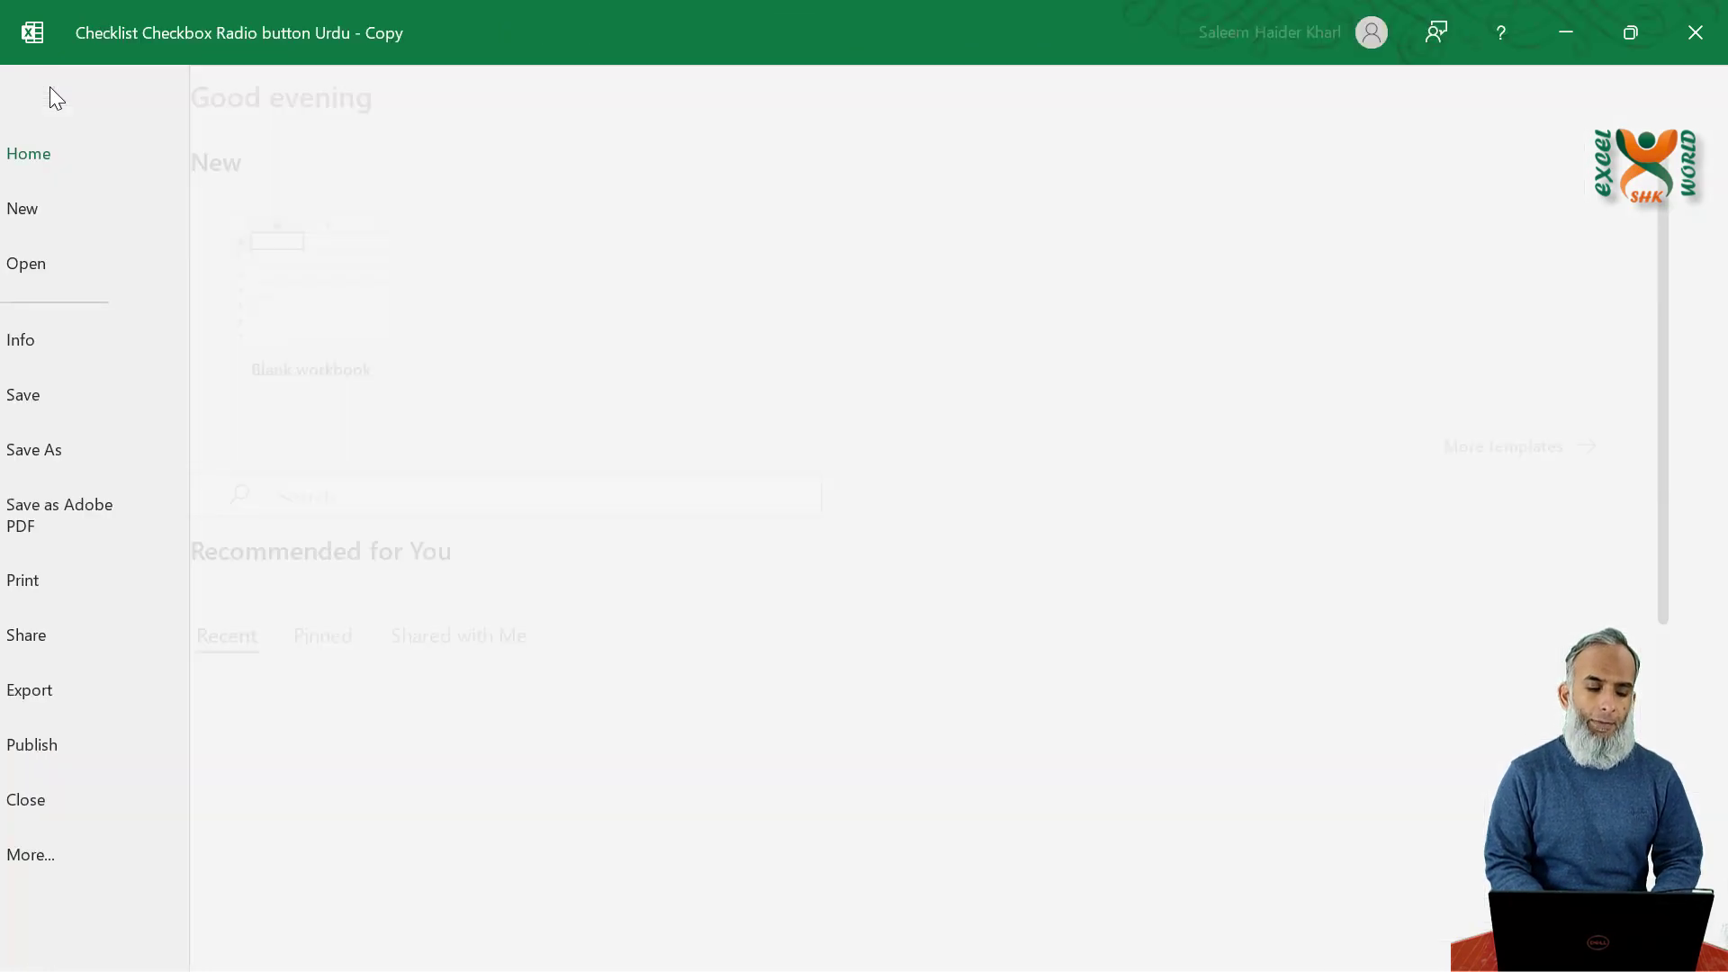
{"action": "left_click", "coordinate": [83, 857]}
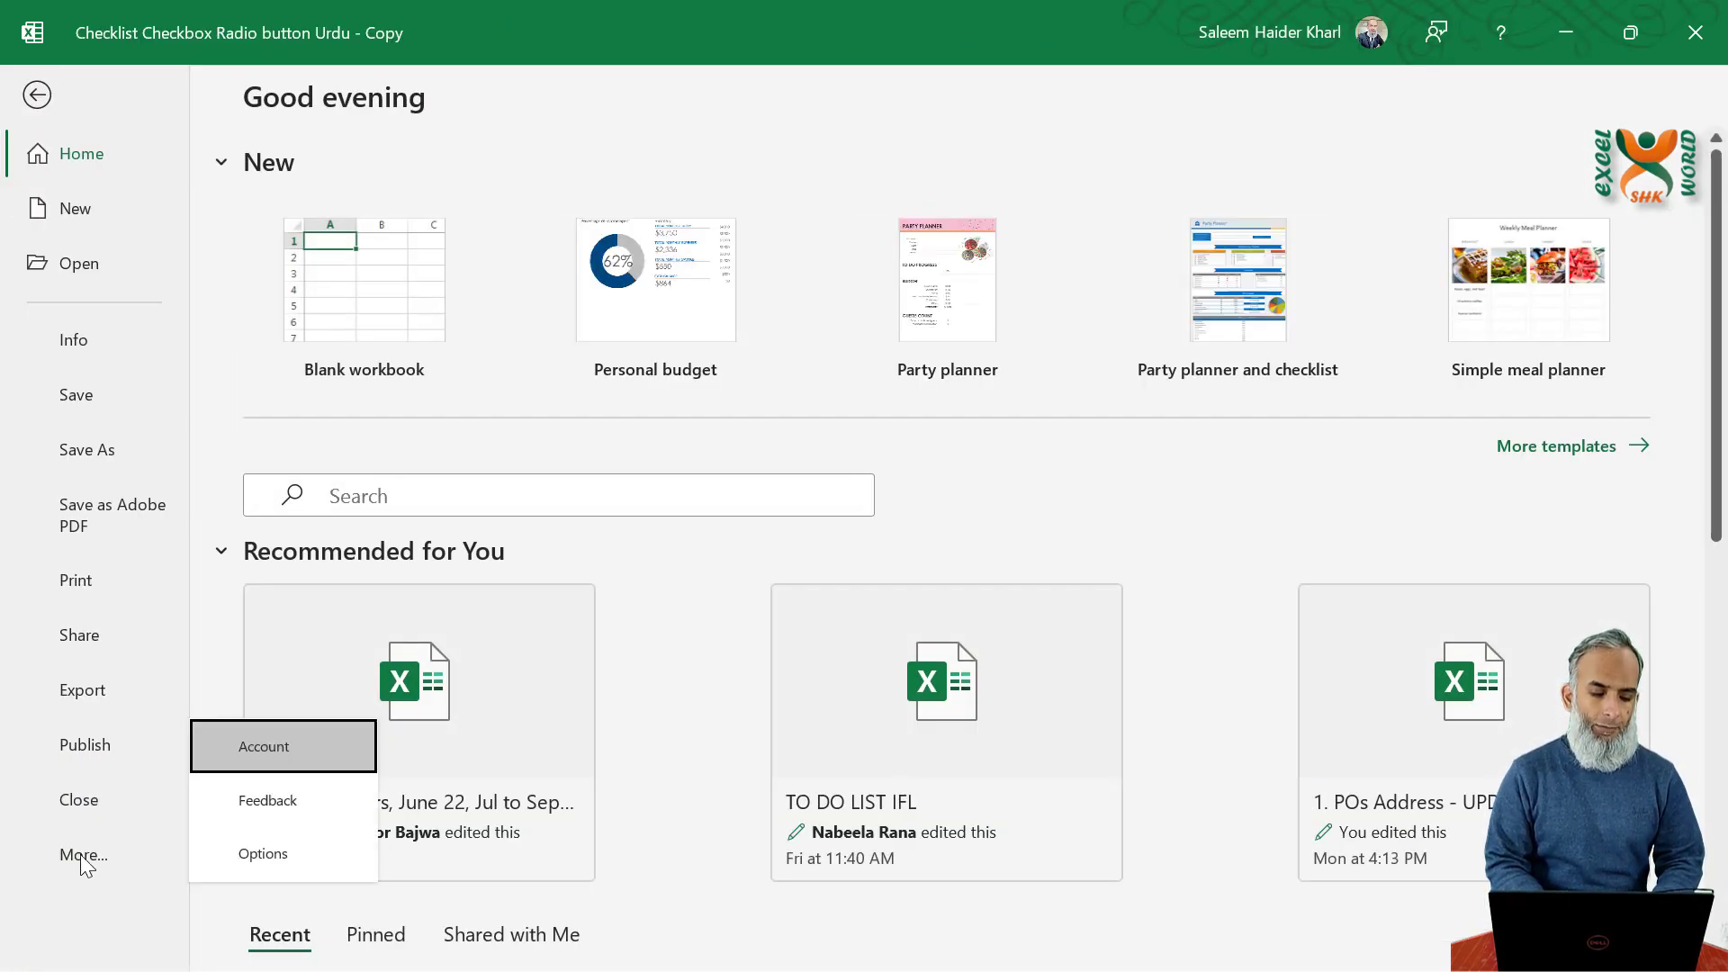
{"action": "left_click", "coordinate": [307, 851]}
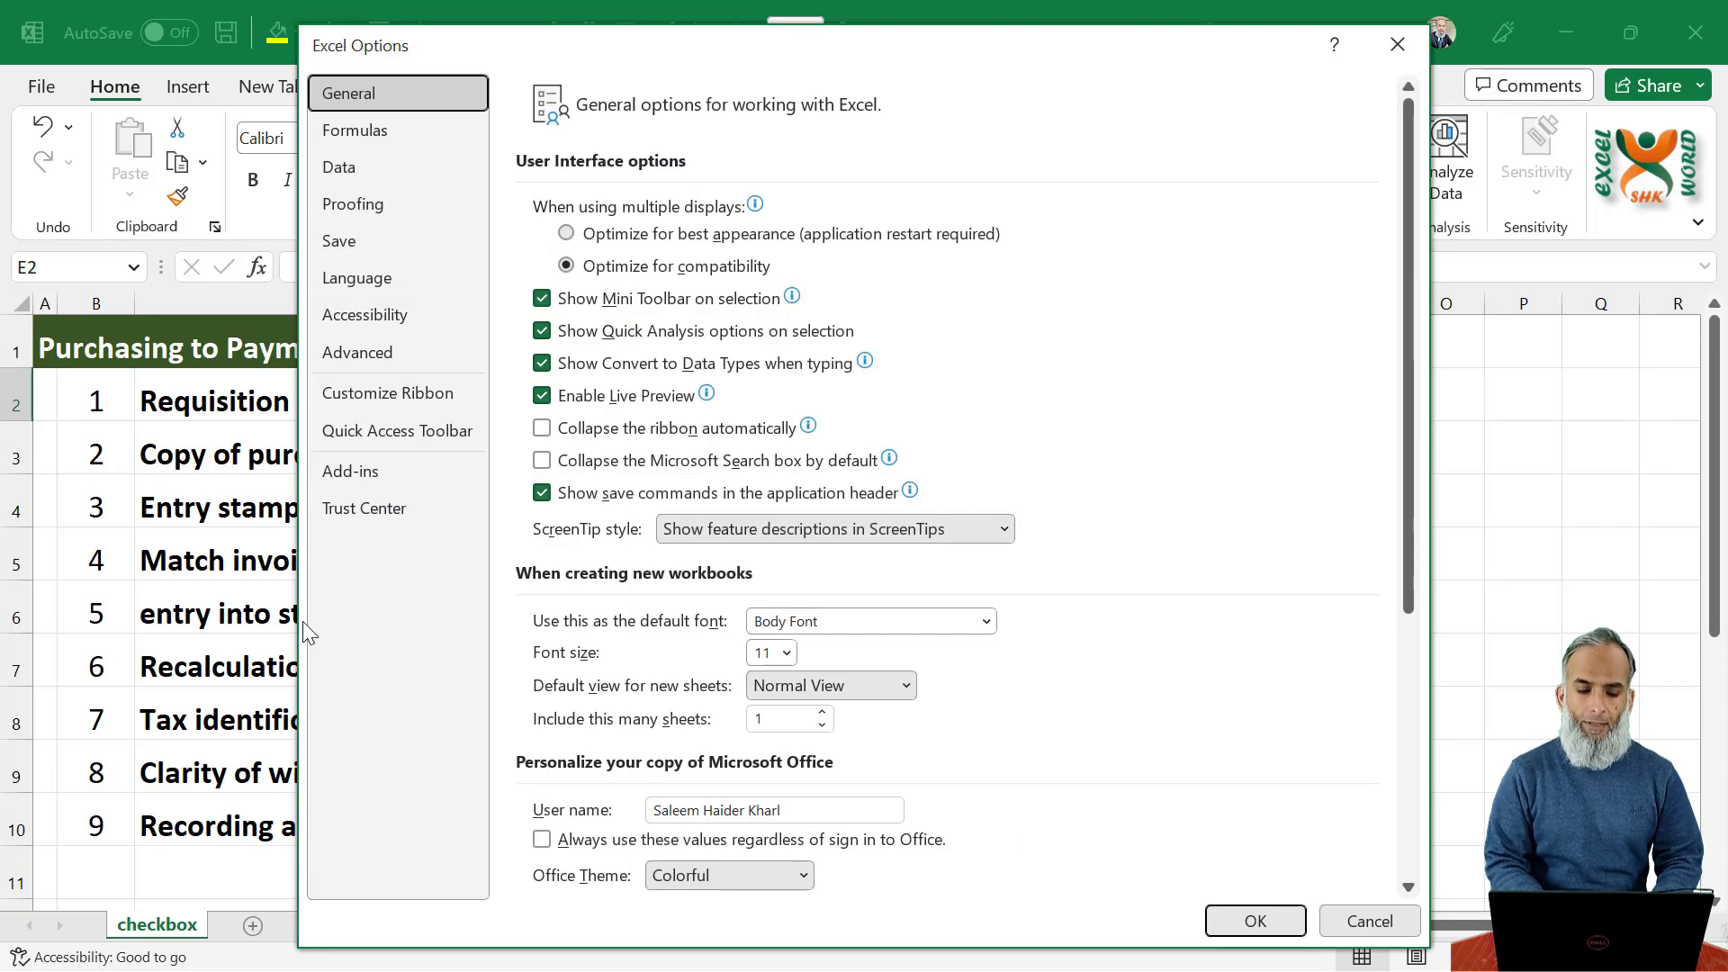
{"action": "left_click", "coordinate": [418, 392]}
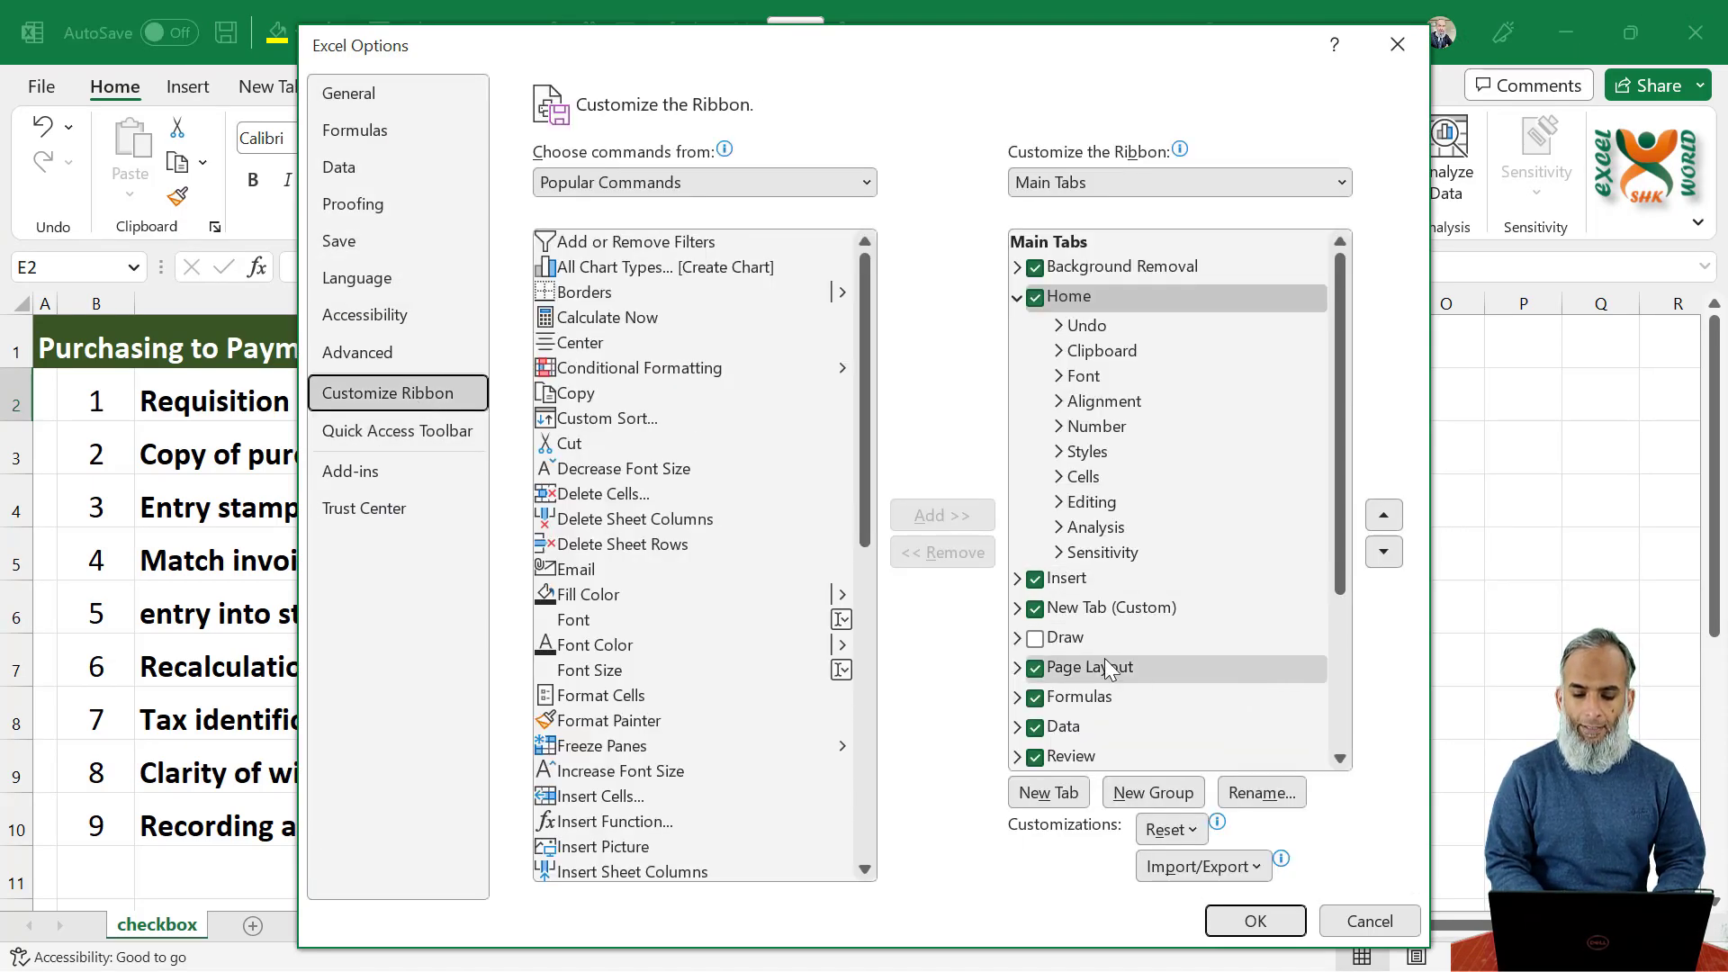
{"action": "scroll", "coordinate": [1140, 664], "scroll_direction": "down", "scroll_amount": 3}
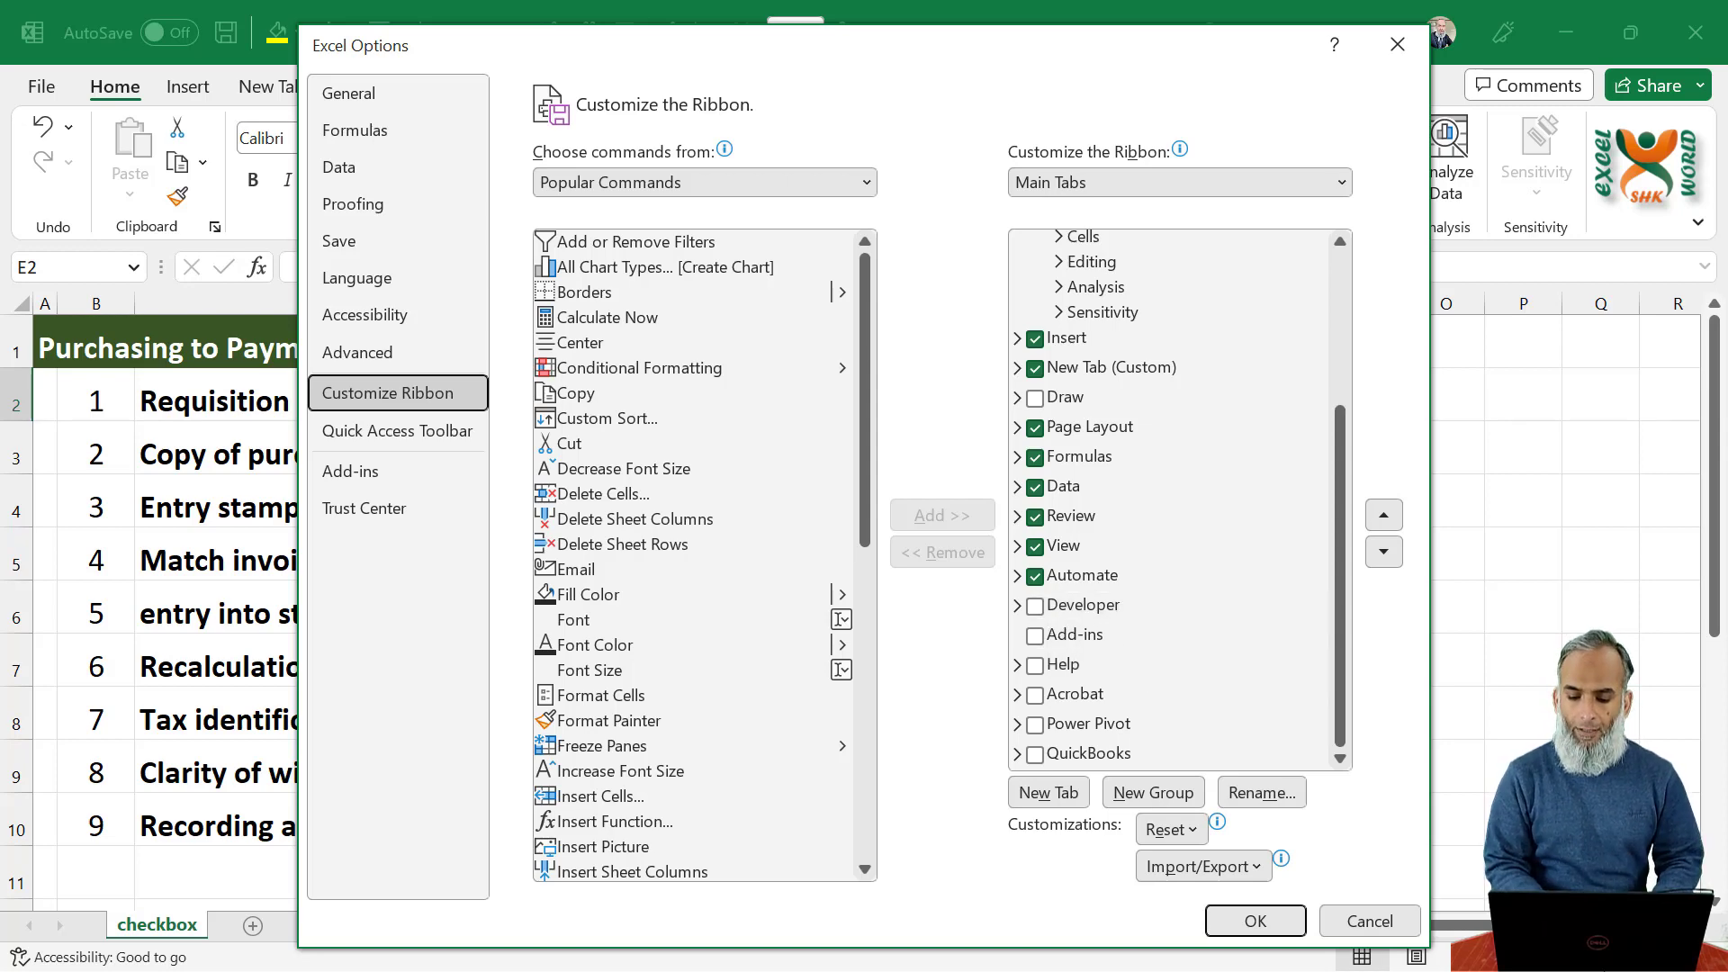
{"action": "left_click", "coordinate": [1356, 922]}
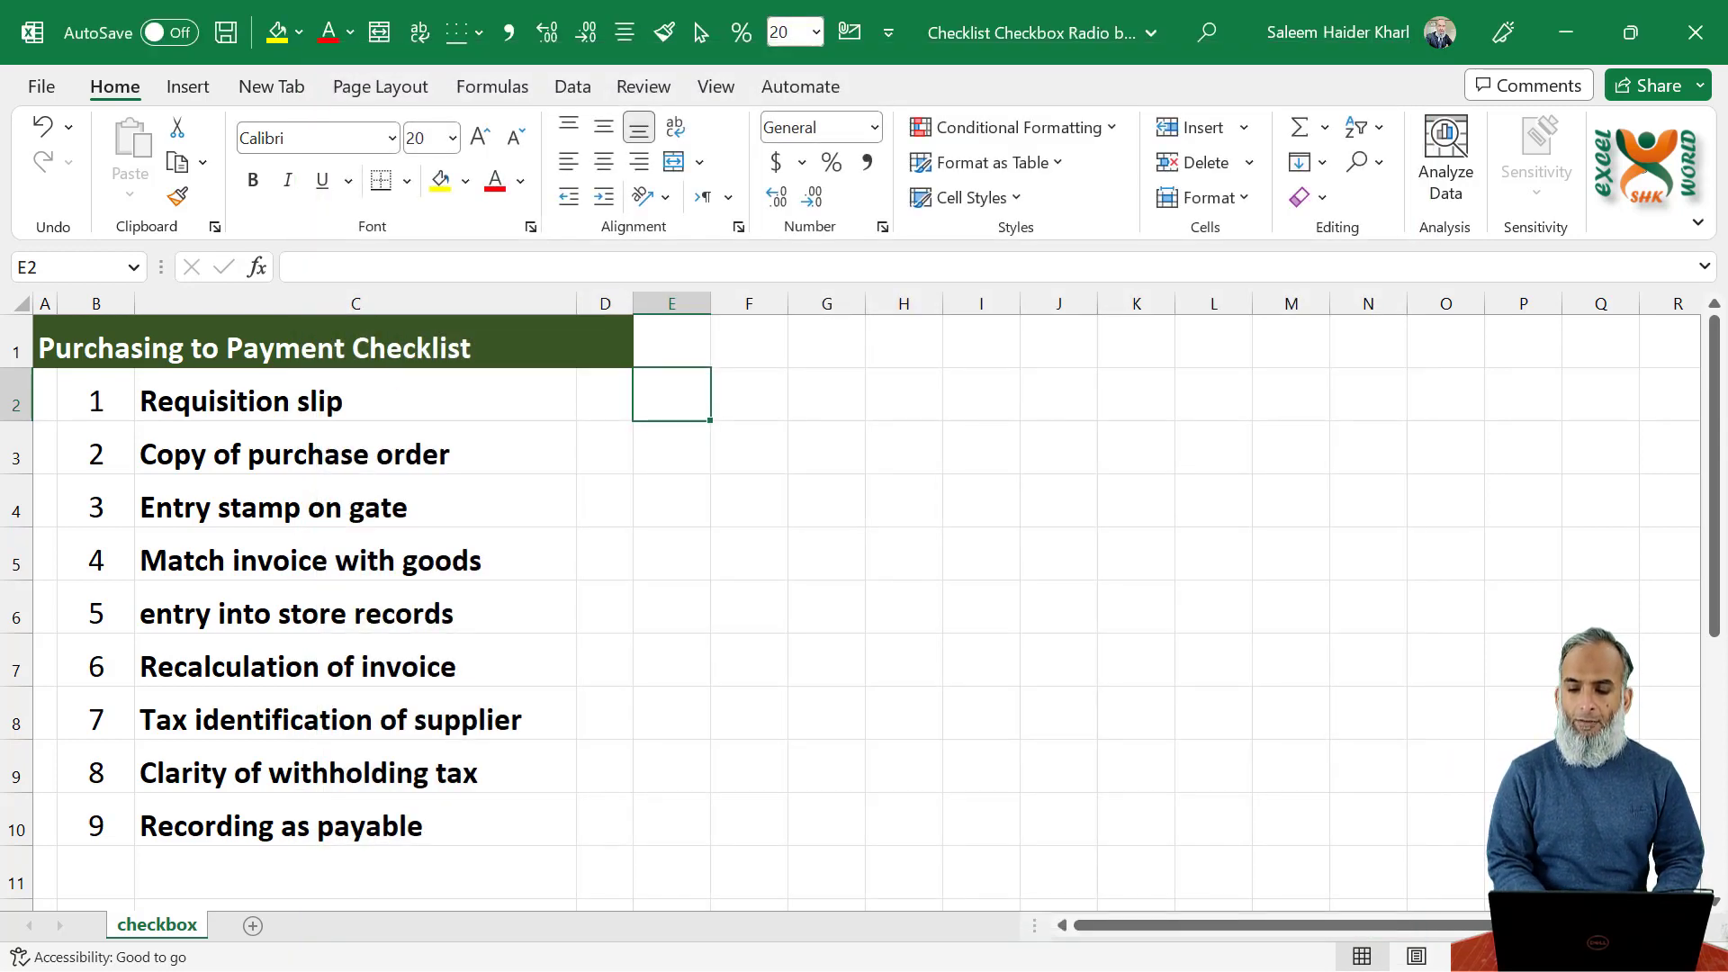
Step: Enable the Developer tab in the ribbon customization options
{"action": "right_click", "coordinate": [1620, 171]}
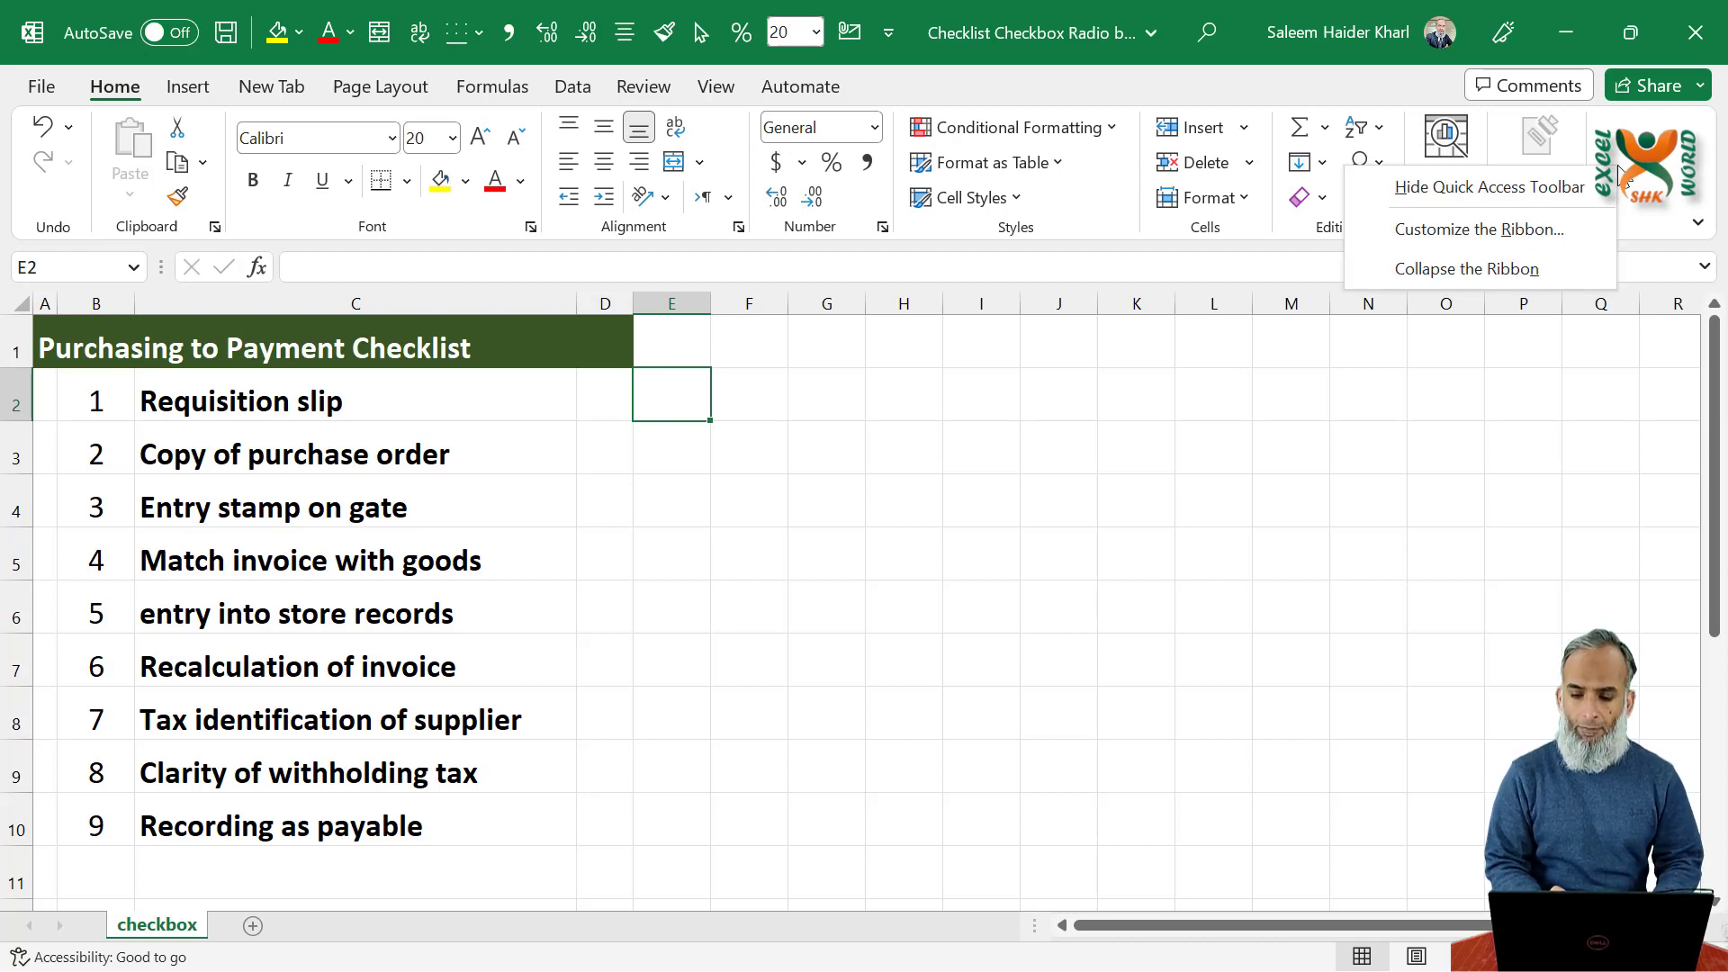
{"action": "left_click", "coordinate": [1472, 231]}
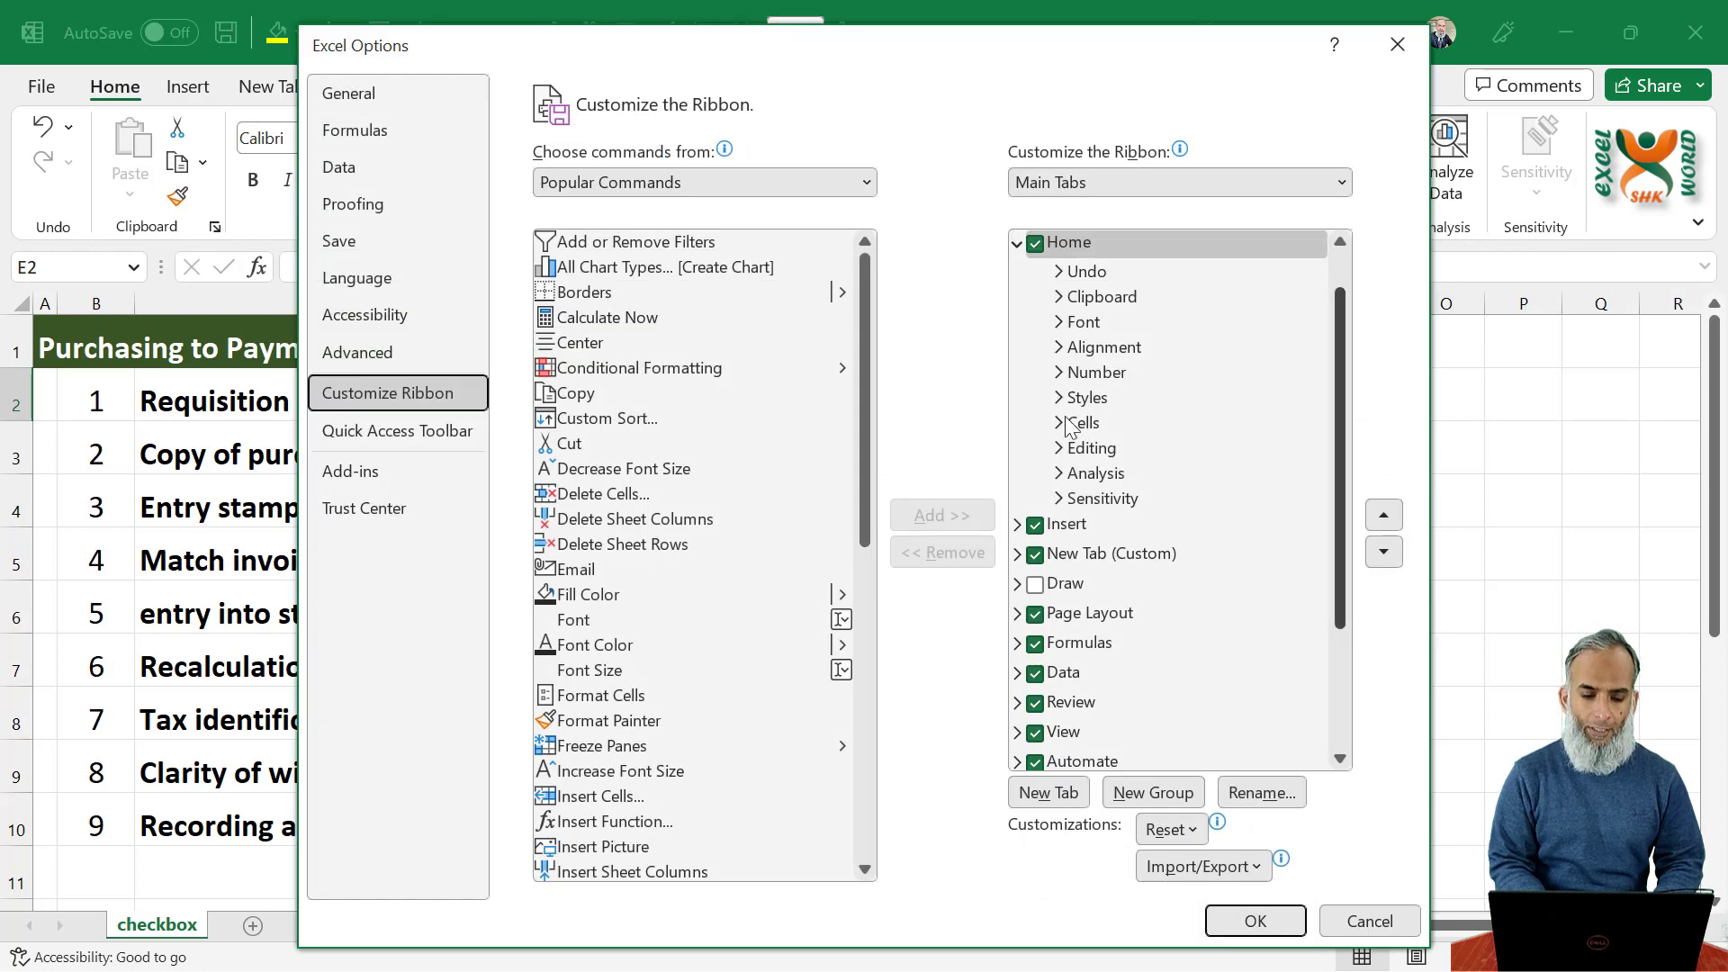
{"action": "scroll", "coordinate": [1273, 657], "scroll_direction": "down", "scroll_amount": 2}
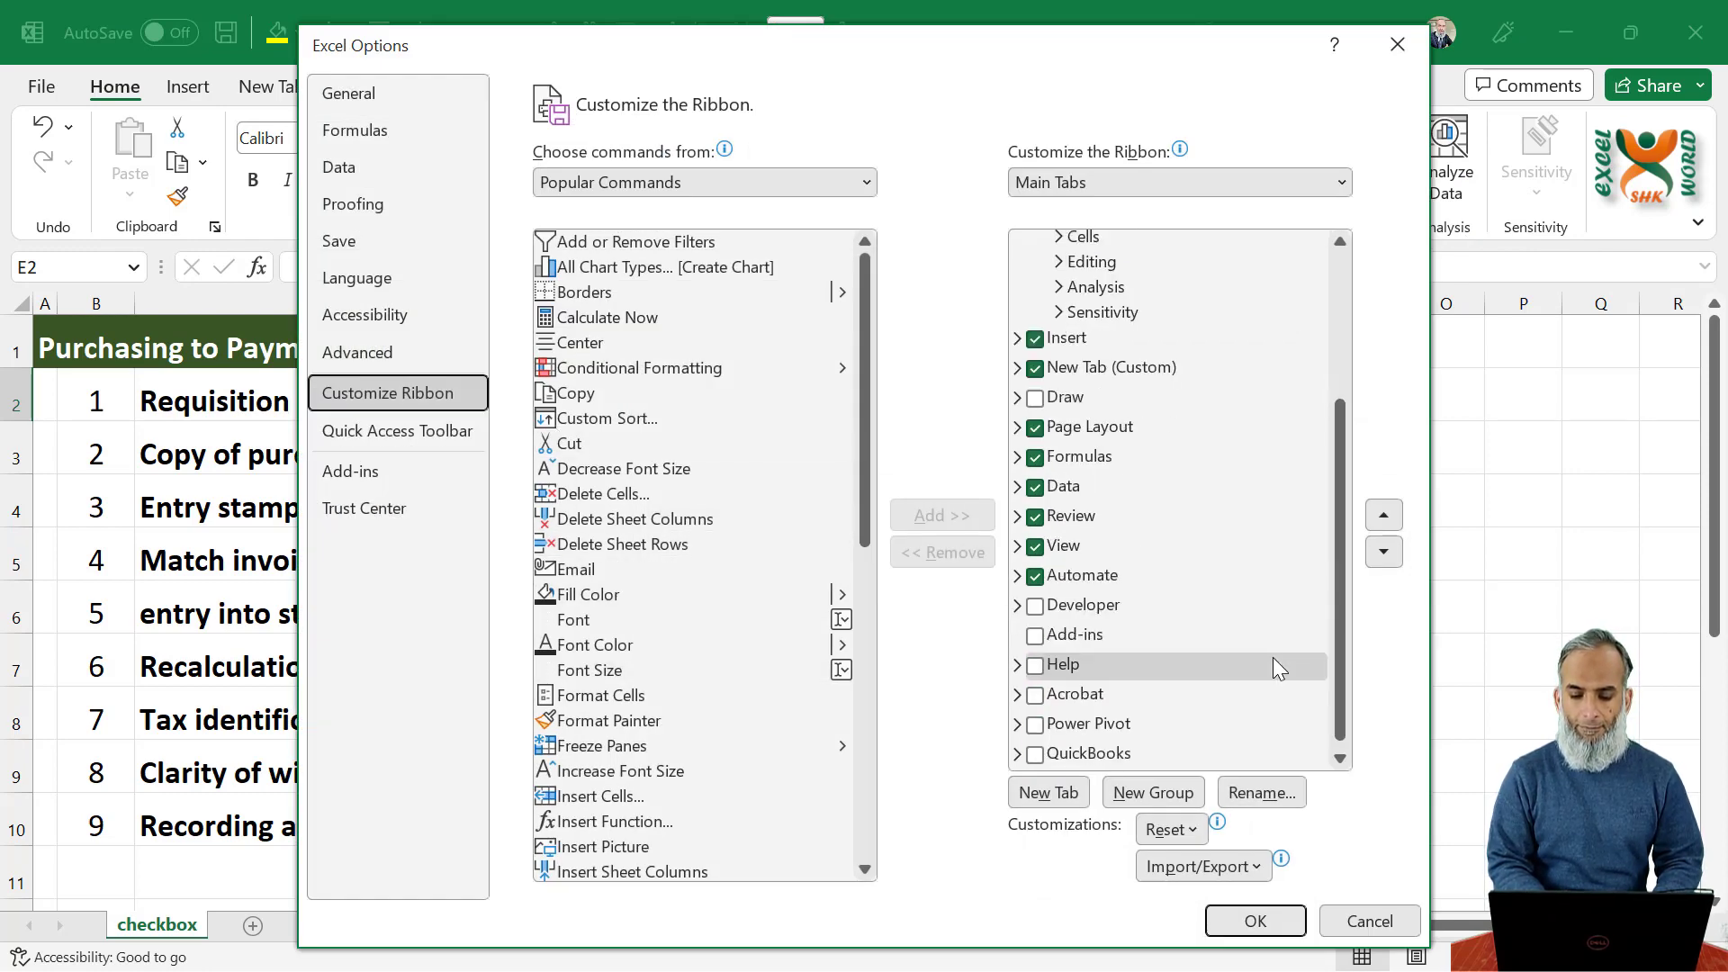
{"action": "left_click", "coordinate": [1035, 608]}
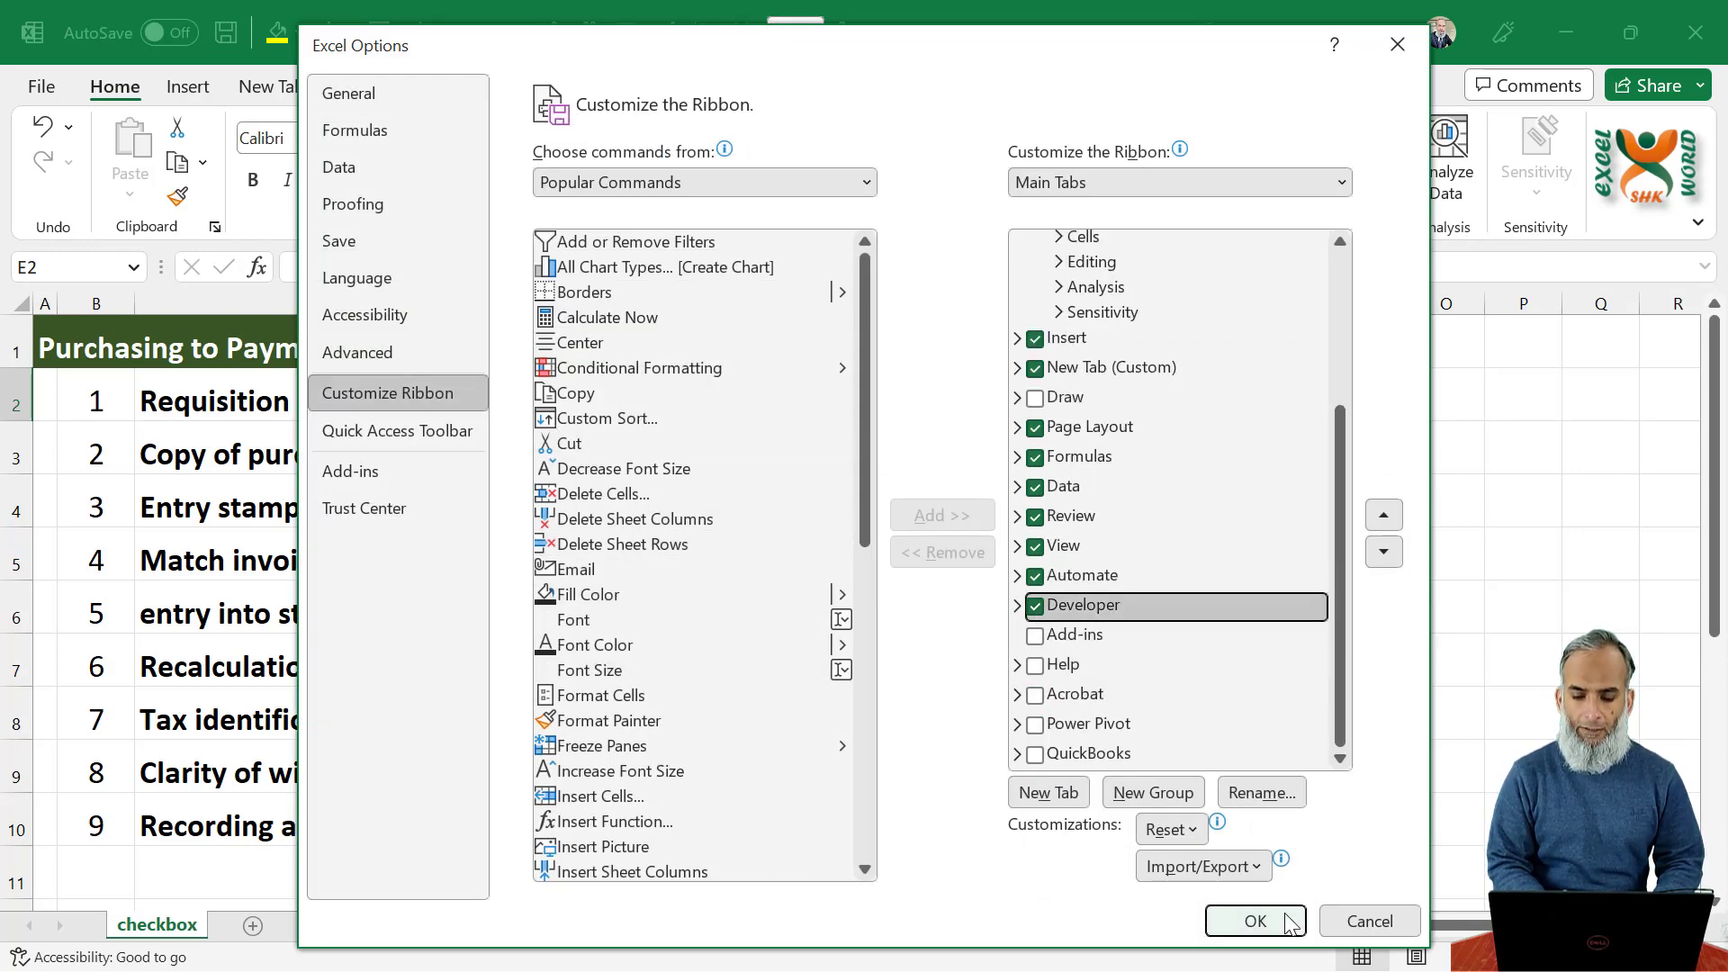
{"action": "left_click", "coordinate": [1255, 921]}
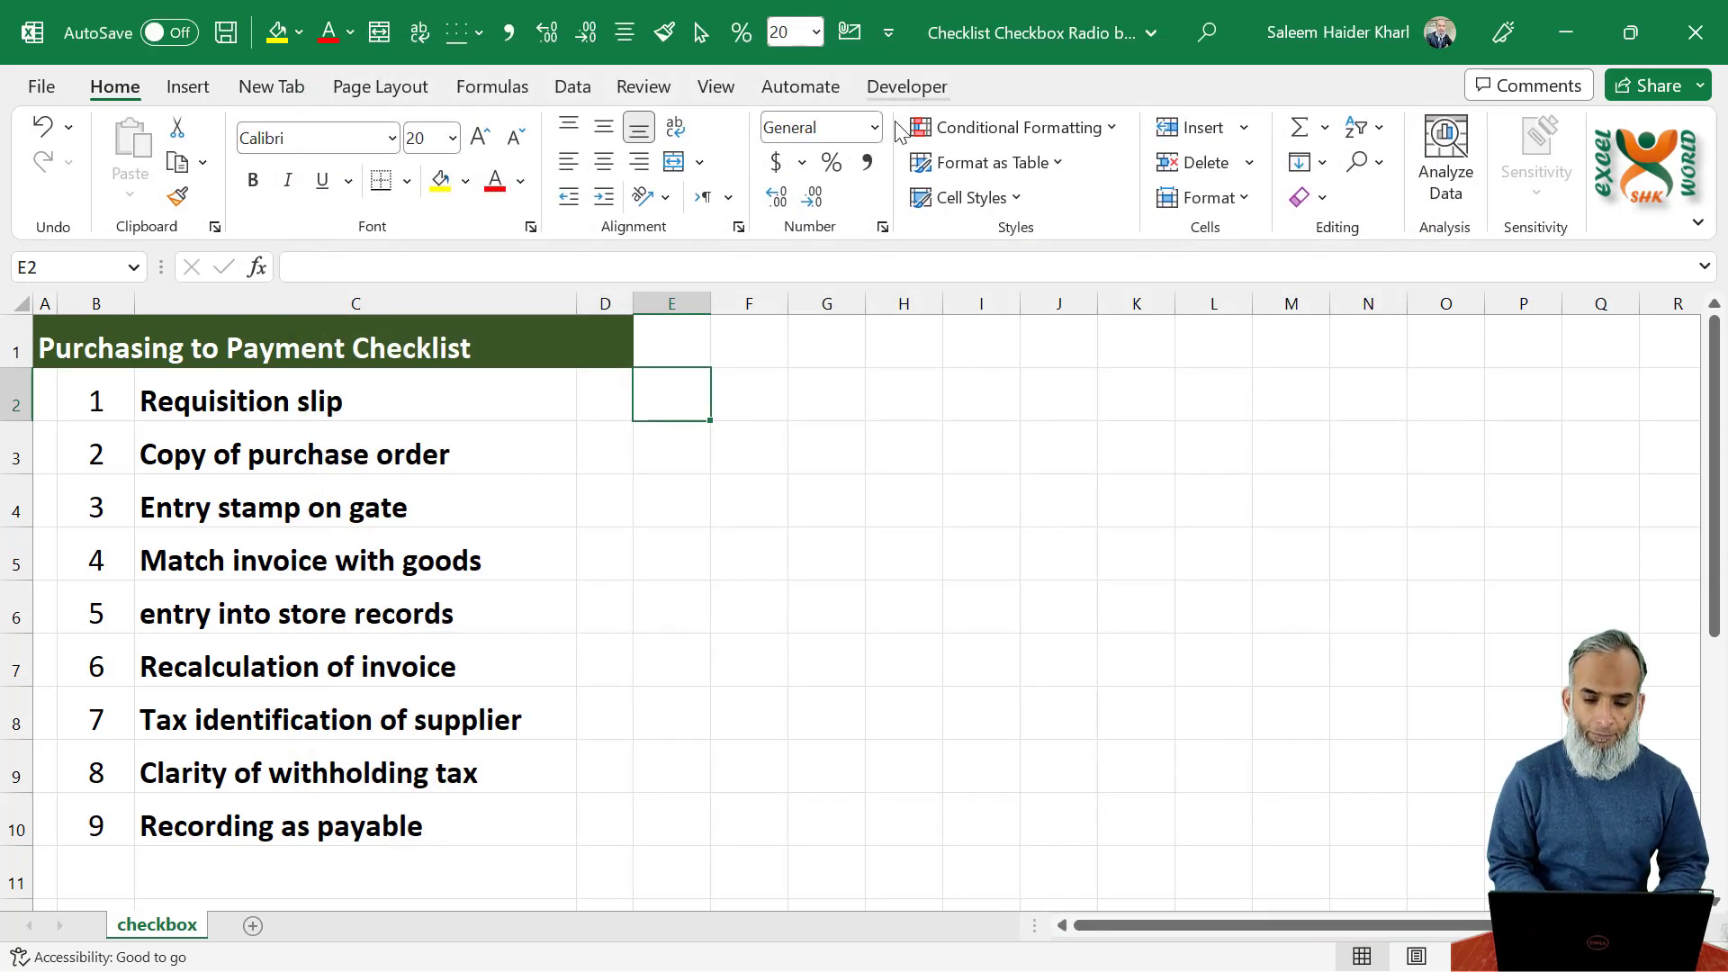
Step: Insert a Form Controls check box in row 2, starting in cell G2 and extending into column I
{"action": "left_click", "coordinate": [909, 87]}
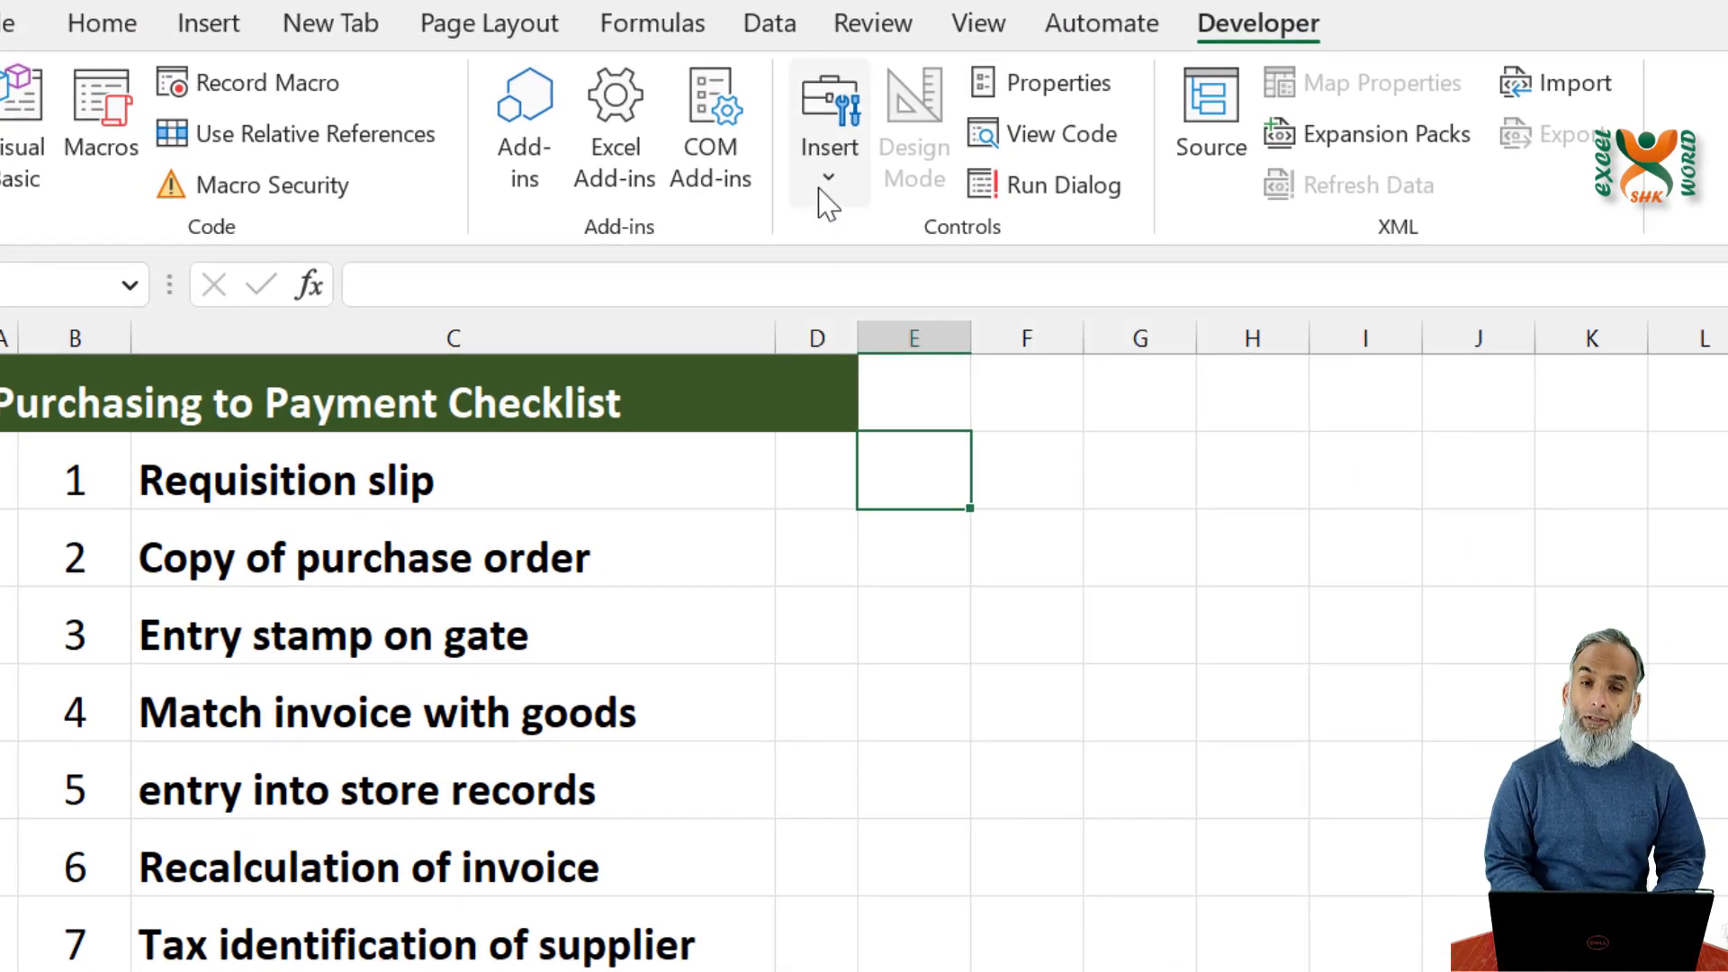
{"action": "left_click", "coordinate": [826, 200]}
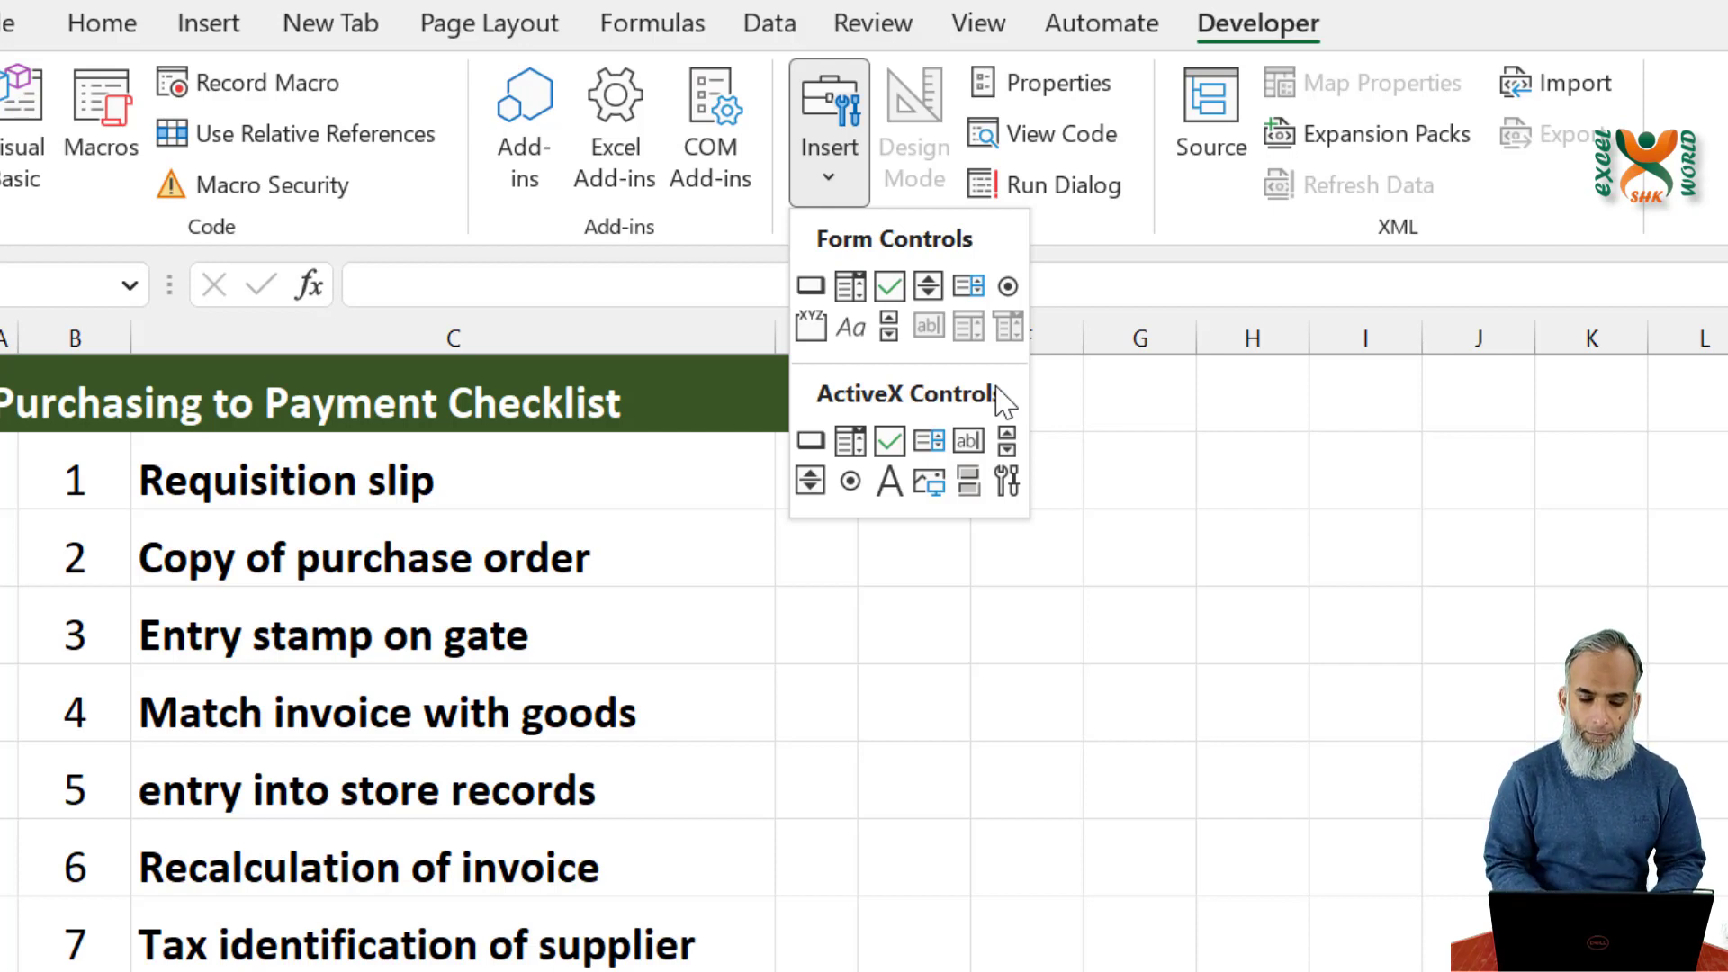
{"action": "left_click", "coordinate": [891, 288]}
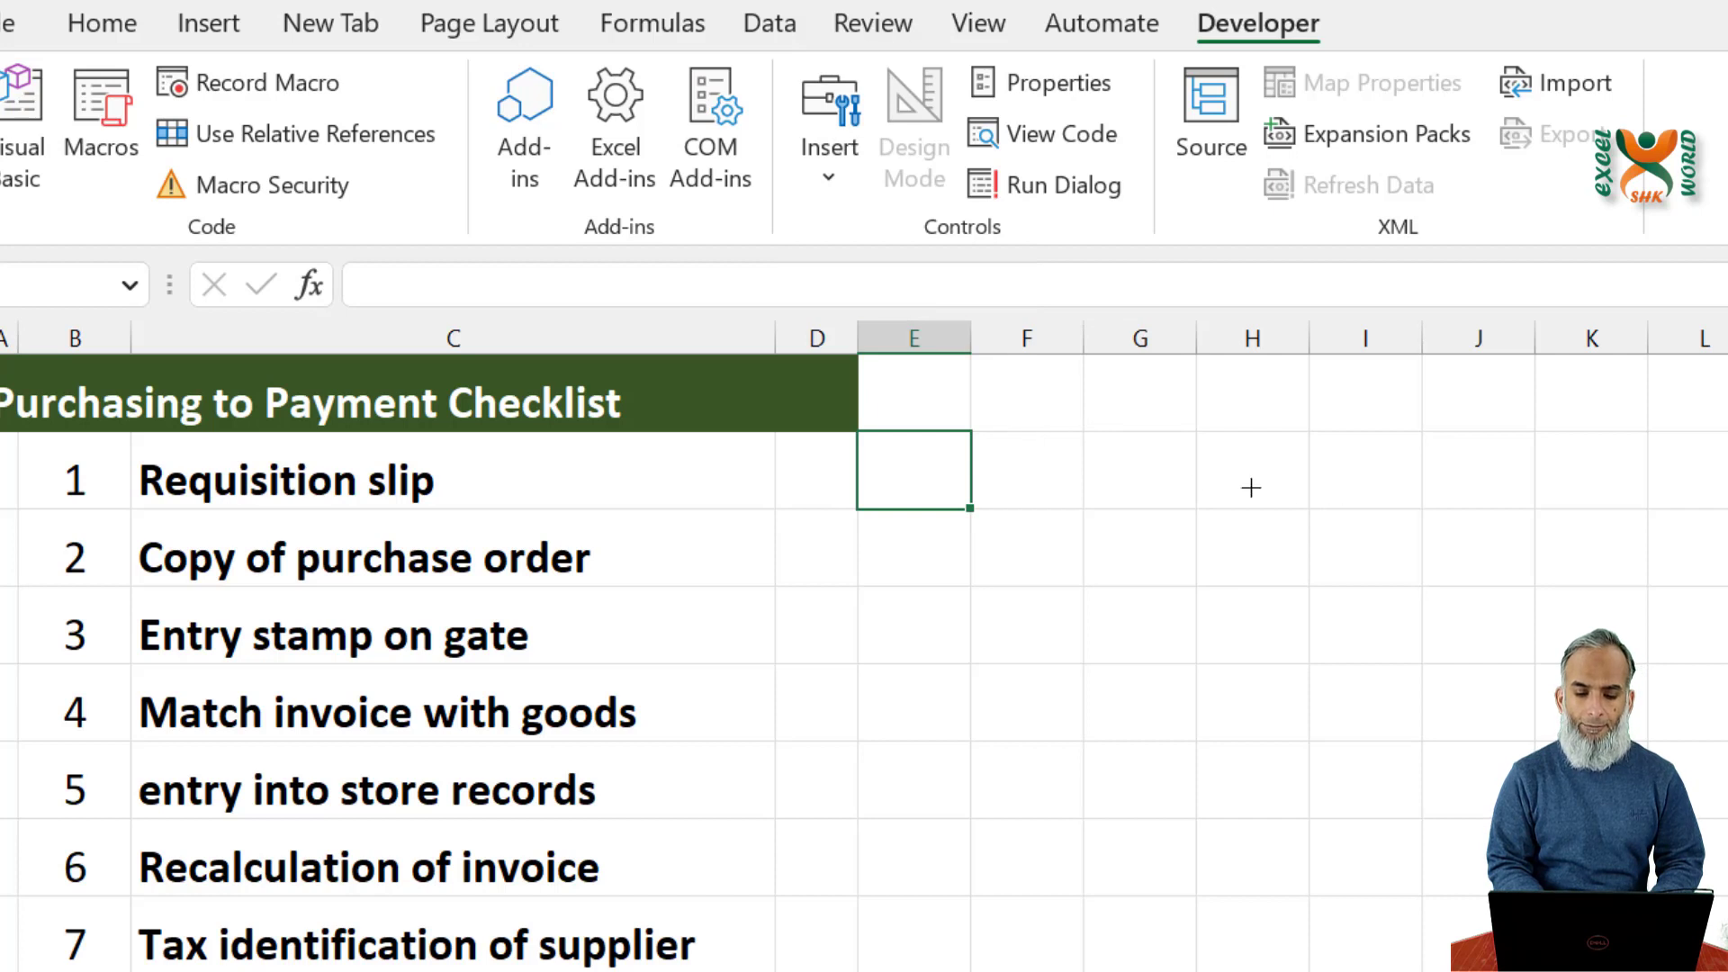
{"action": "mouse_move", "coordinate": [1108, 450]}
{"action": "left_mouse_down"}
{"action": "mouse_move", "coordinate": [1202, 494]}
{"action": "mouse_move", "coordinate": [1334, 498]}
{"action": "left_mouse_up"}
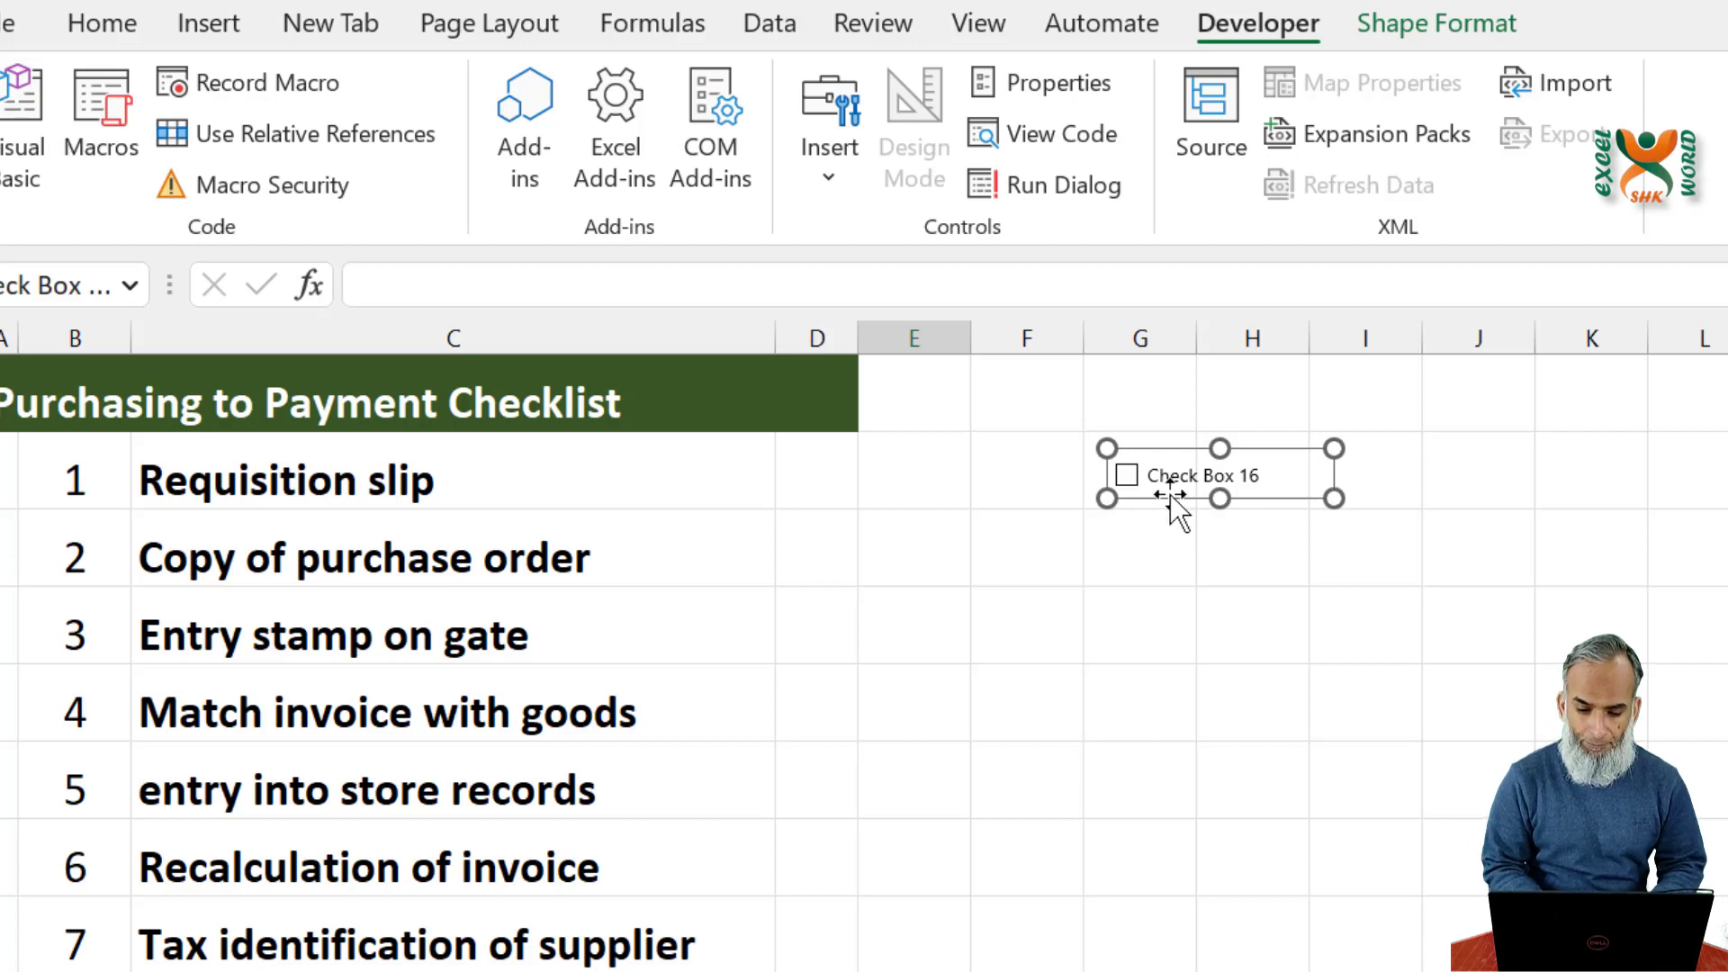
Step: Deselect the new check box and test it by ticking and clearing it
{"action": "left_click", "coordinate": [1168, 517]}
{"action": "left_click", "coordinate": [1132, 482]}
{"action": "left_click", "coordinate": [1130, 480]}
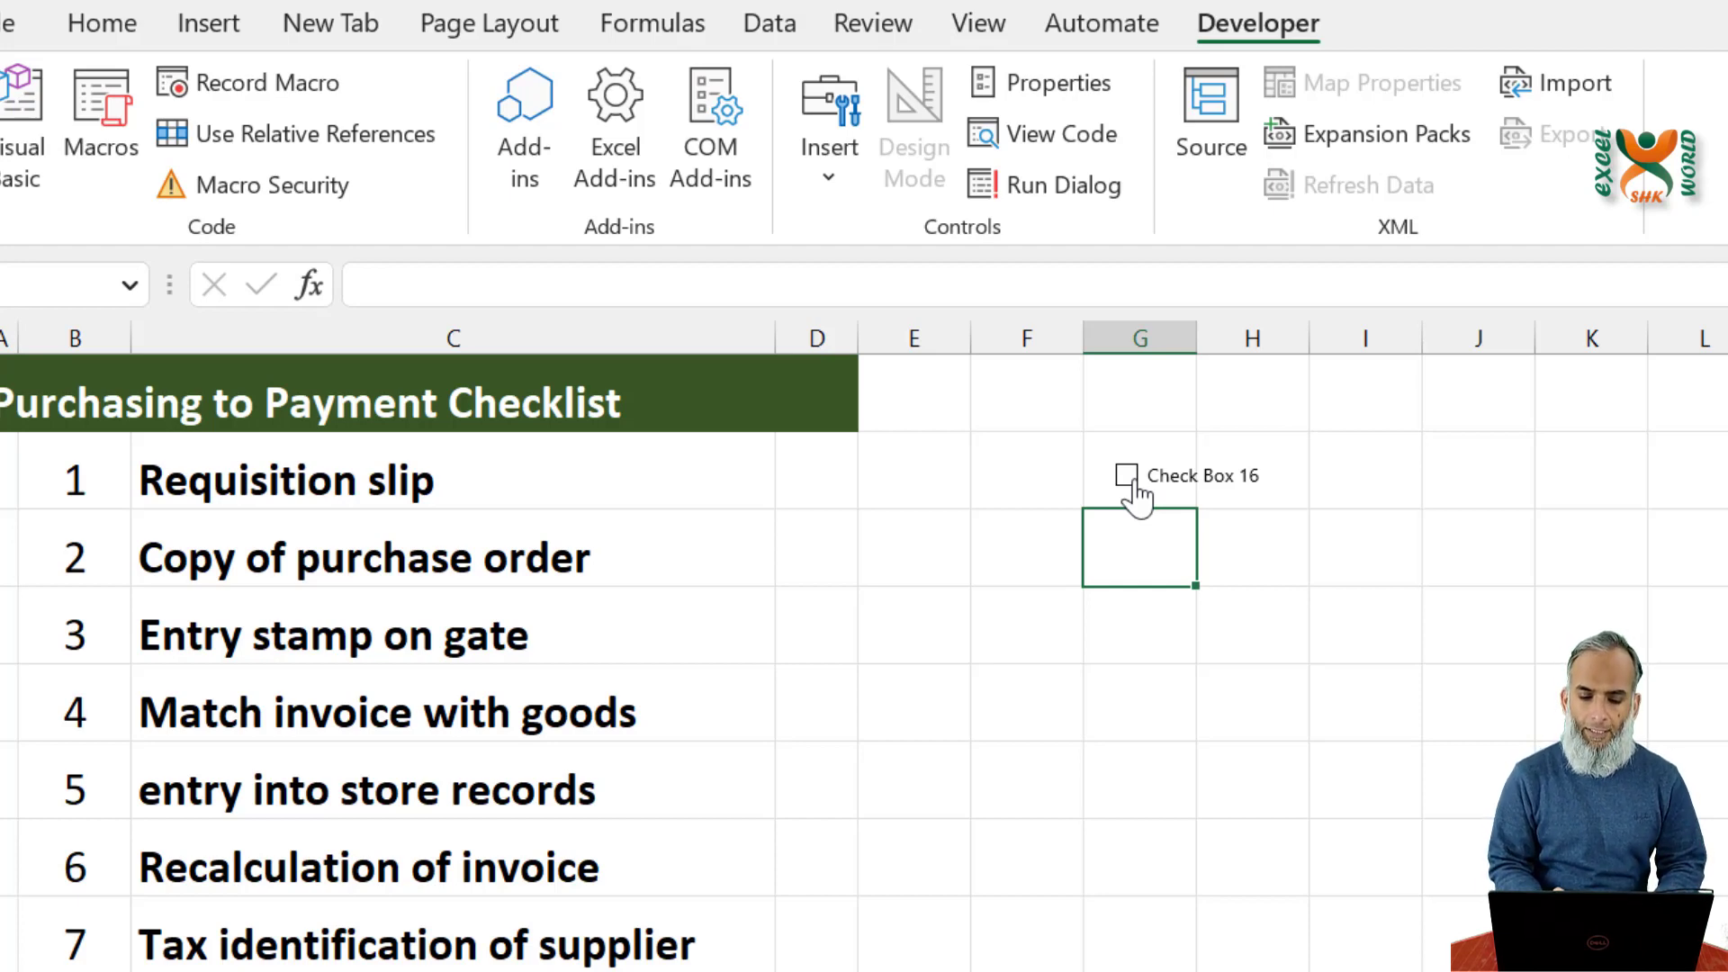
Step: Link the check box to cell $G$1 and enable 3-D shading in its control formatting
{"action": "right_click", "coordinate": [1136, 484]}
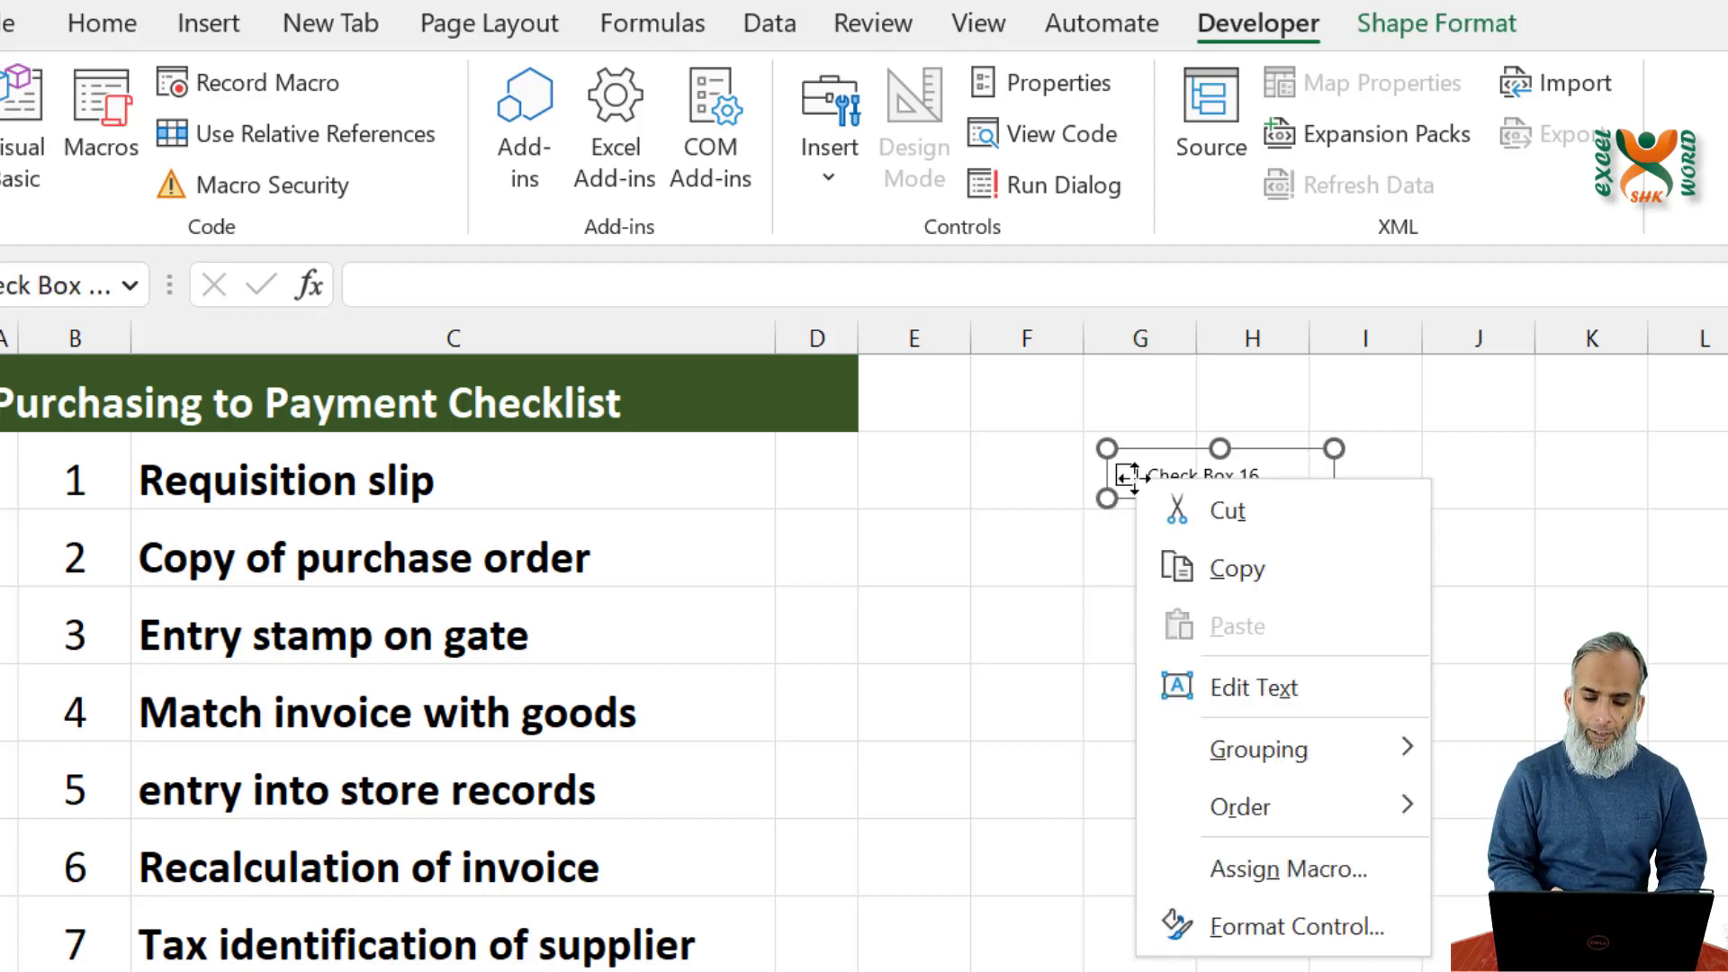
{"action": "left_click", "coordinate": [1269, 929]}
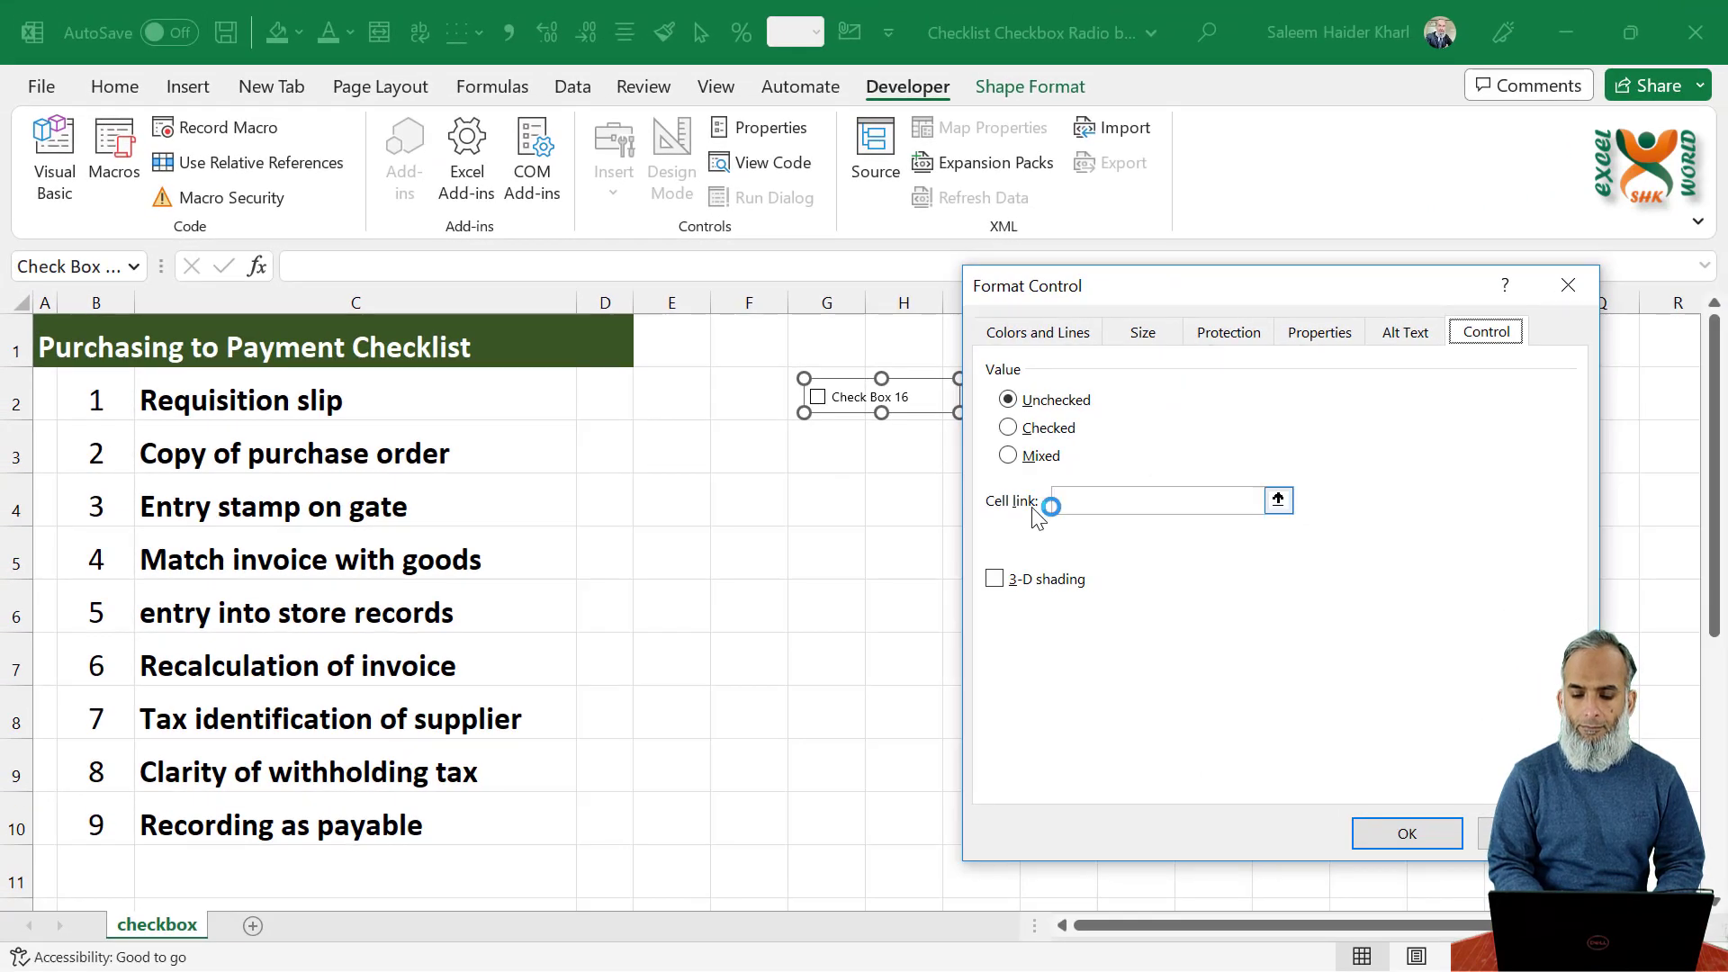
{"action": "left_click", "coordinate": [1094, 501]}
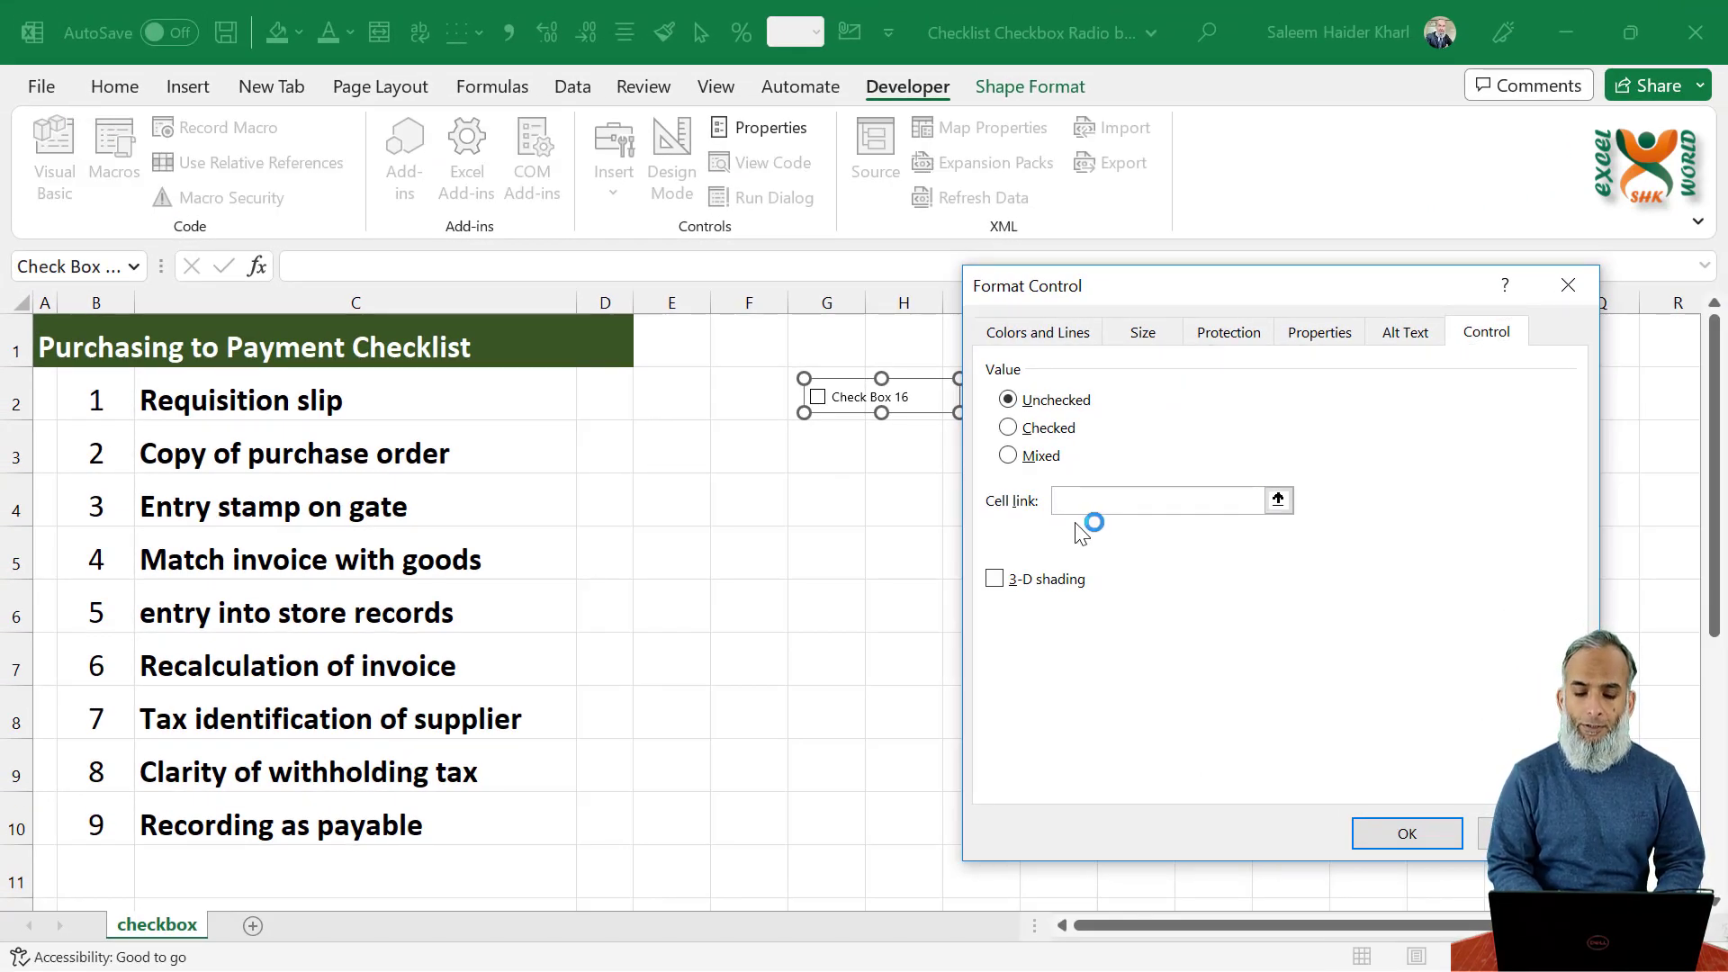
{"action": "left_click", "coordinate": [823, 354]}
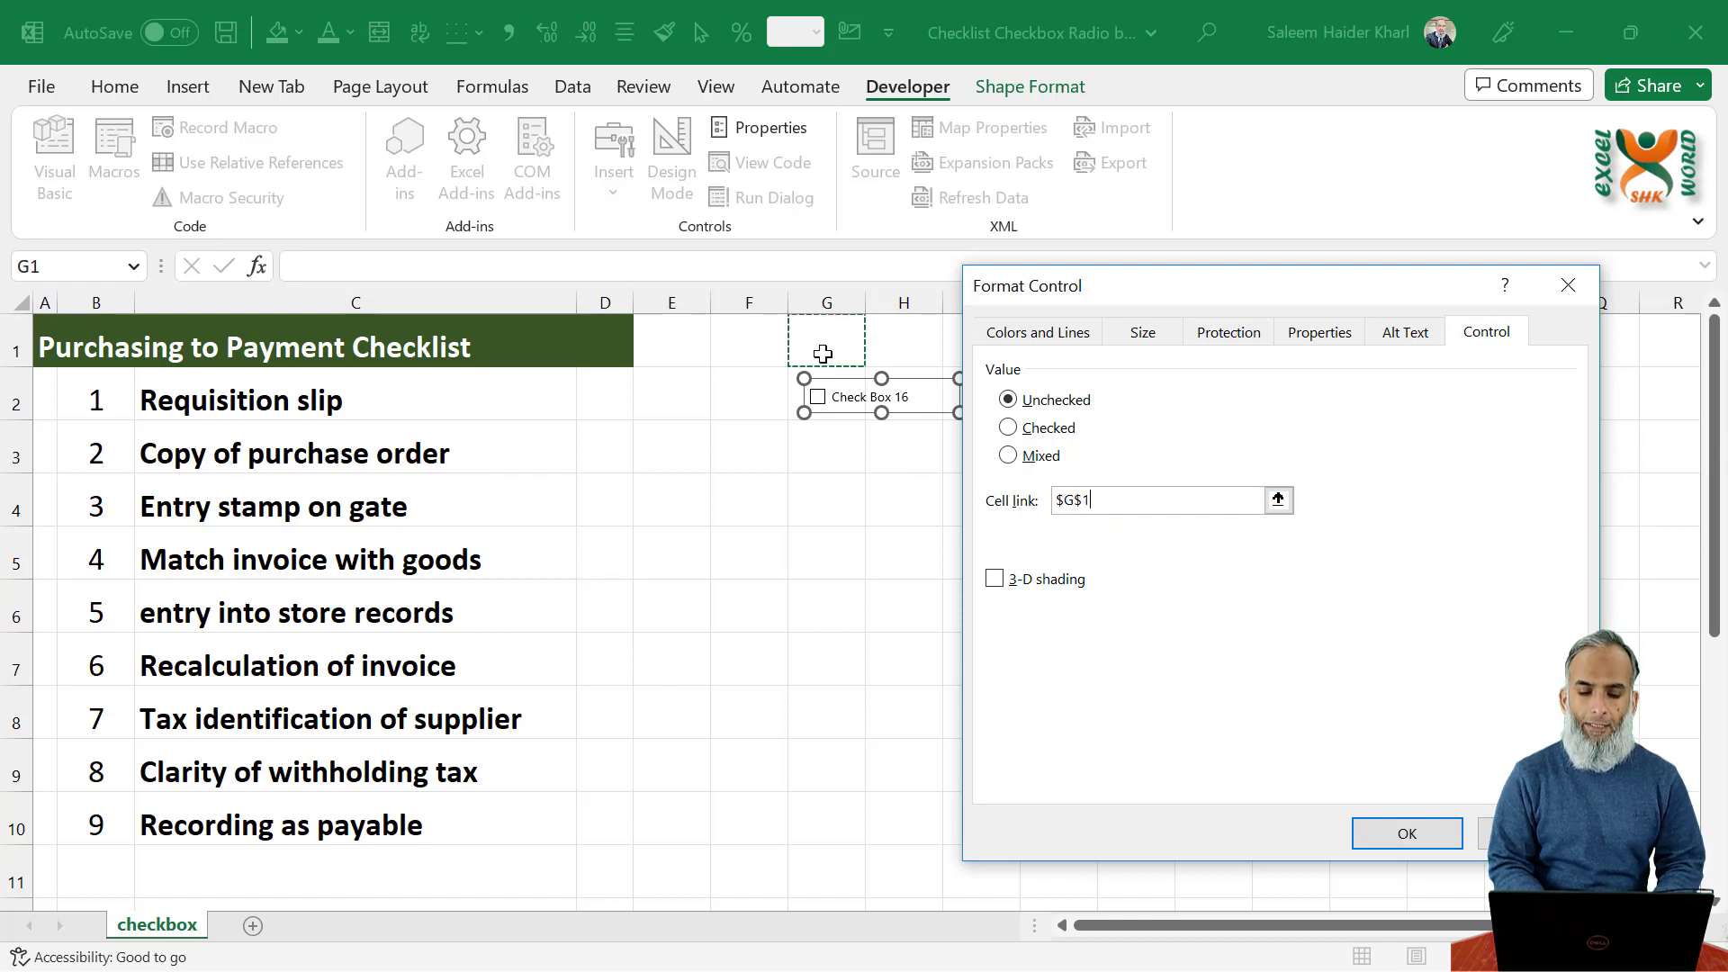
{"action": "left_click", "coordinate": [995, 581]}
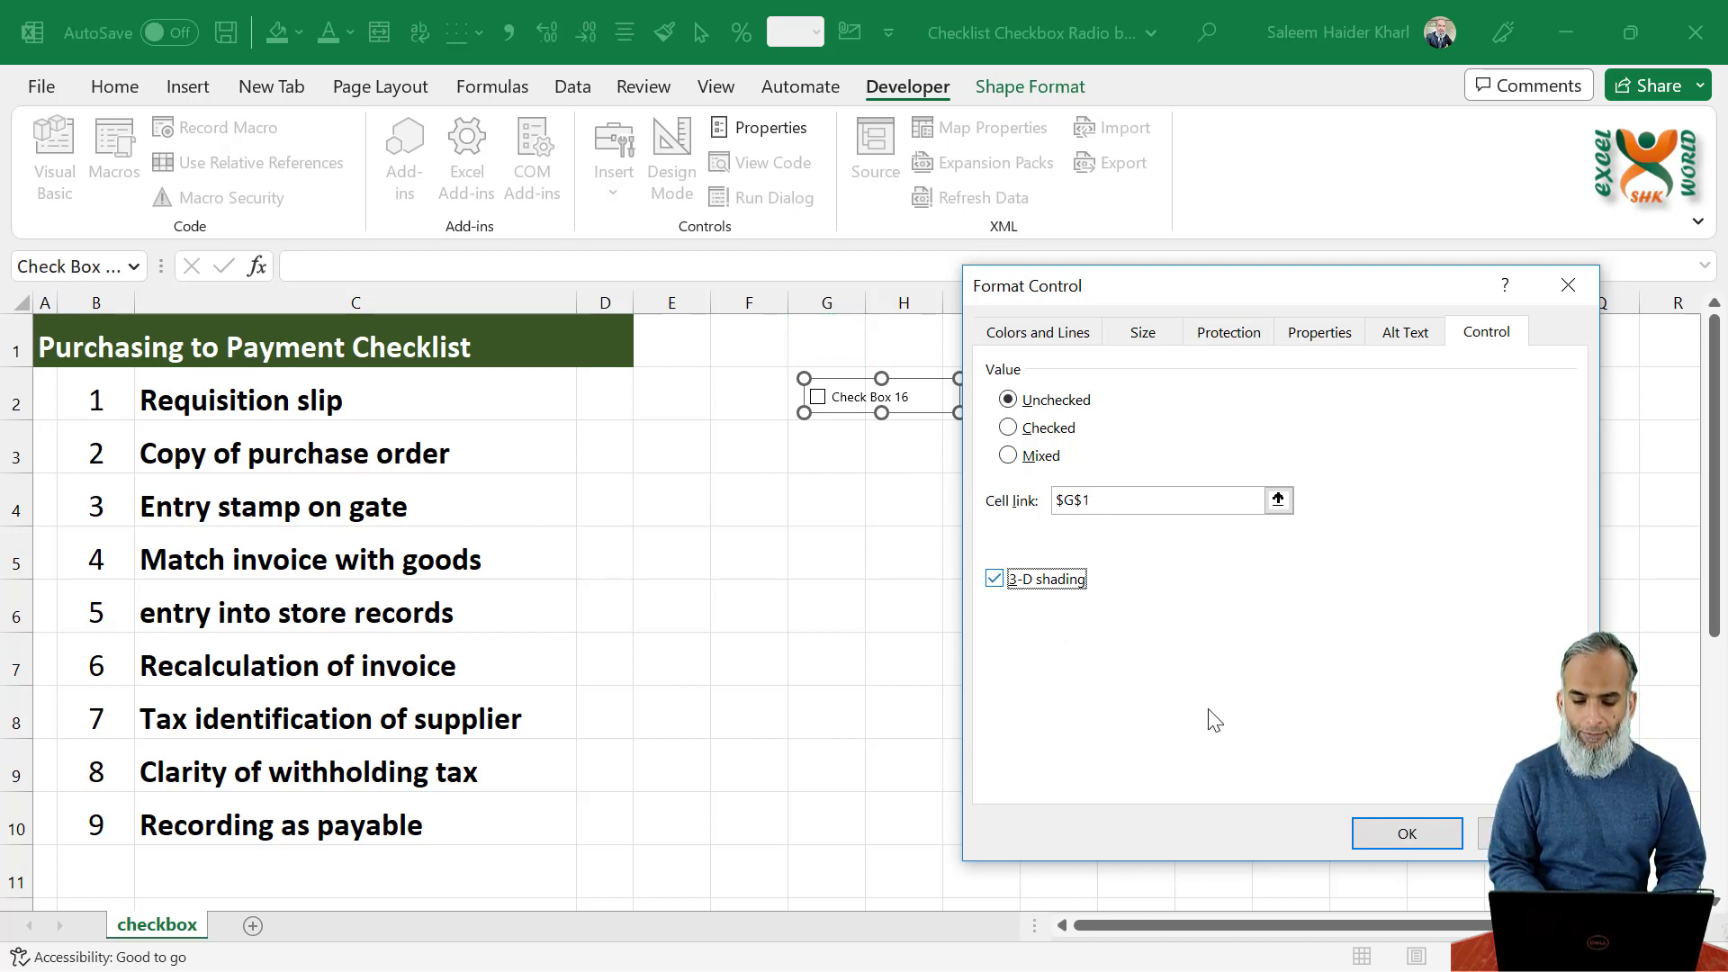
{"action": "left_click", "coordinate": [1406, 833]}
{"action": "left_click", "coordinate": [837, 461]}
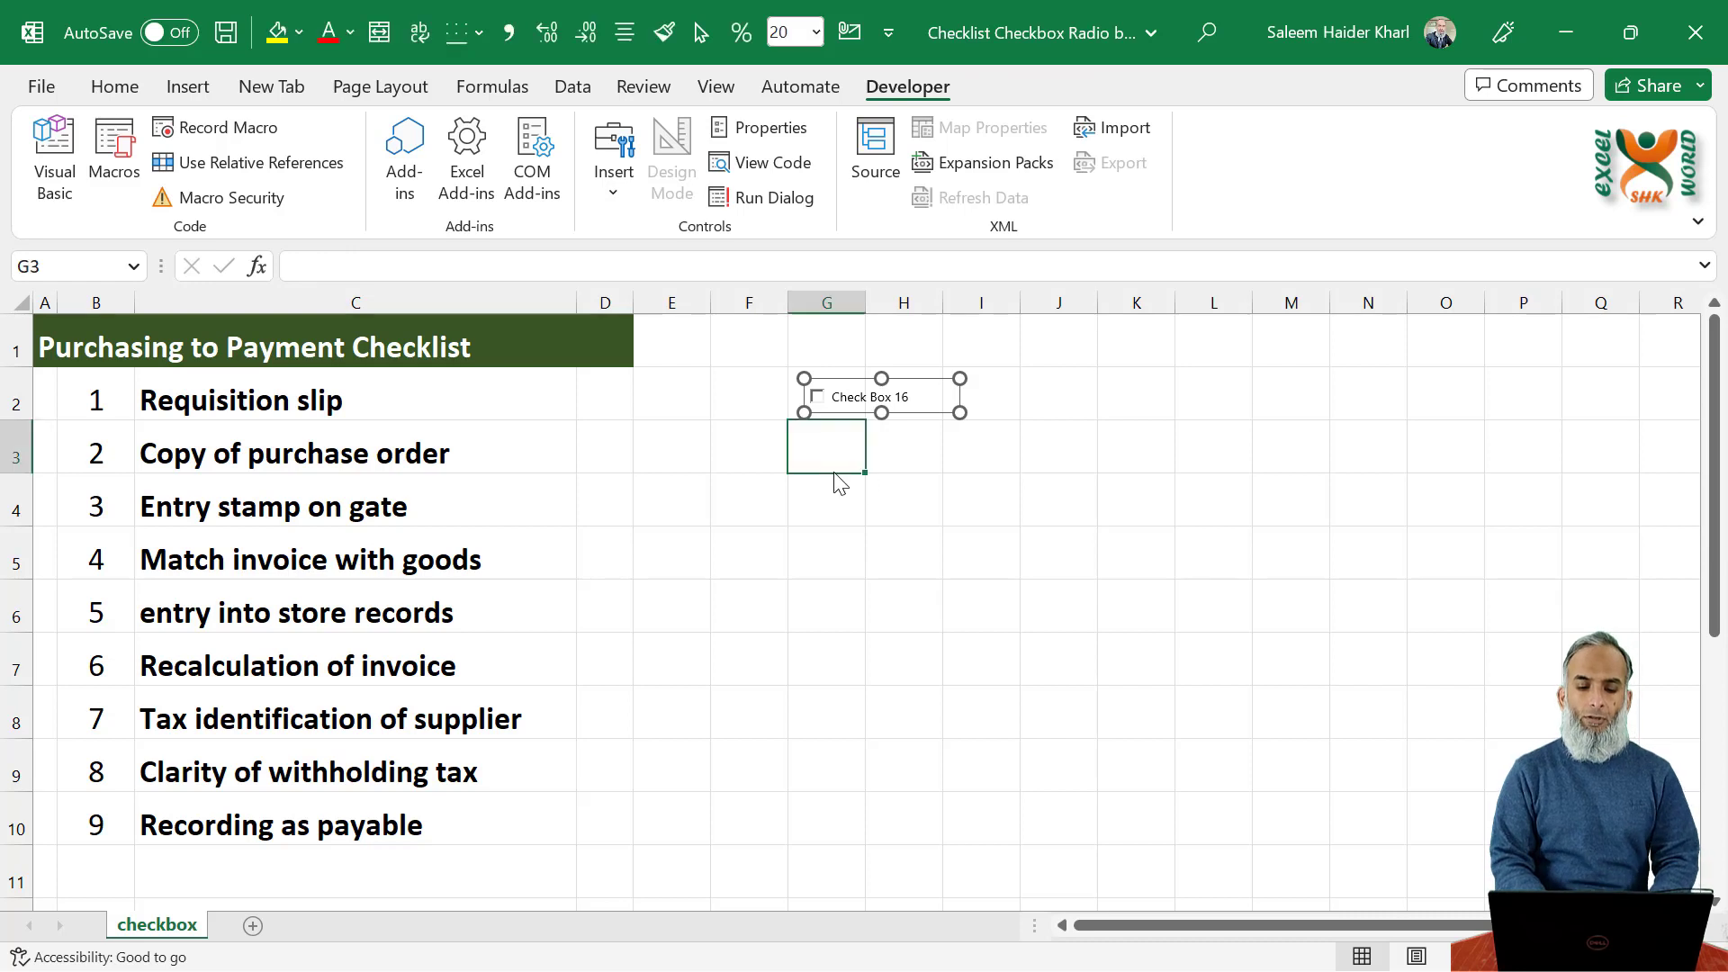
Step: Test the cell link by ticking and clearing the check box, widening column G to fit the linked value
{"action": "left_click", "coordinate": [822, 411]}
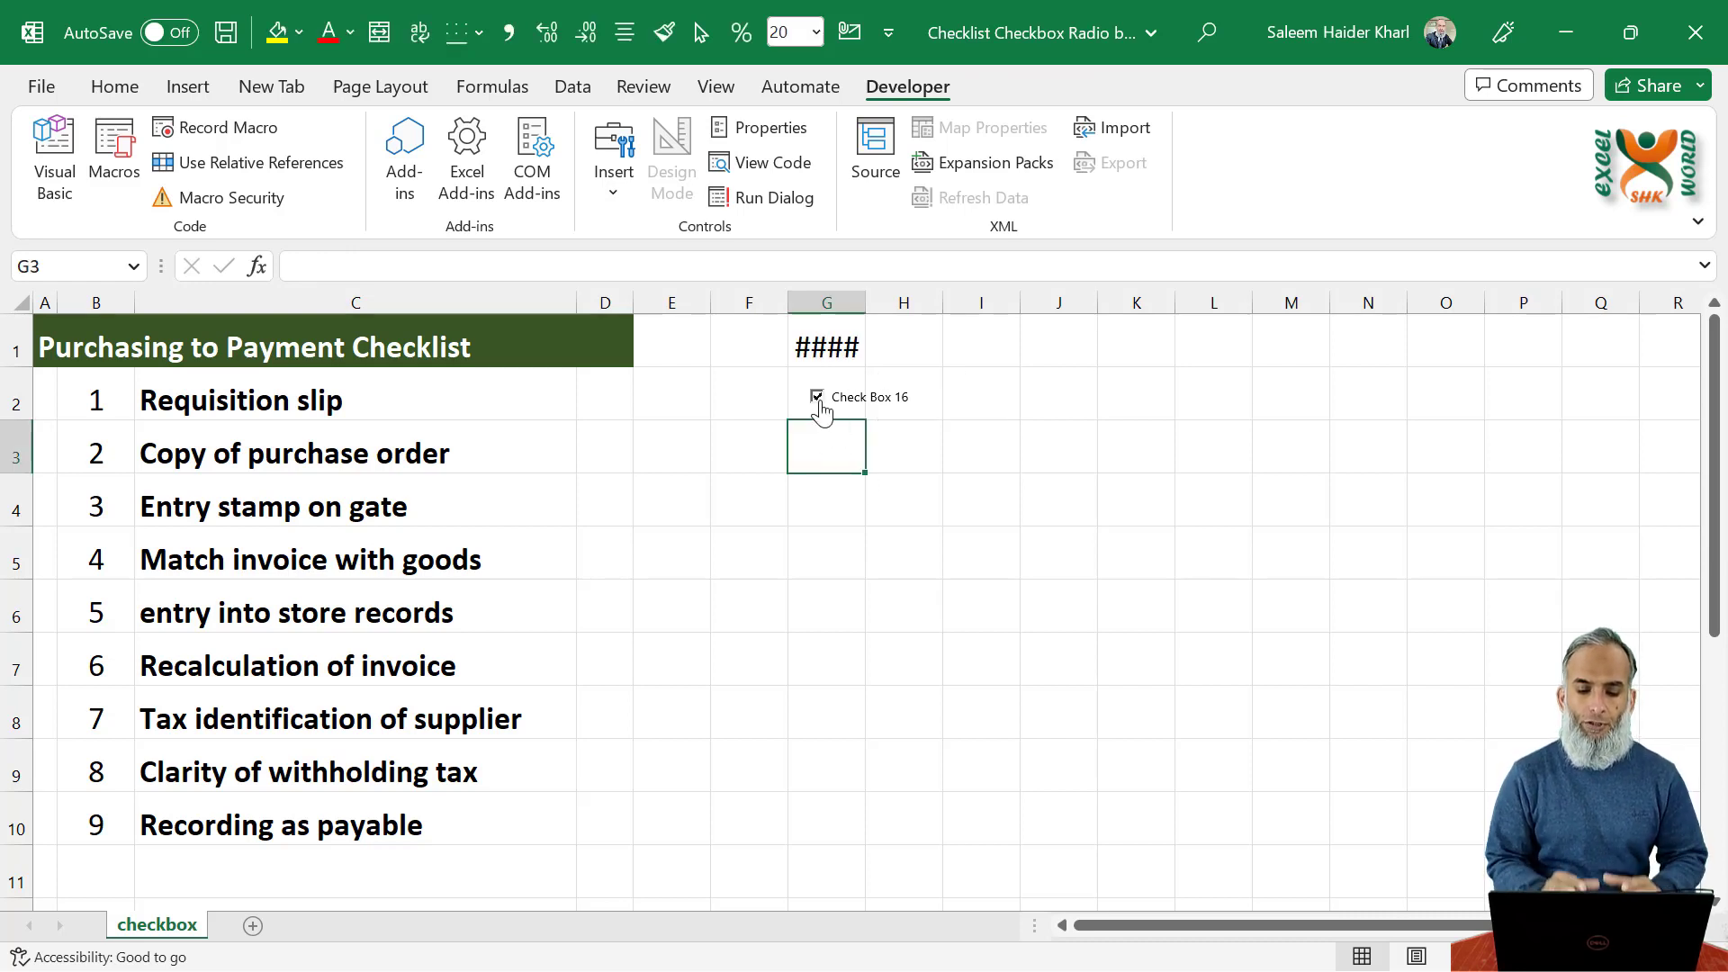
{"action": "left_click_drag", "start_coordinate": [865, 302], "coordinate": [928, 301]}
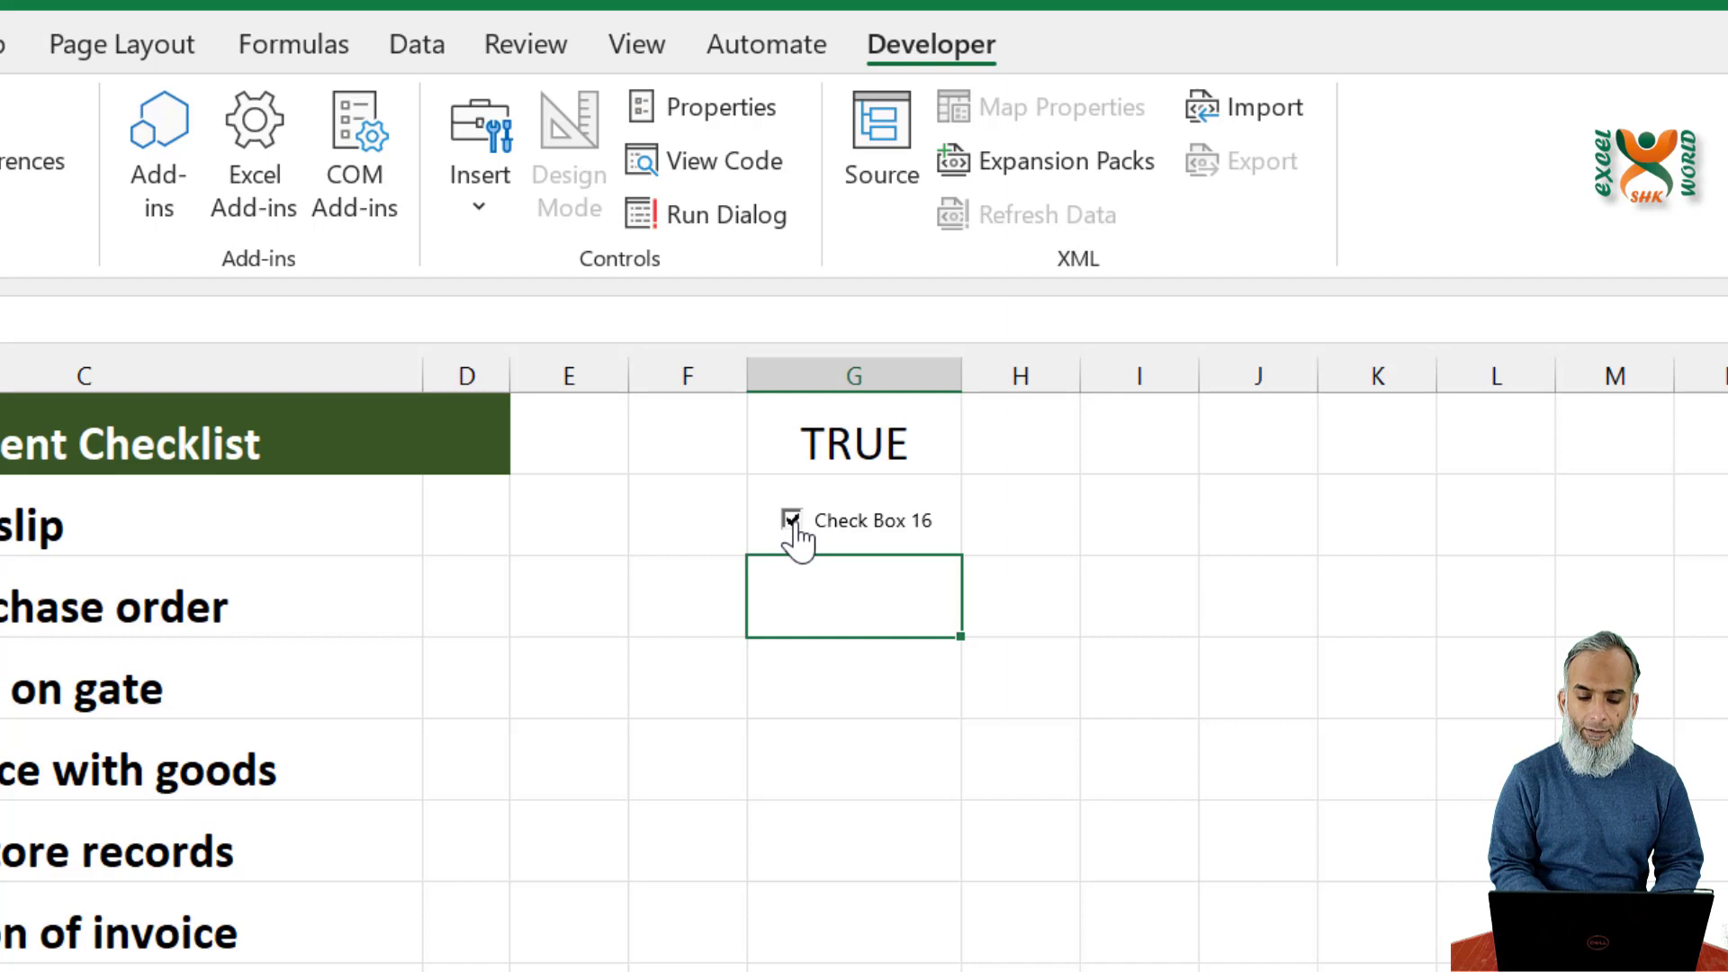
{"action": "left_click", "coordinate": [793, 526]}
{"action": "left_click", "coordinate": [948, 450]}
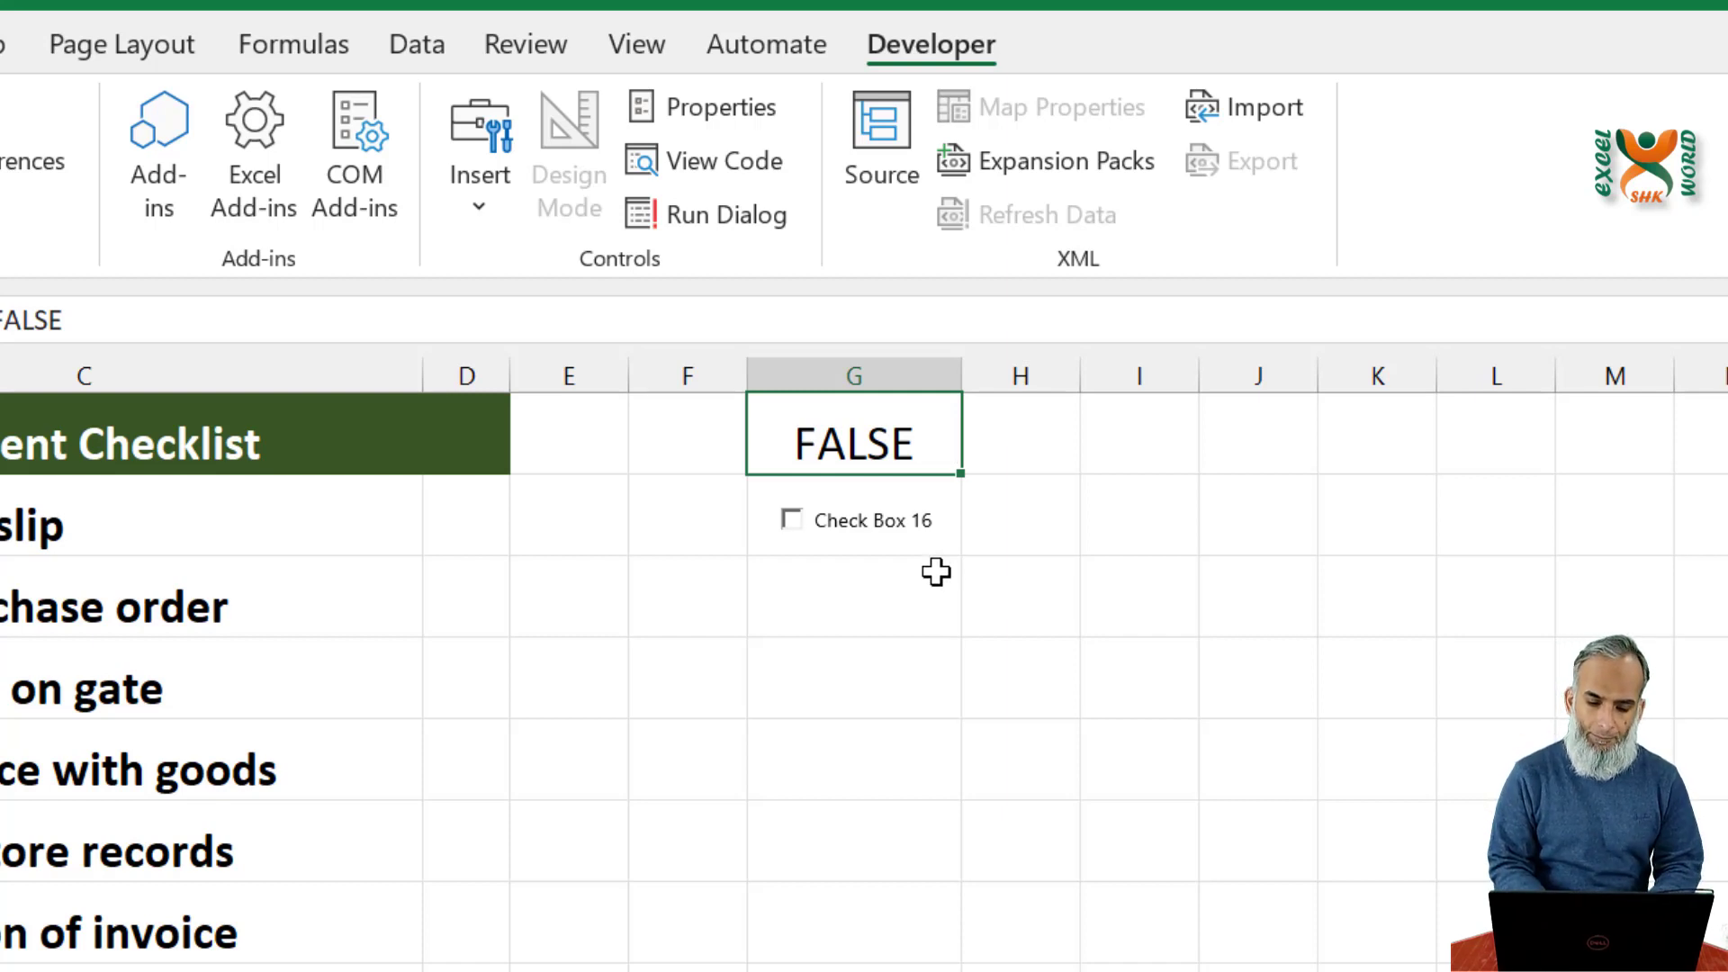
{"action": "left_click", "coordinate": [863, 731]}
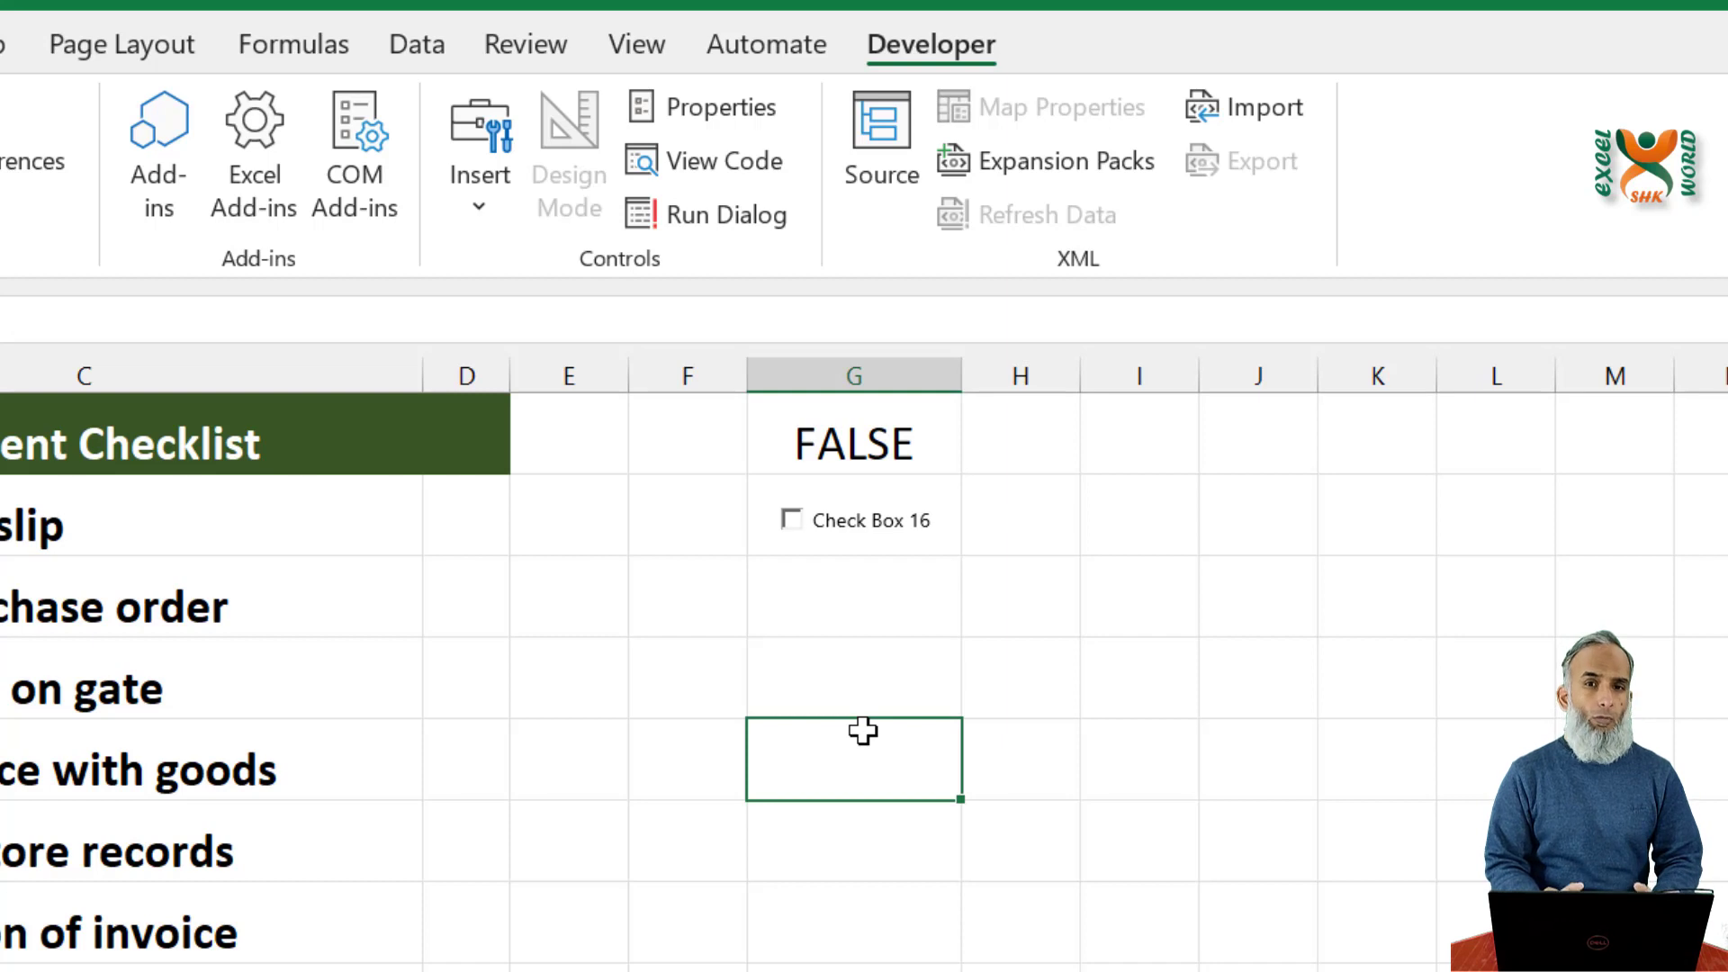
Step: Delete the label text of the check box so only its box remains
{"action": "right_click", "coordinate": [855, 522]}
{"action": "key", "text": "Escape"}
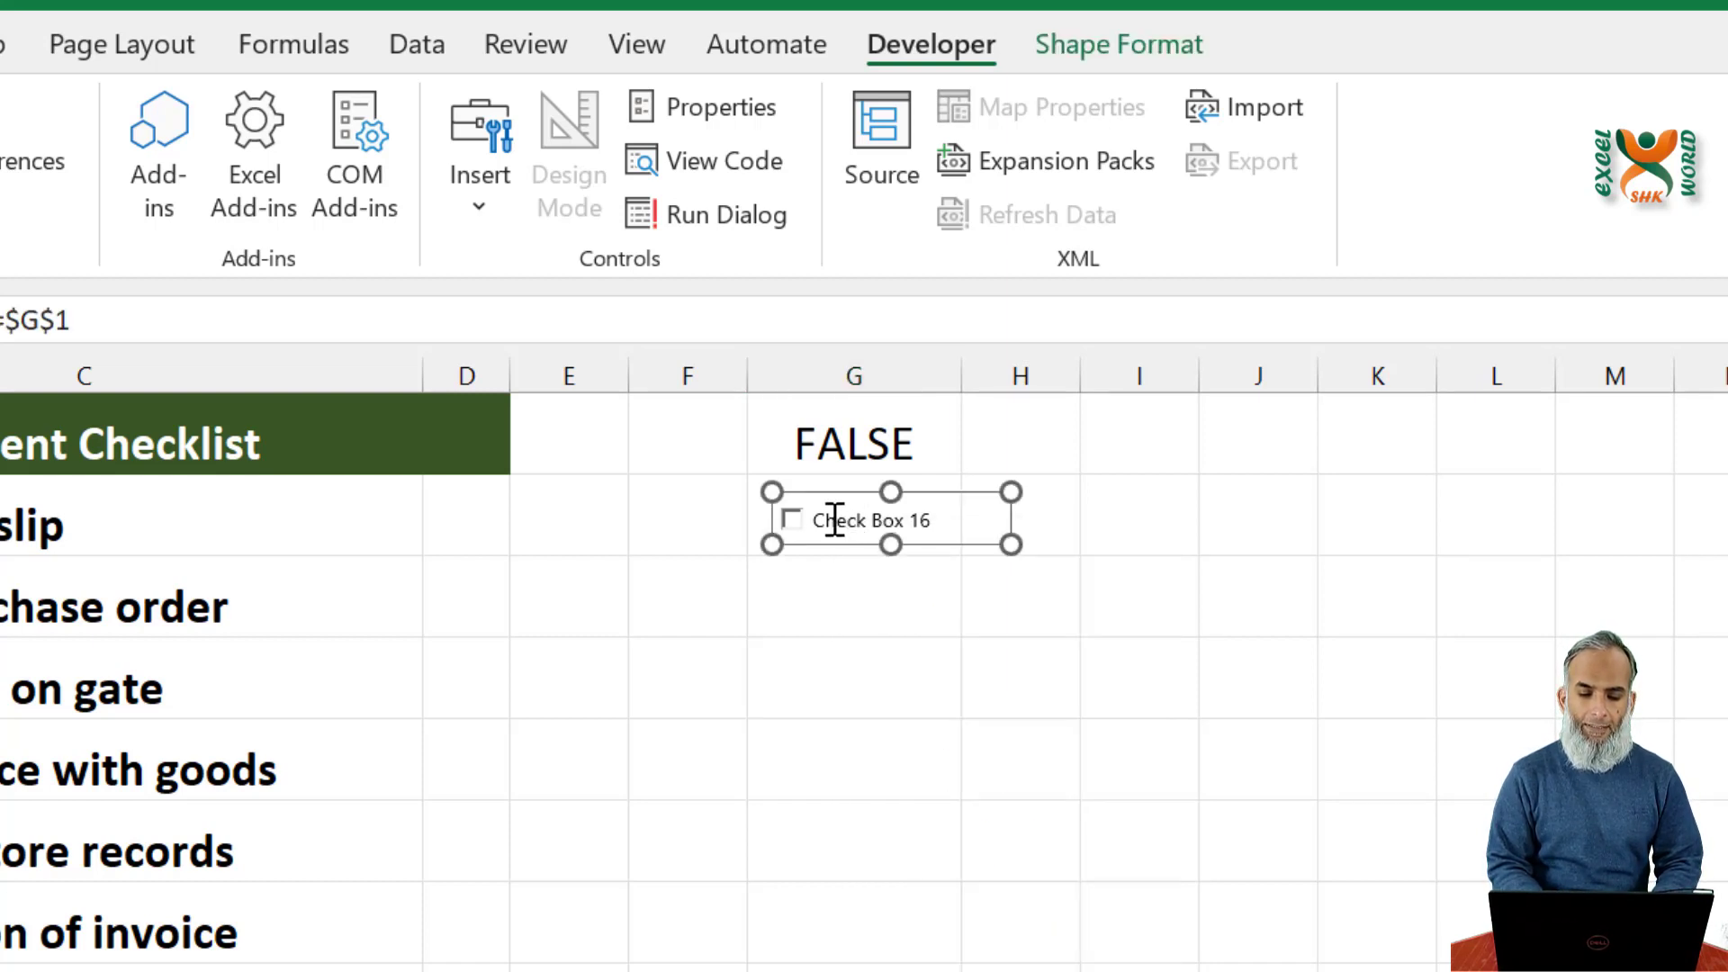
{"action": "left_click", "coordinate": [836, 520]}
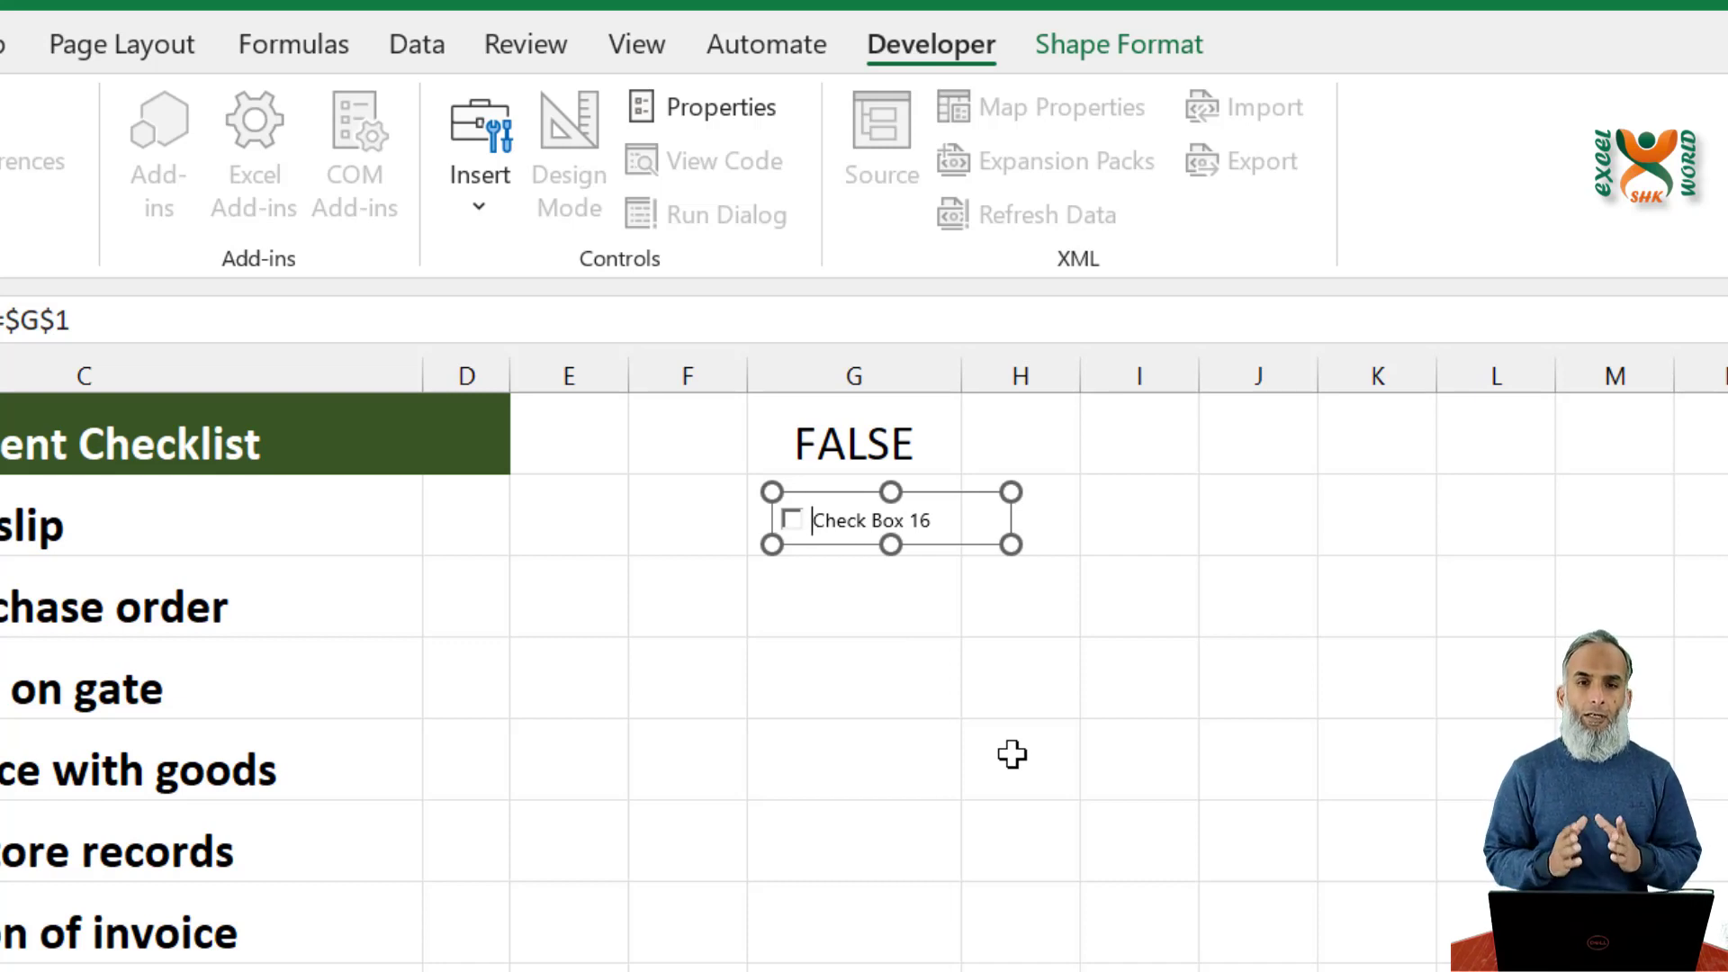
{"action": "key", "text": "Delete"}
{"action": "key", "text": "Delete"}
{"action": "key", "text": "Delete"}
{"action": "key", "text": "Delete"}
{"action": "key", "text": "Delete"}
{"action": "key", "text": "Delete"}
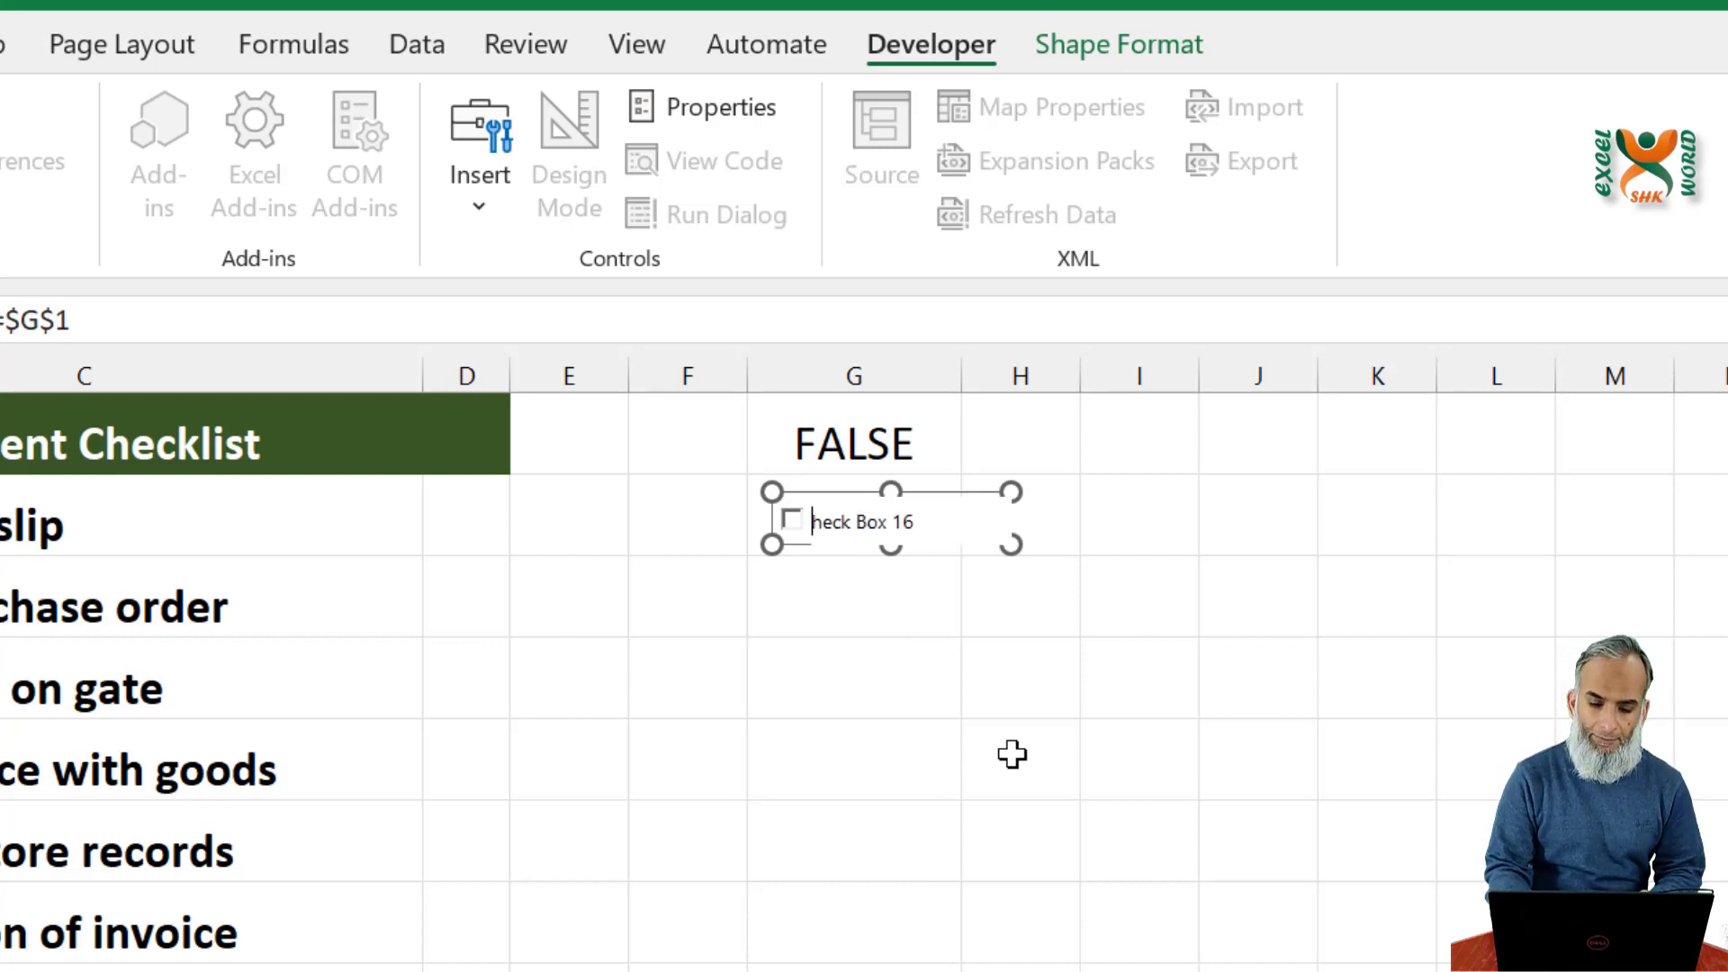
{"action": "key", "text": "Delete"}
{"action": "key", "text": "Delete"}
{"action": "key", "text": "Delete"}
{"action": "key", "text": "Delete"}
{"action": "key", "text": "Delete"}
{"action": "key", "text": "Delete"}
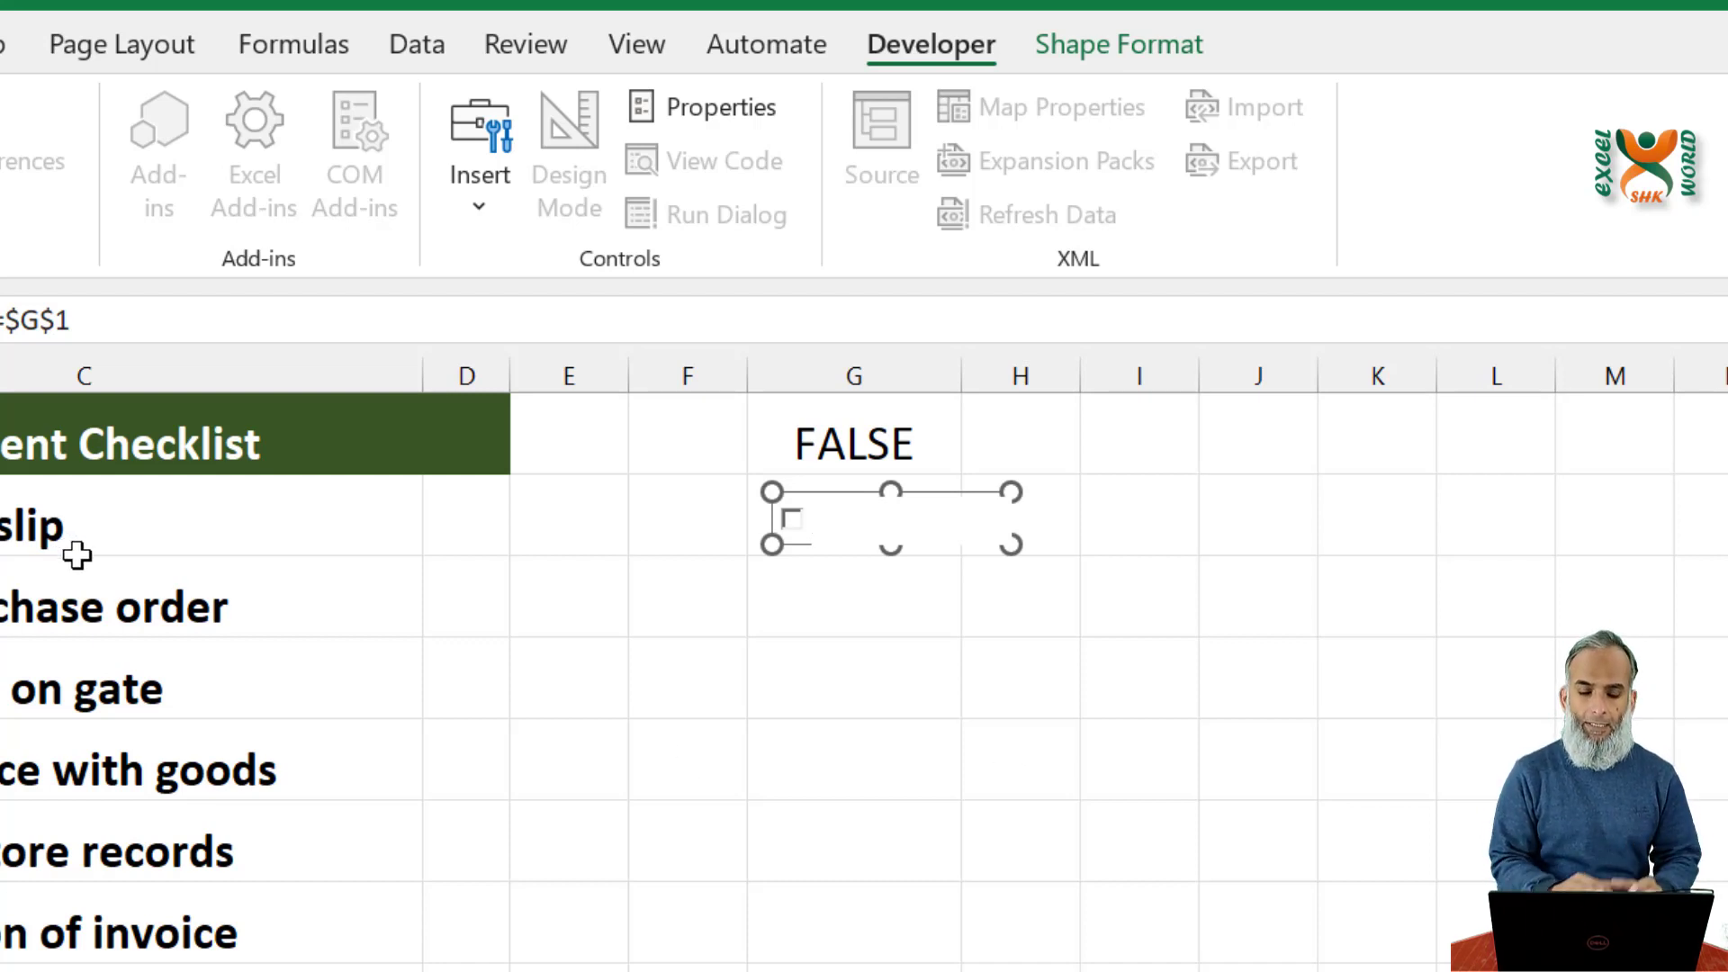
Step: Shrink the check box and place it in cell D2 beside Requisition slip
{"action": "left_click_drag", "start_coordinate": [1011, 545], "coordinate": [504, 526]}
{"action": "left_click", "coordinate": [623, 613]}
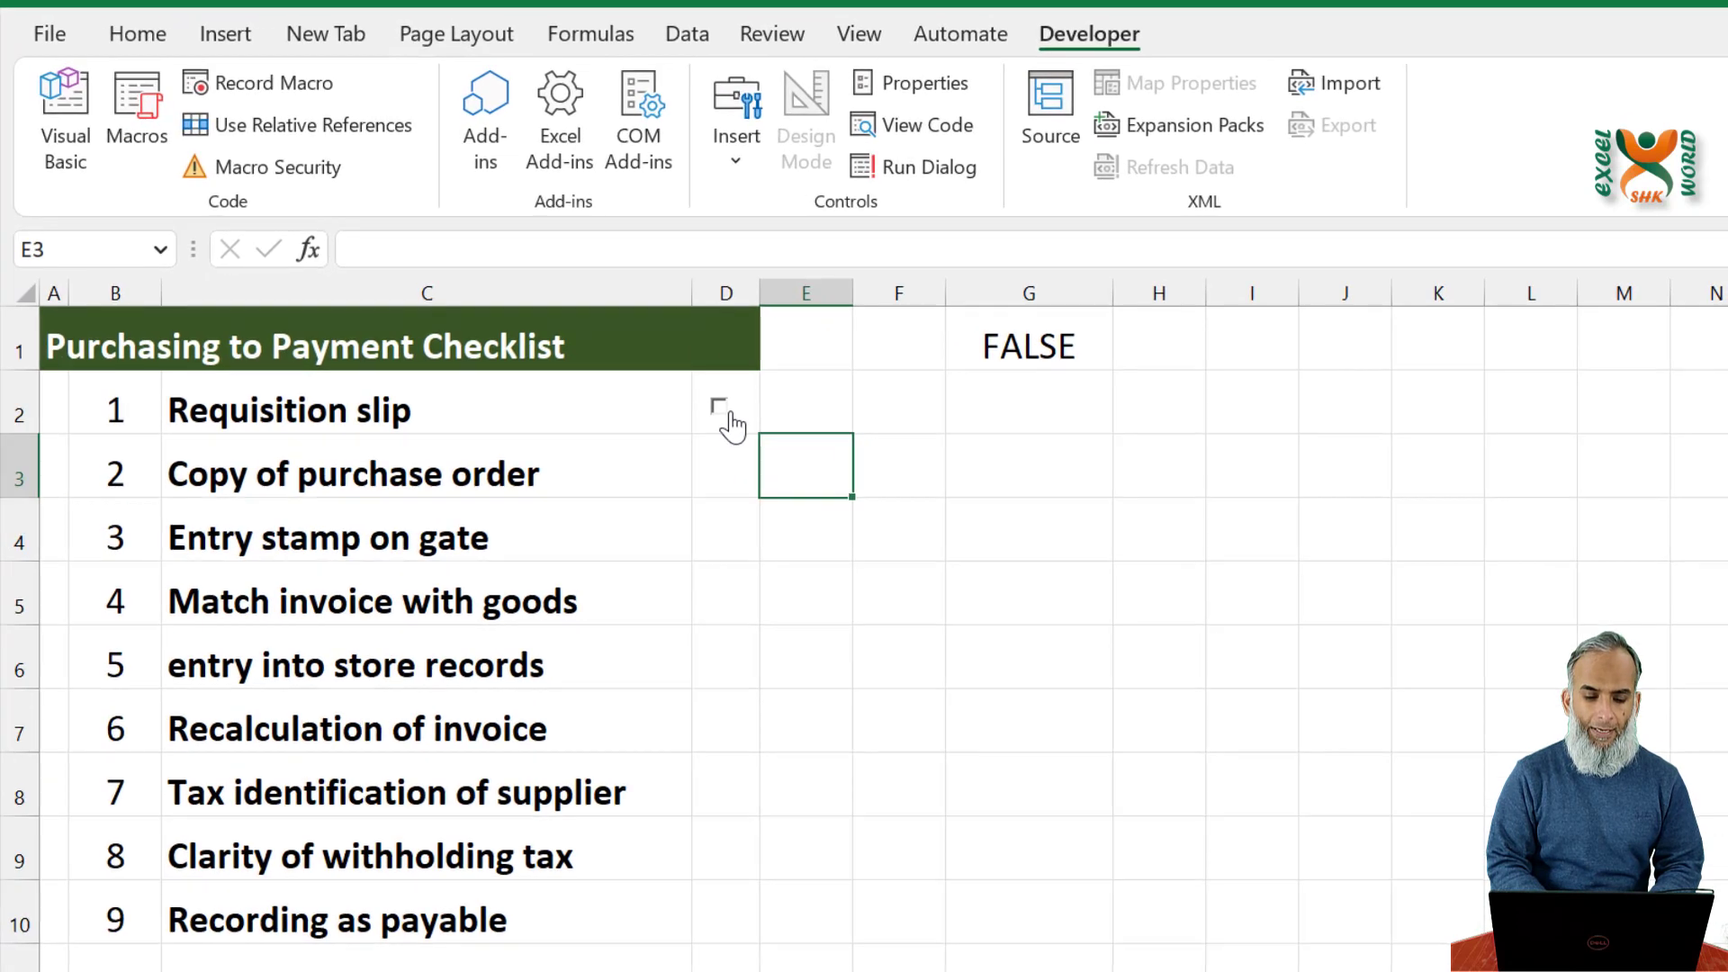
Step: Change the cell link of the check box beside Requisition slip to $D$2 and tick the box
{"action": "right_click", "coordinate": [731, 416]}
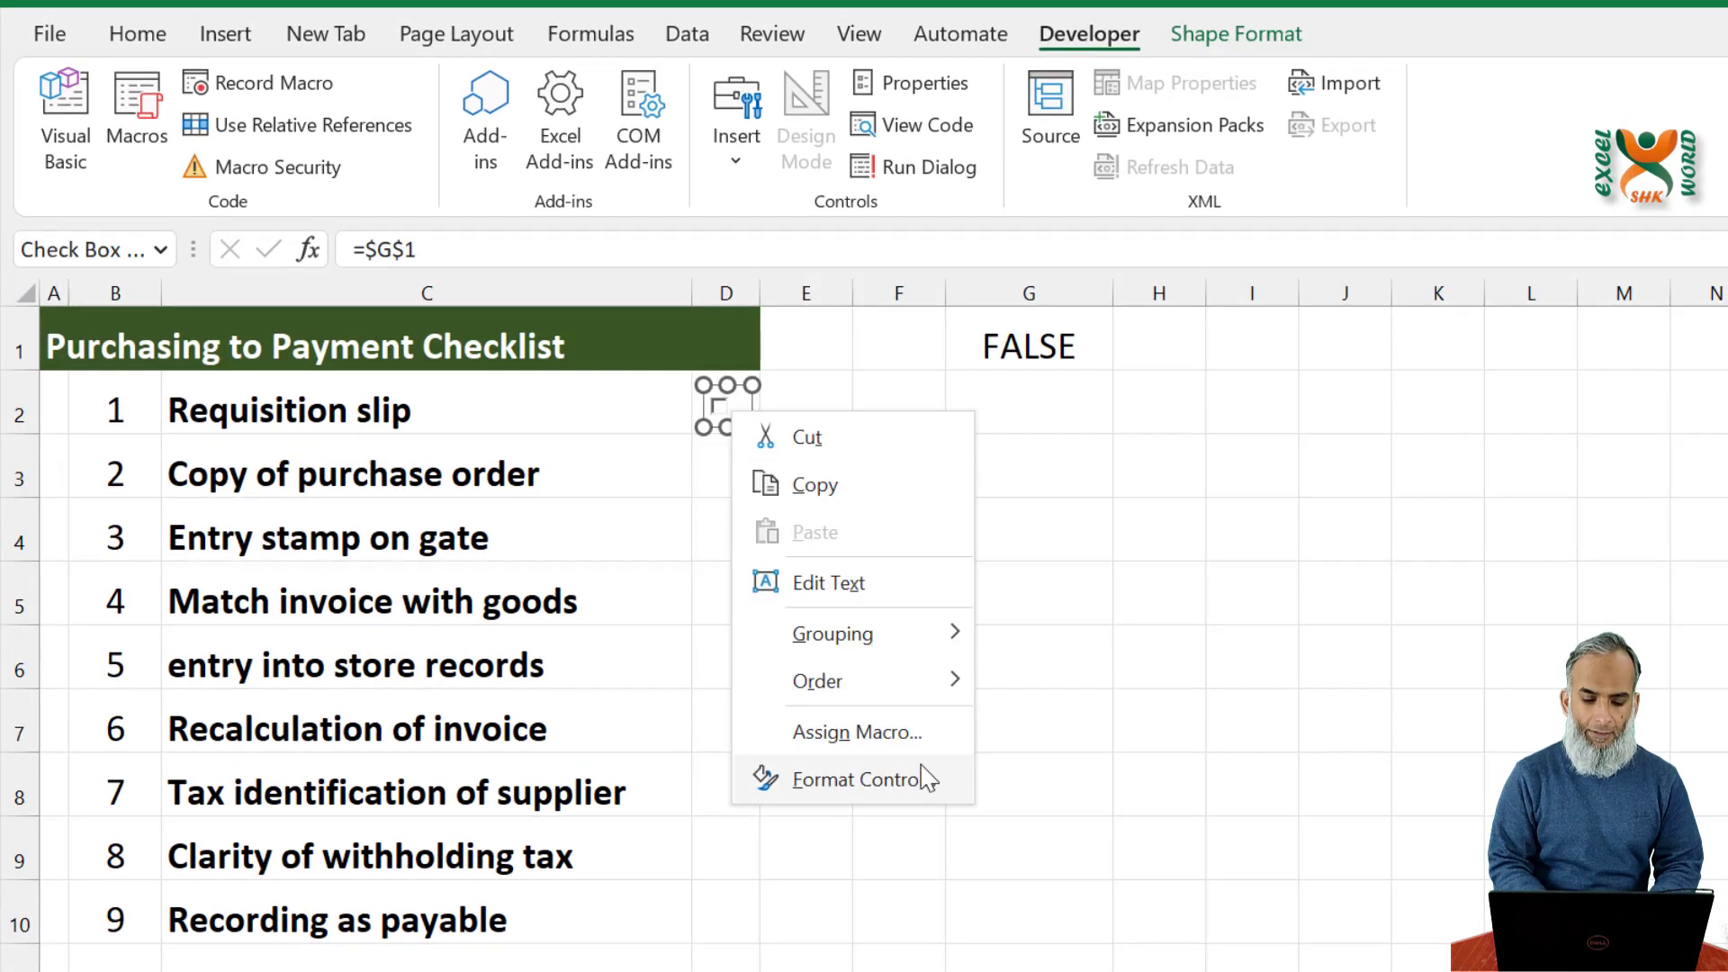
{"action": "left_click", "coordinate": [925, 778]}
{"action": "left_click_drag", "start_coordinate": [1361, 528], "coordinate": [1219, 524]}
{"action": "left_click", "coordinate": [777, 416]}
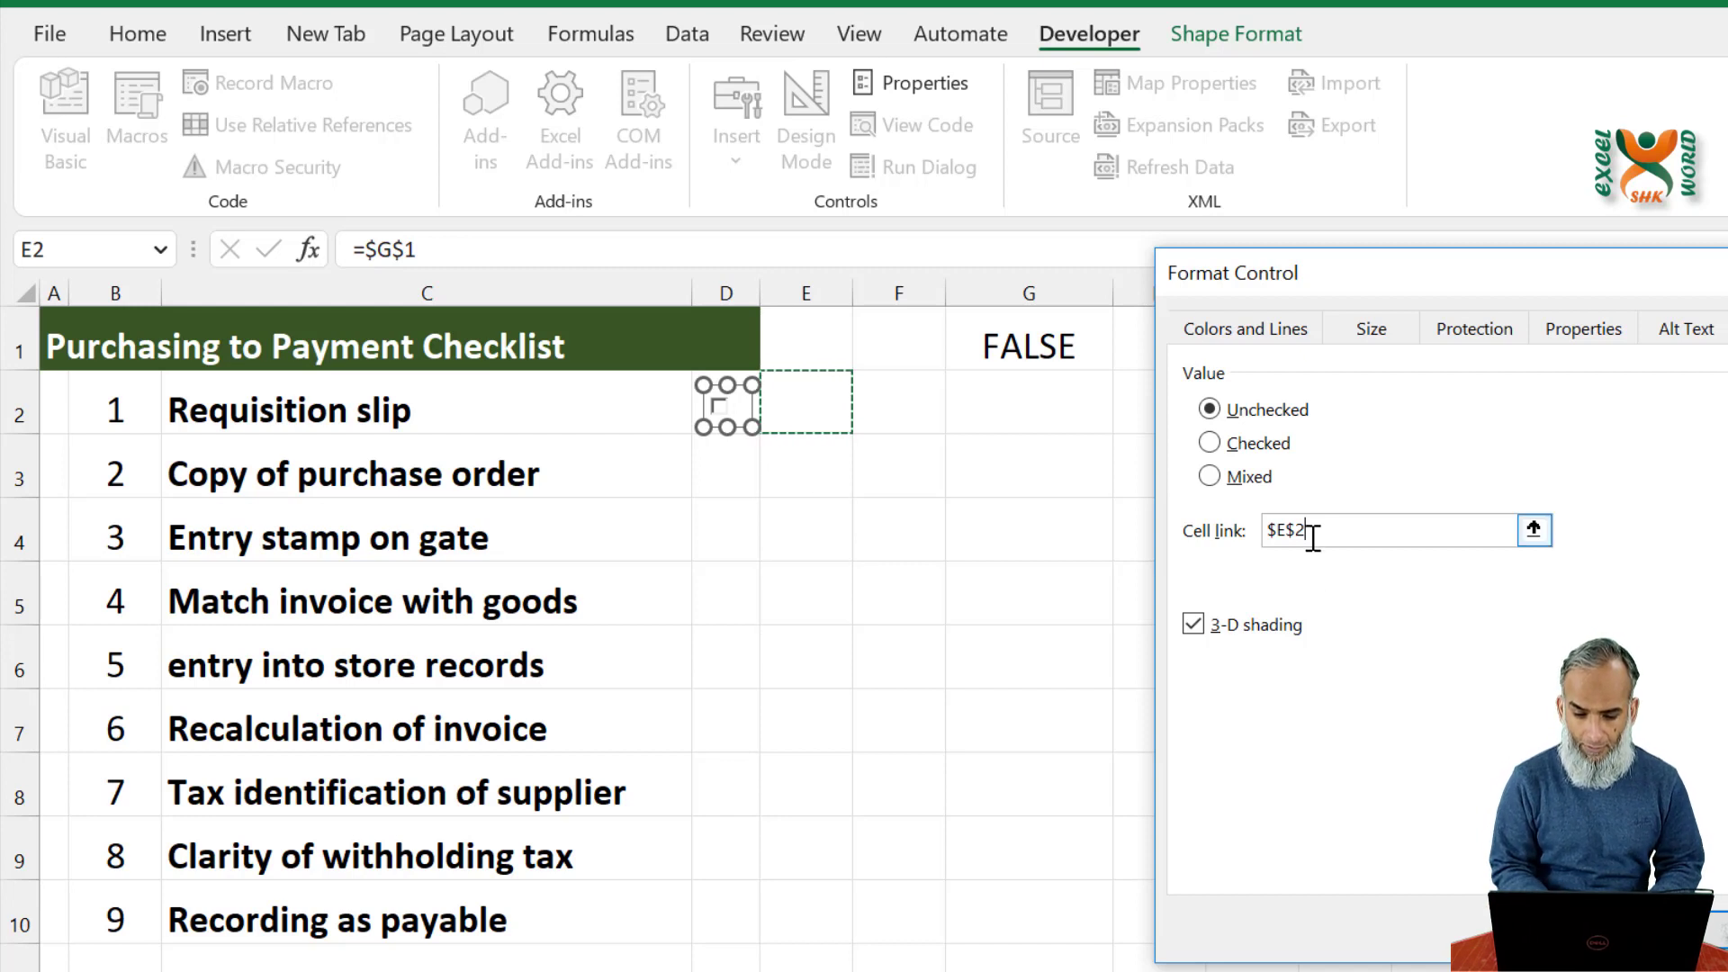
{"action": "left_click", "coordinate": [713, 374]}
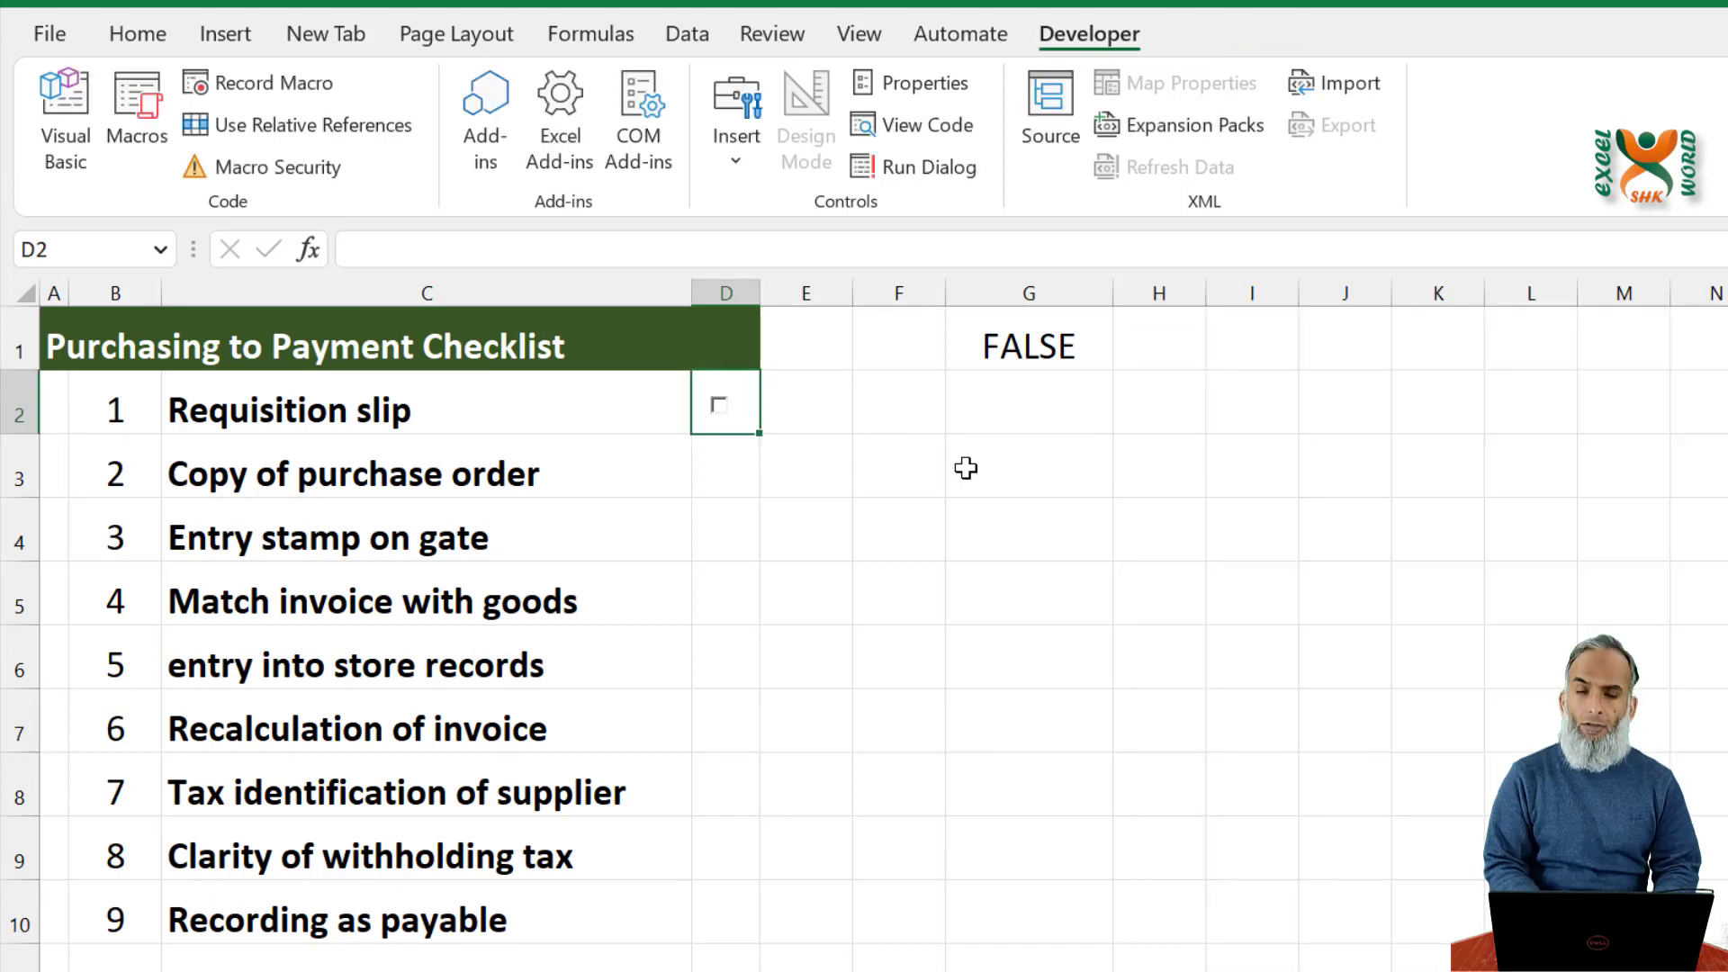
{"action": "left_click", "coordinate": [719, 410]}
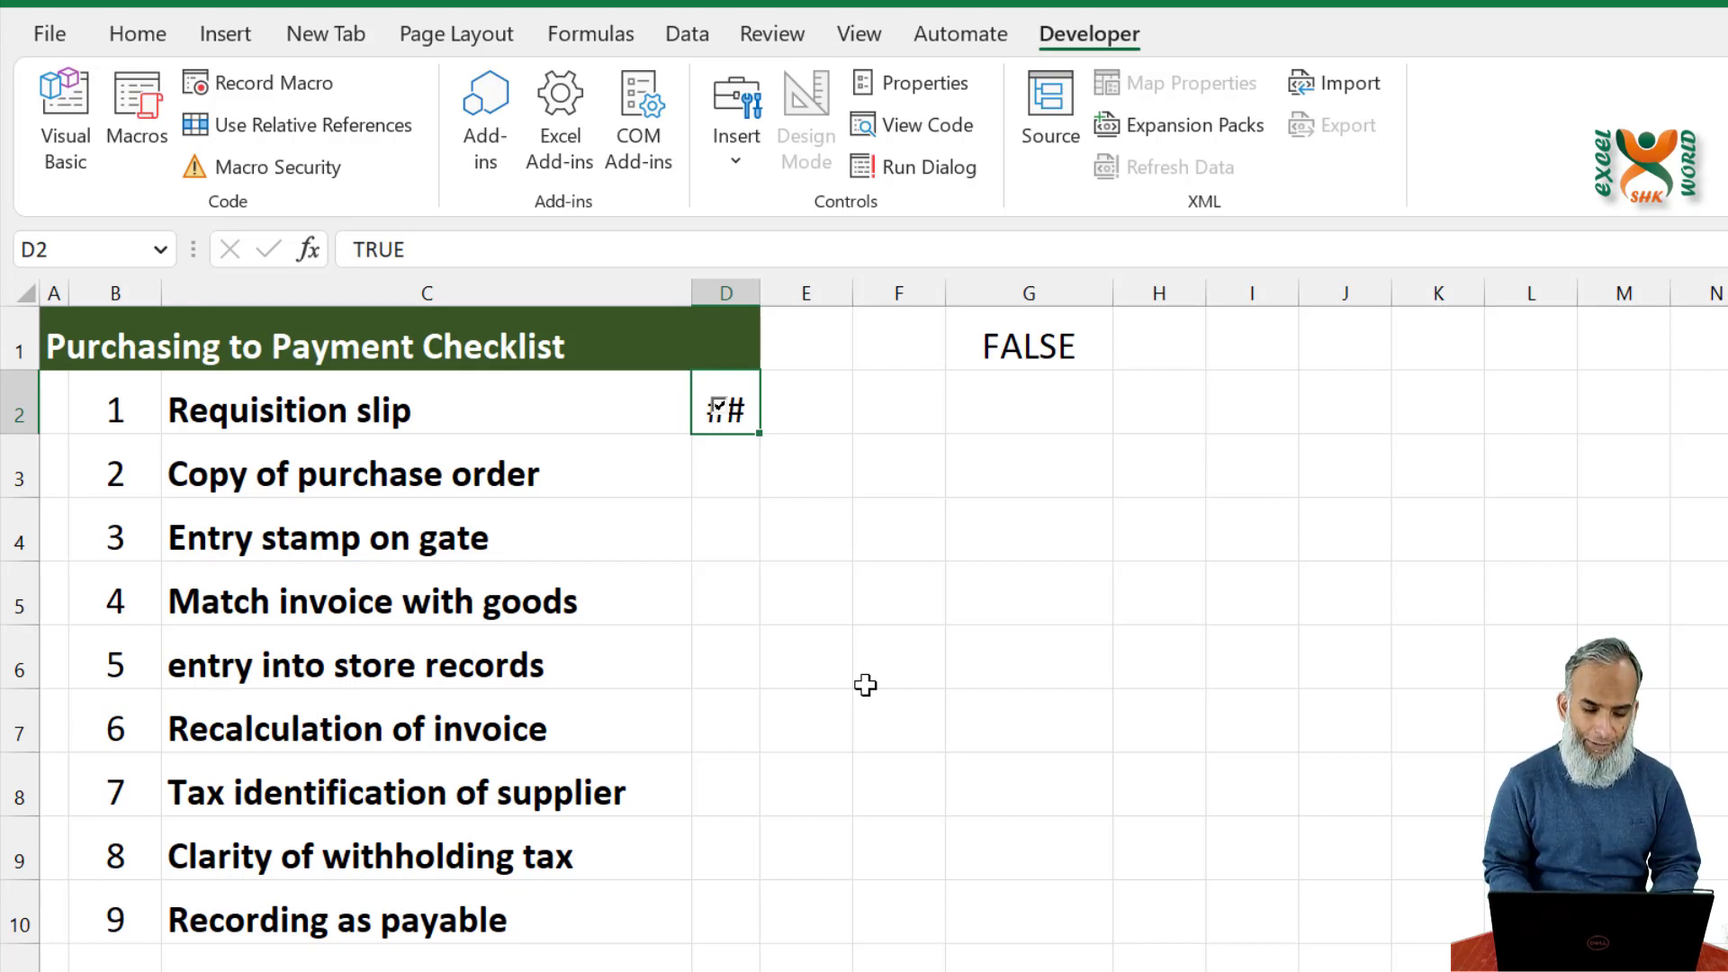
Step: Fill cell D2 with its check box down to D10 so every checklist item has one
{"action": "left_click", "coordinate": [838, 459]}
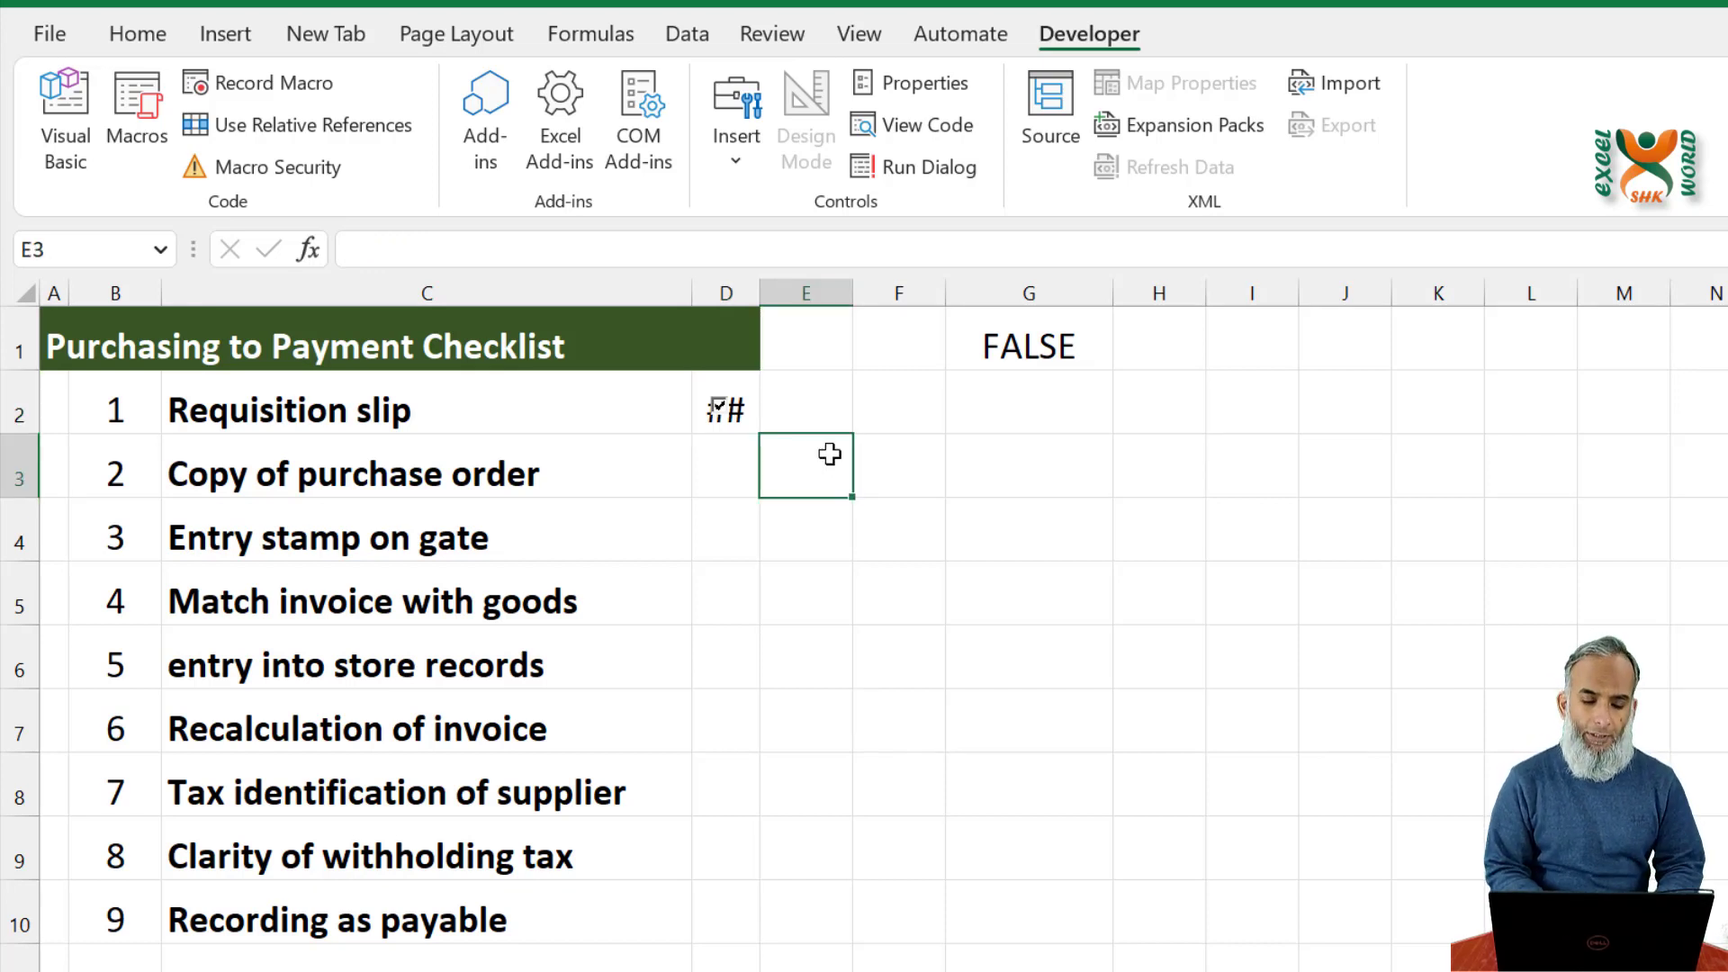
{"action": "left_click", "coordinate": [744, 420]}
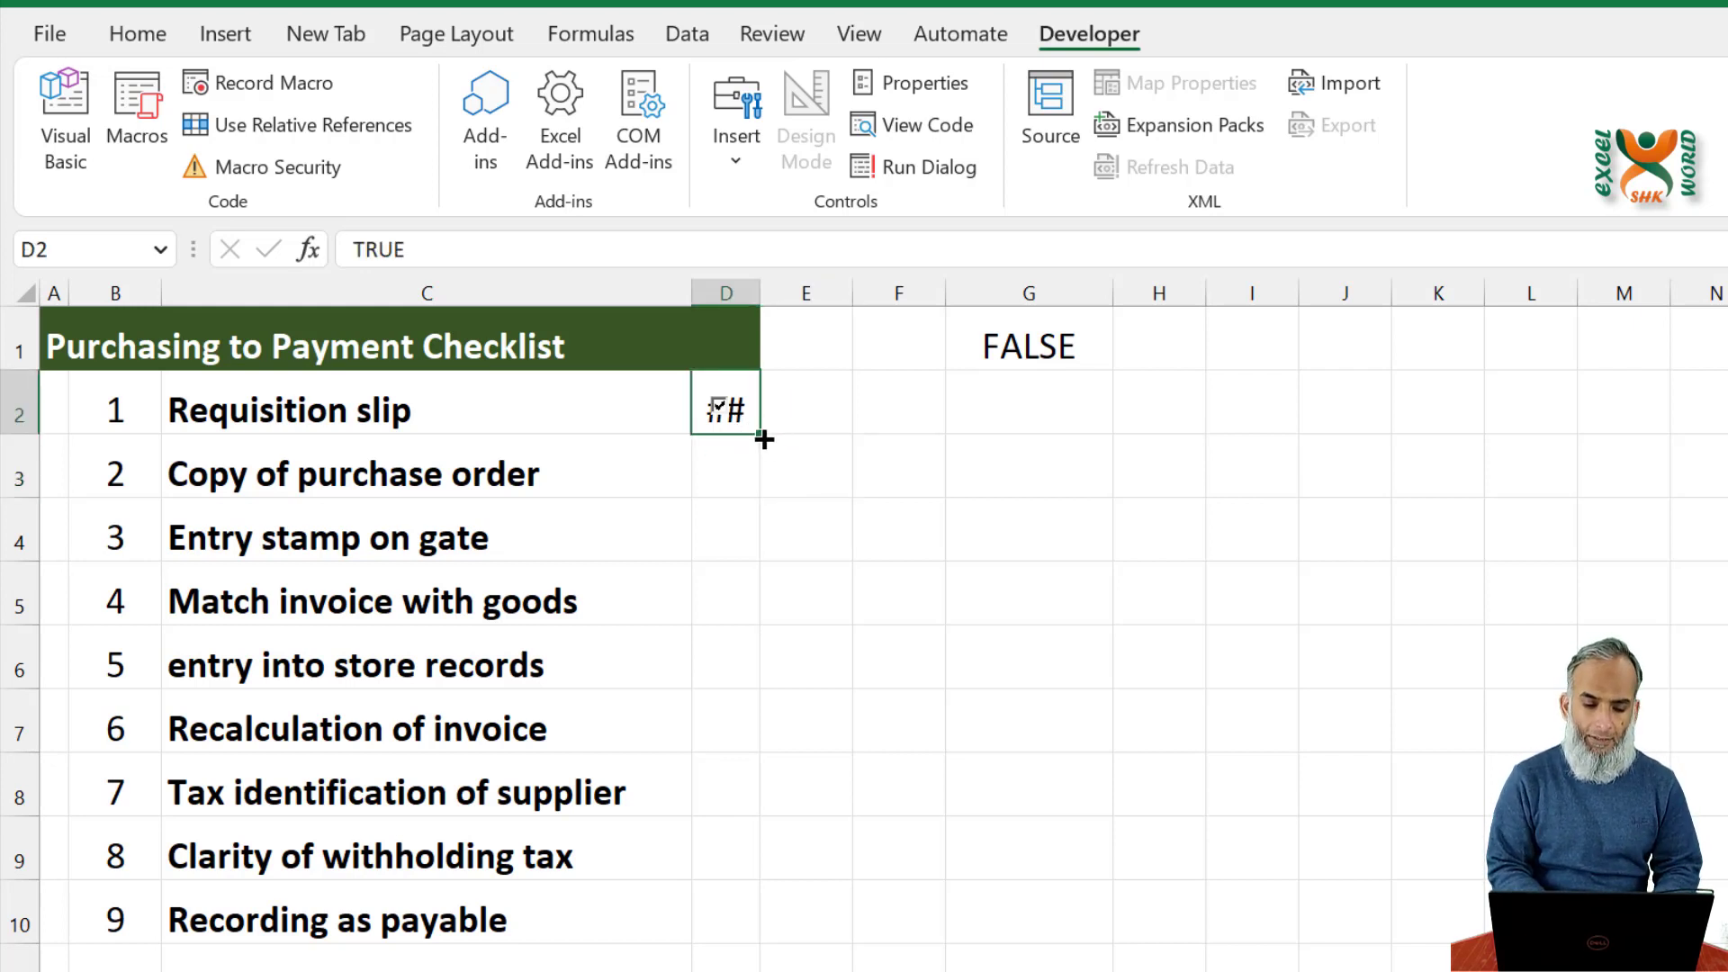
{"action": "left_click_drag", "start_coordinate": [765, 439], "coordinate": [764, 926]}
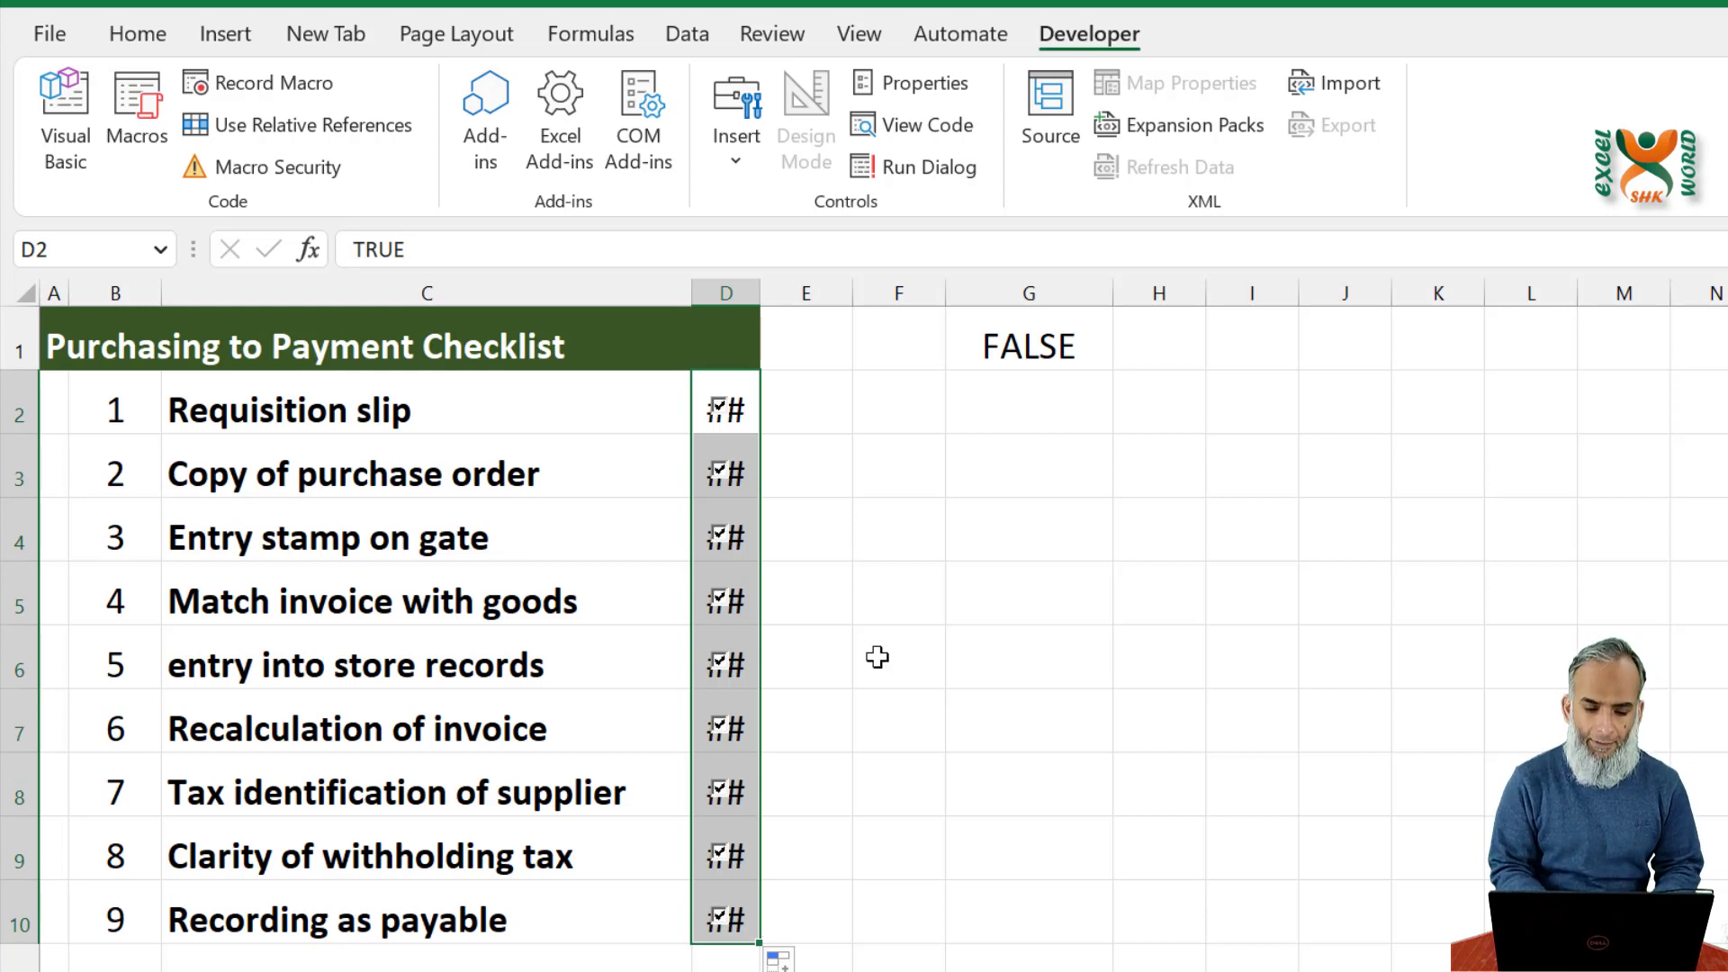
Step: Start a conditional formatting rule for the items in C2:C10 that uses a formula to determine which cells to format
{"action": "left_click_drag", "start_coordinate": [375, 441], "coordinate": [371, 902]}
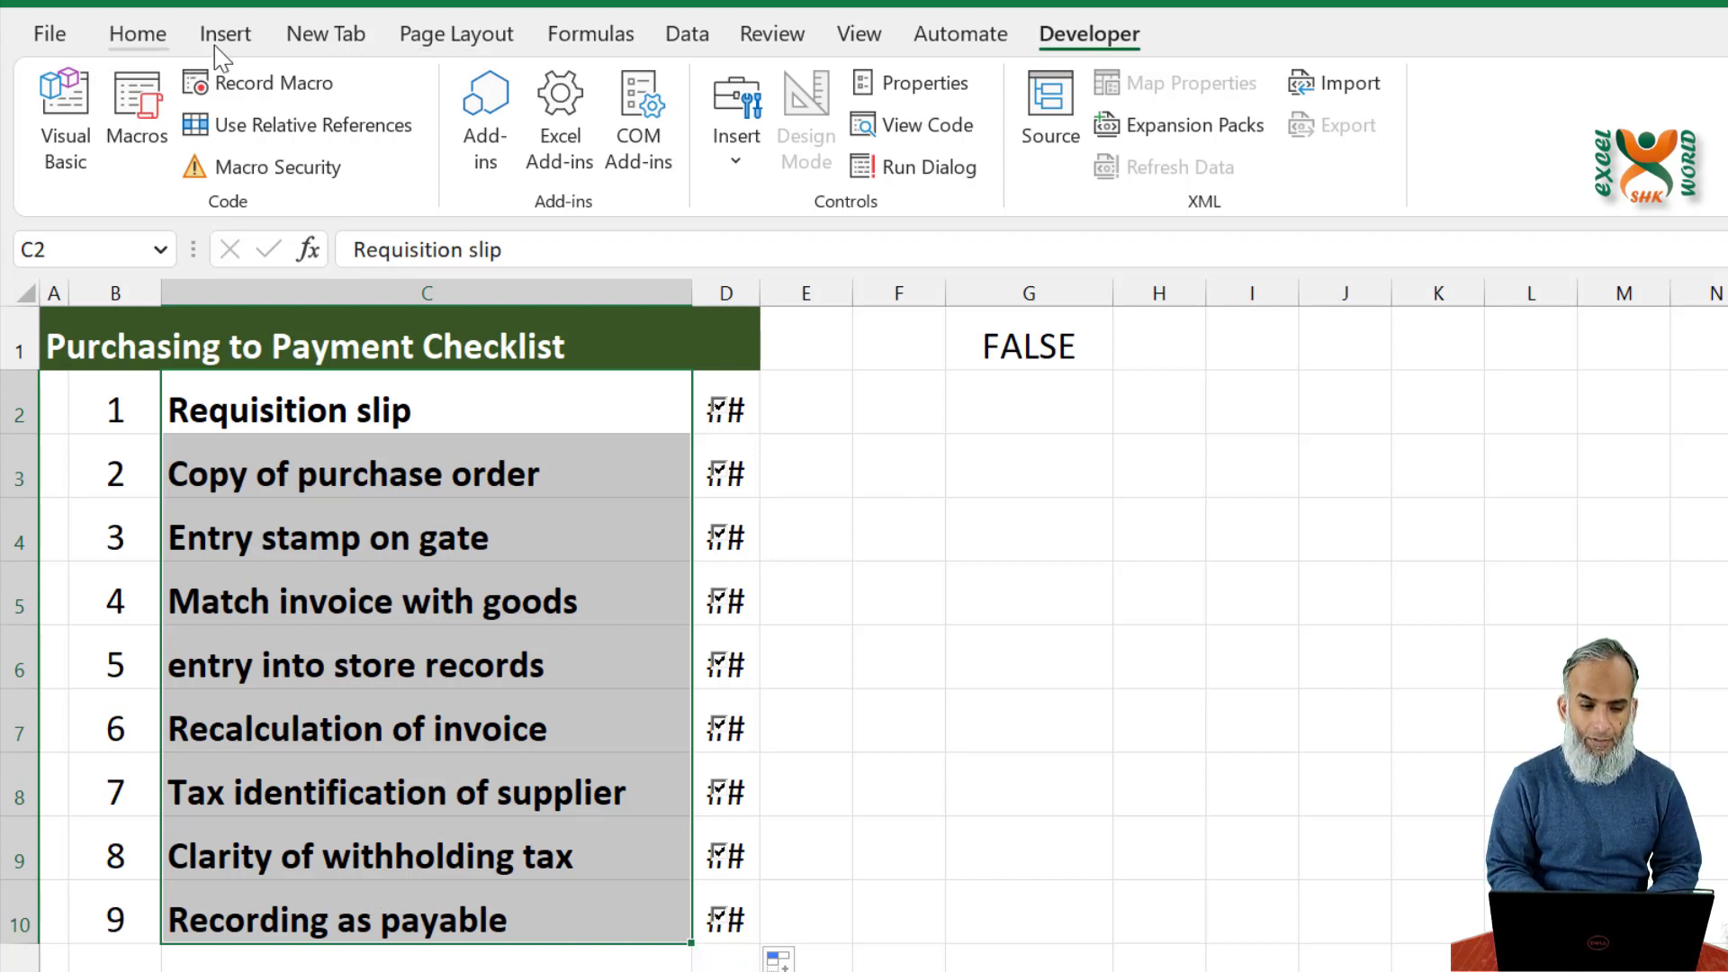
{"action": "left_click", "coordinate": [136, 34]}
{"action": "left_click", "coordinate": [1226, 90]}
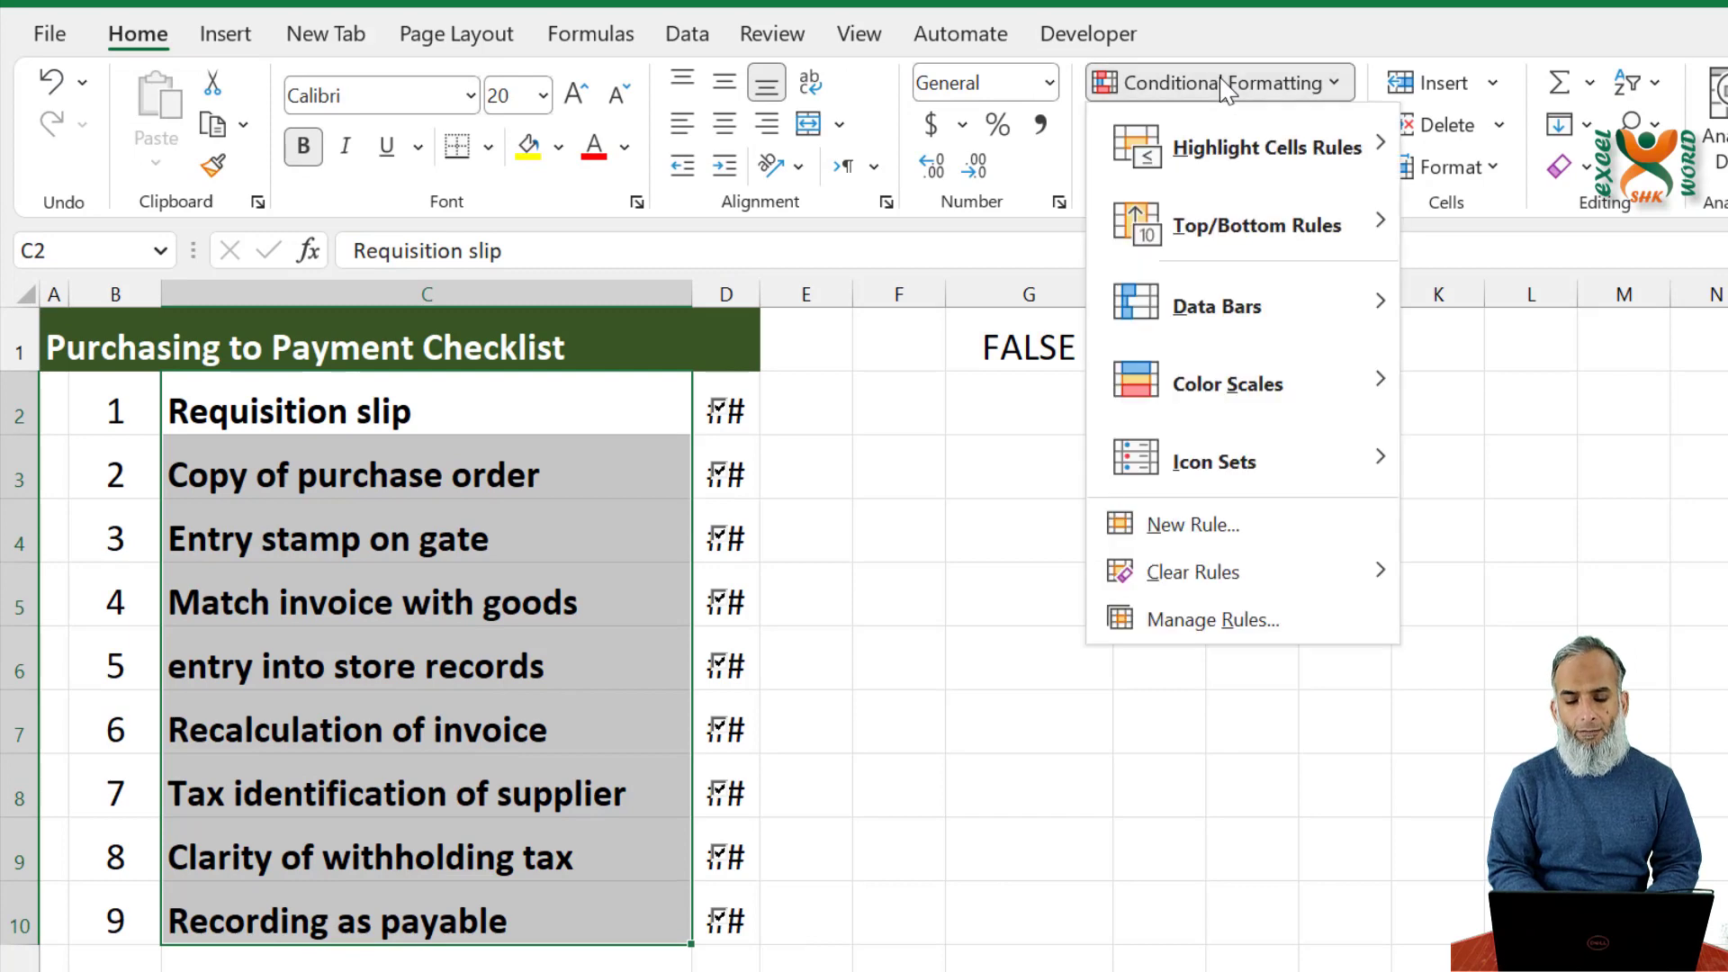
{"action": "left_click", "coordinate": [1217, 538]}
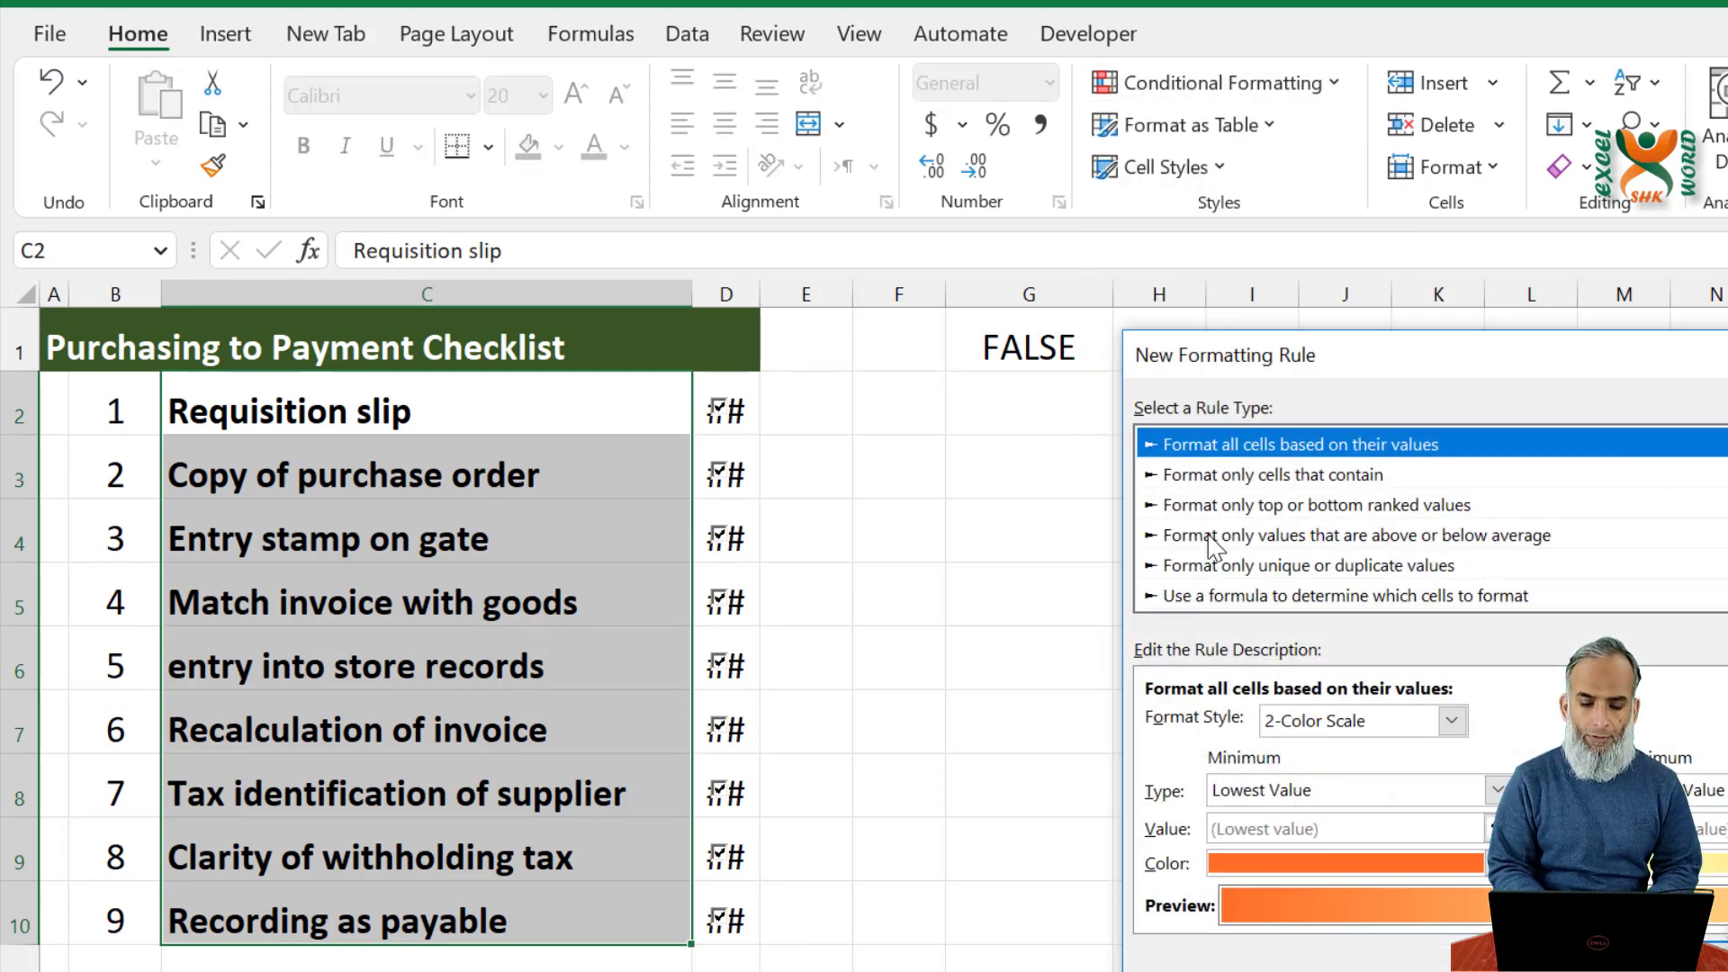
{"action": "left_click", "coordinate": [1265, 598]}
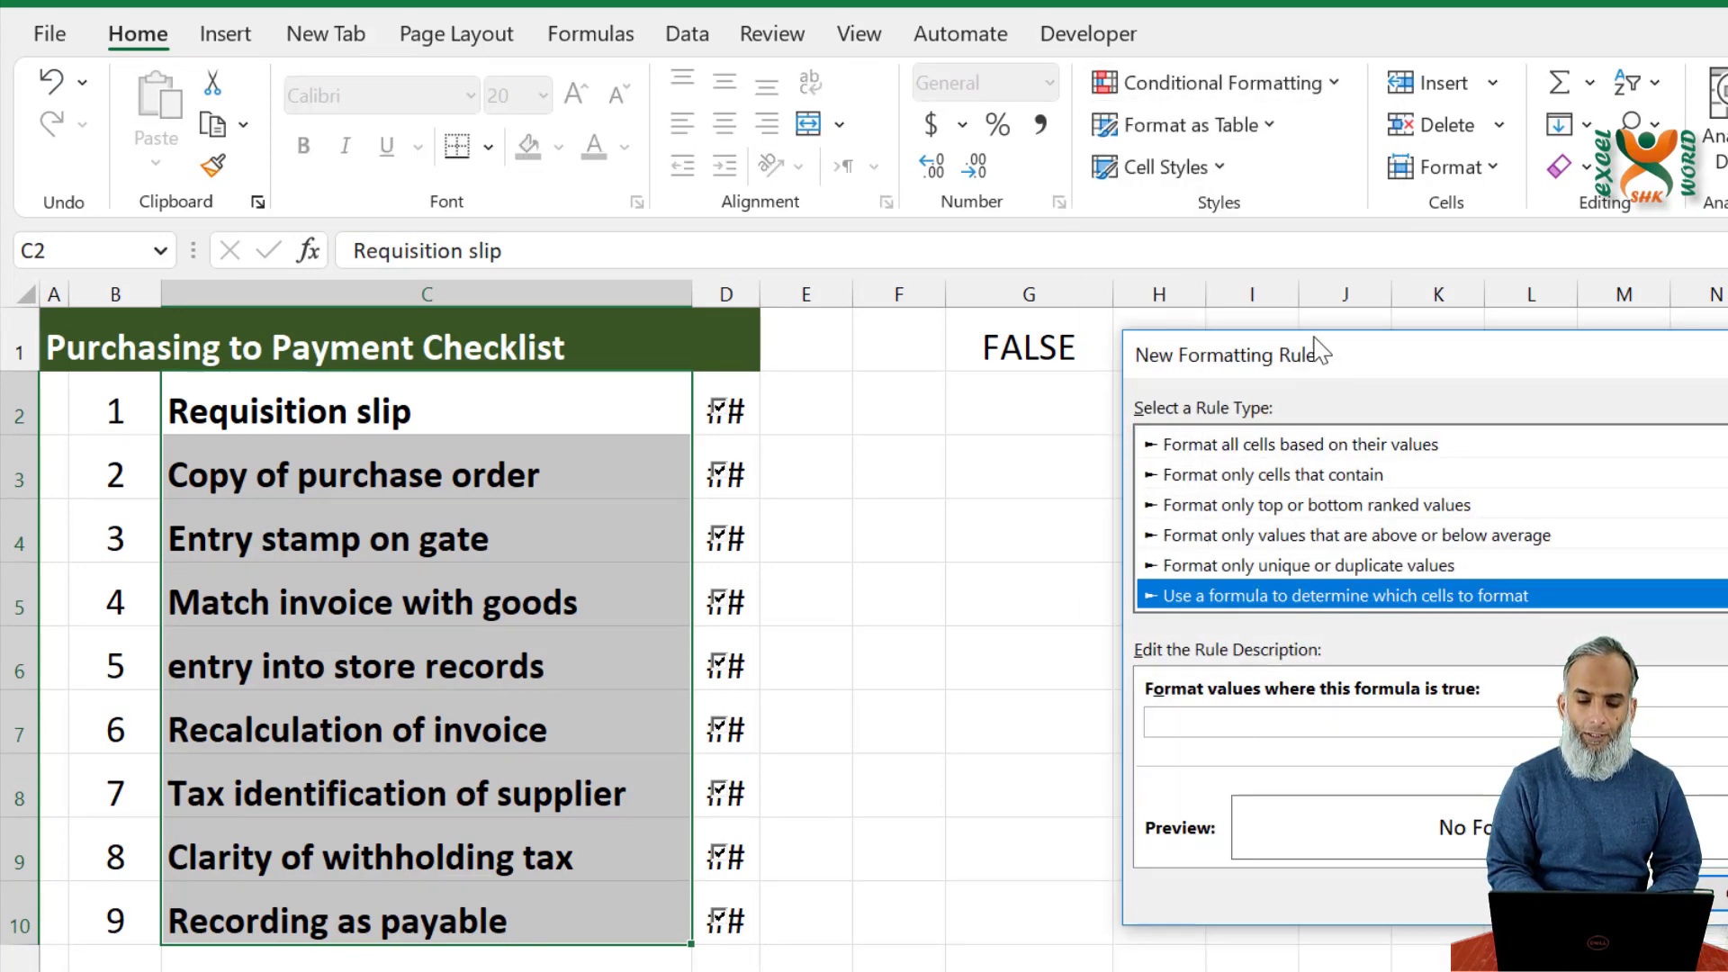
Step: Enter =$D$2=TRUE as the formula of the new formatting rule
{"action": "left_click_drag", "start_coordinate": [1315, 351], "coordinate": [1075, 167]}
{"action": "left_click", "coordinate": [1011, 539]}
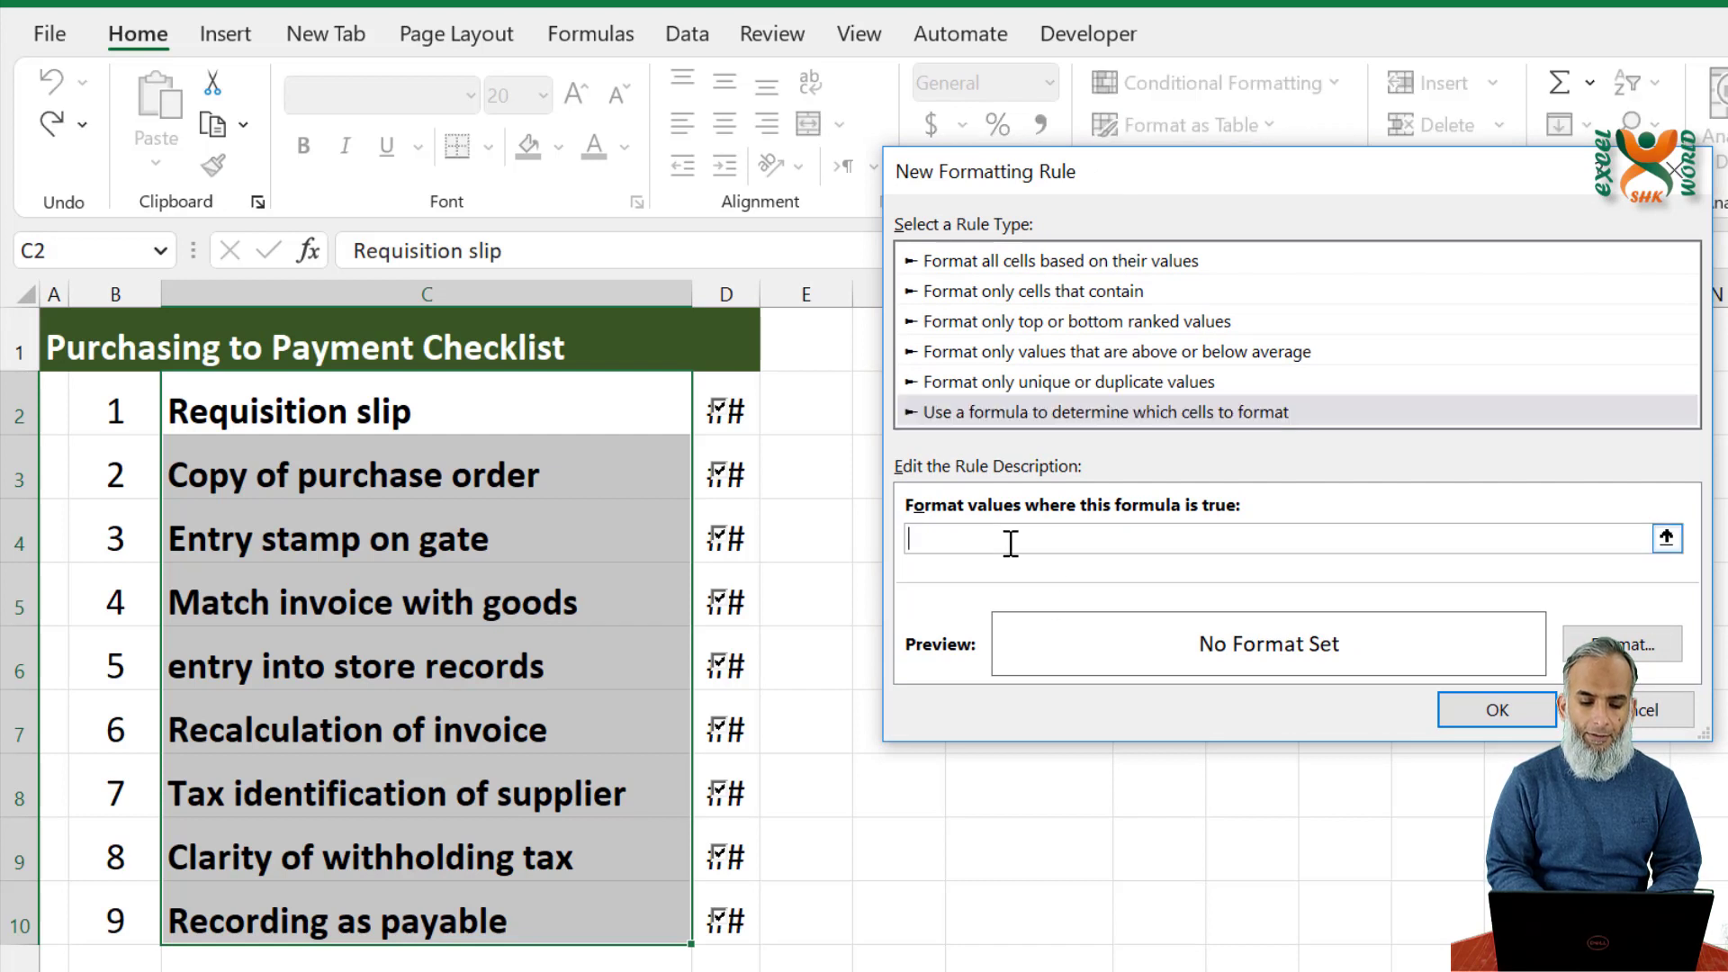
{"action": "left_click", "coordinate": [754, 416]}
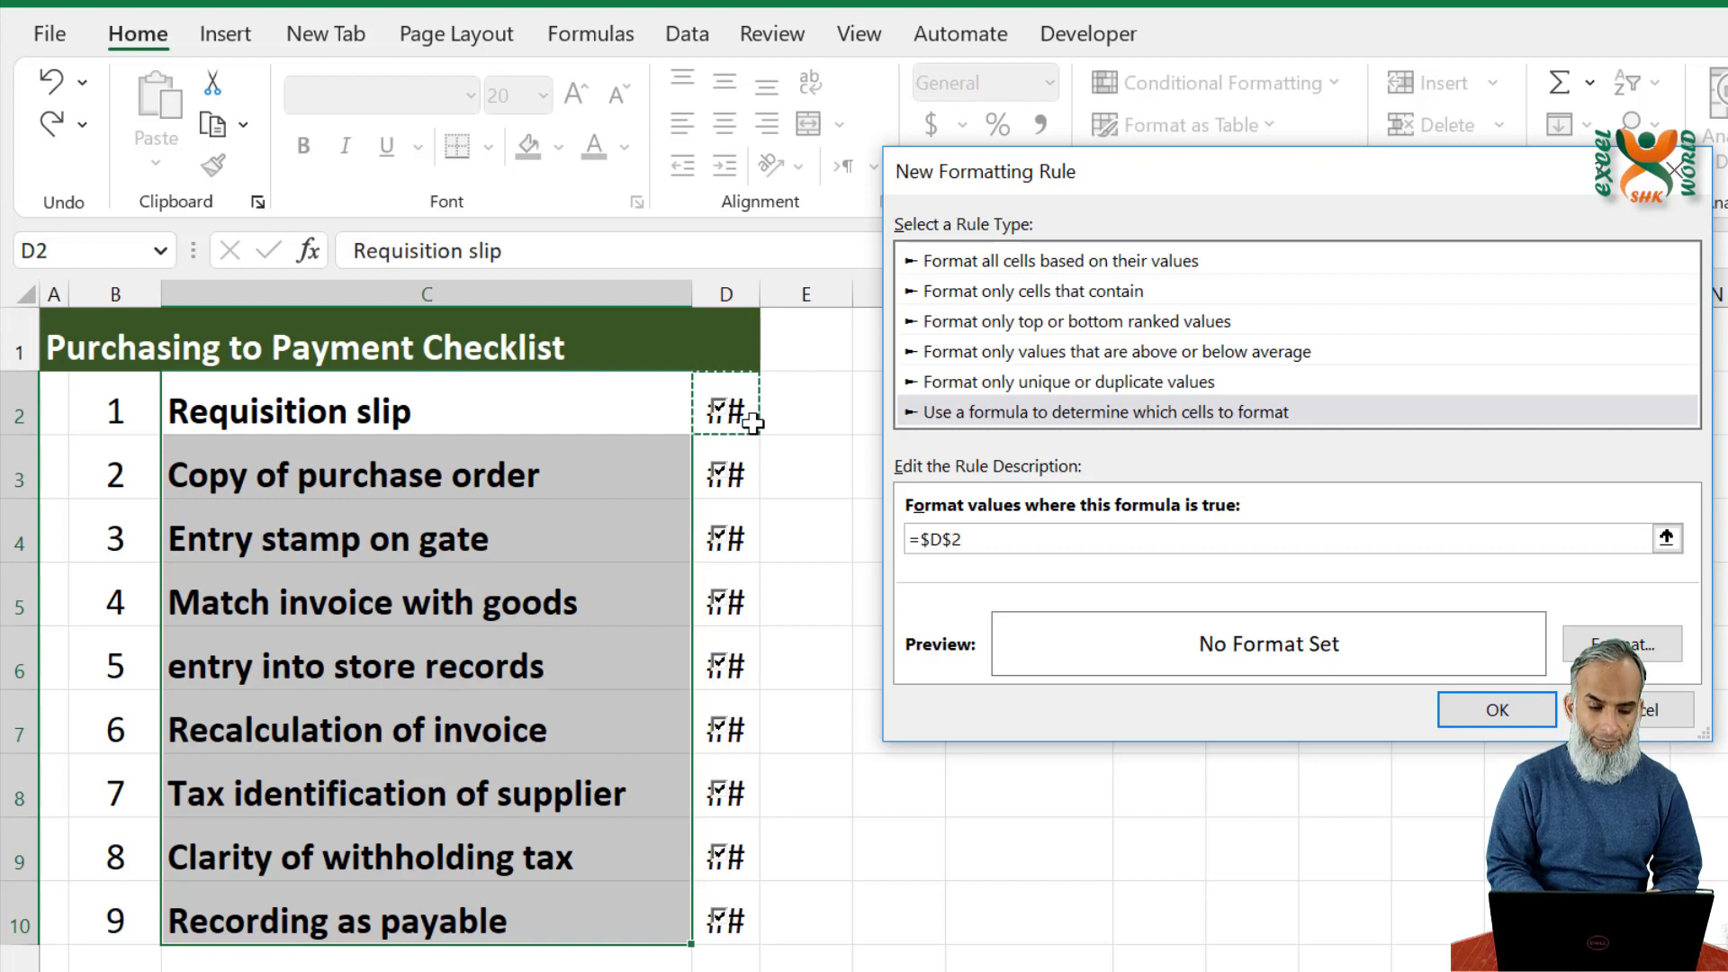
{"action": "type", "text": "="}
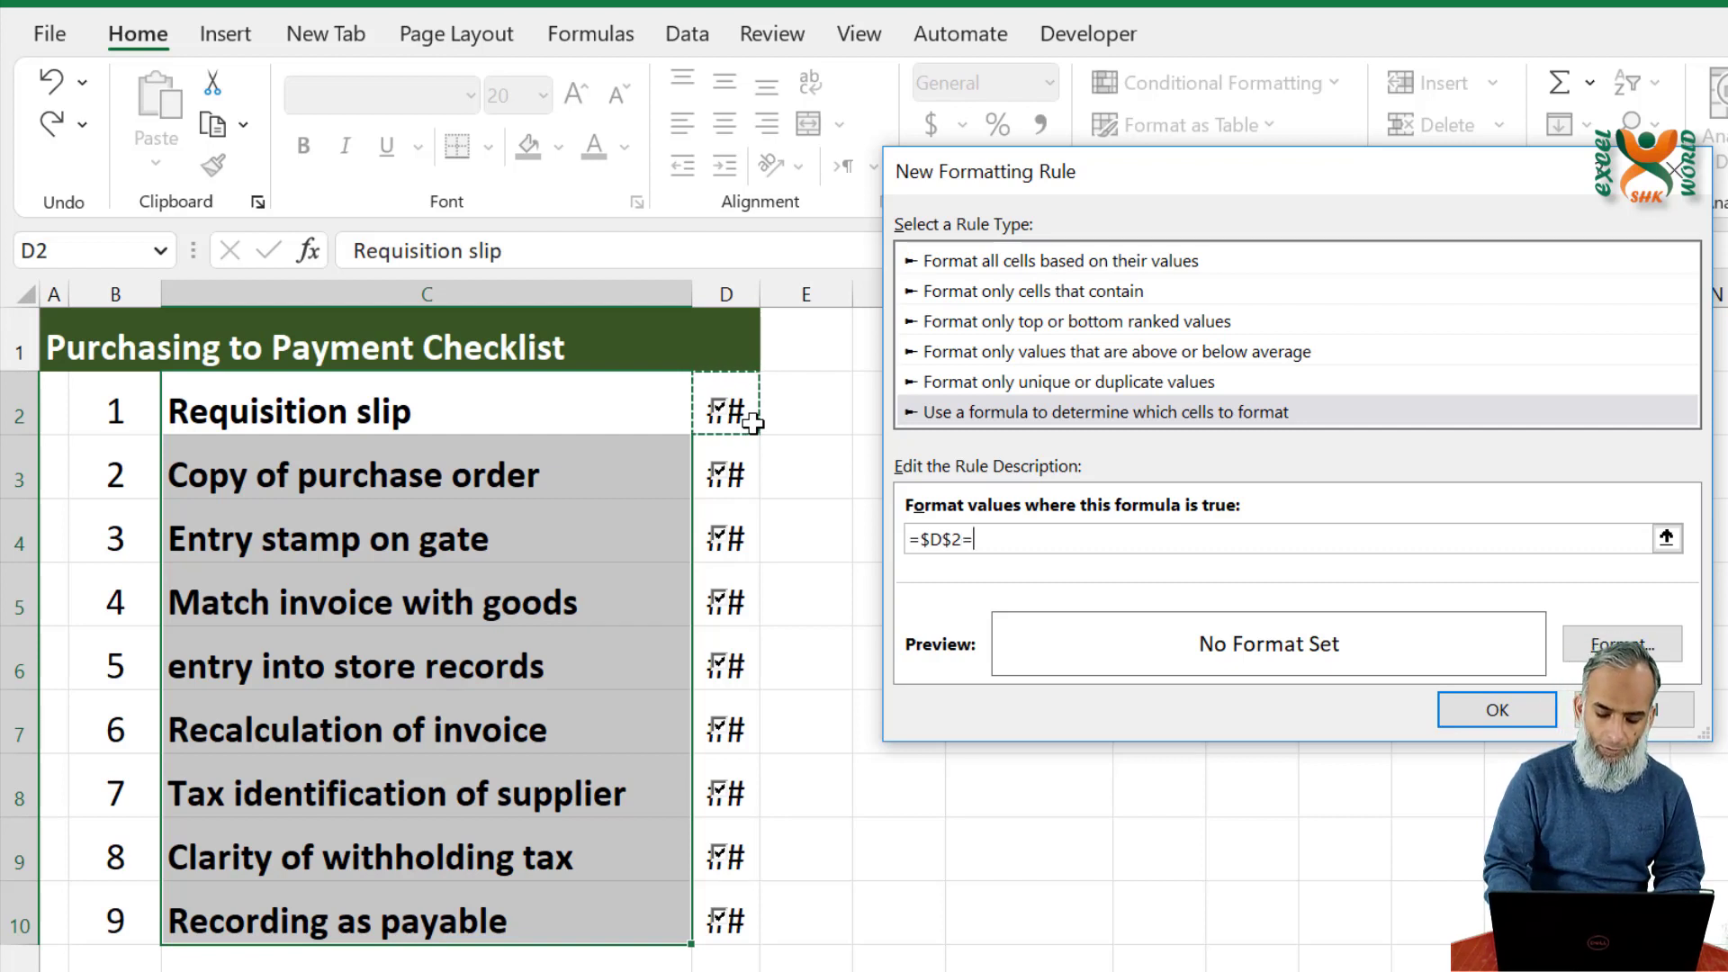
{"action": "type", "text": "TRUE"}
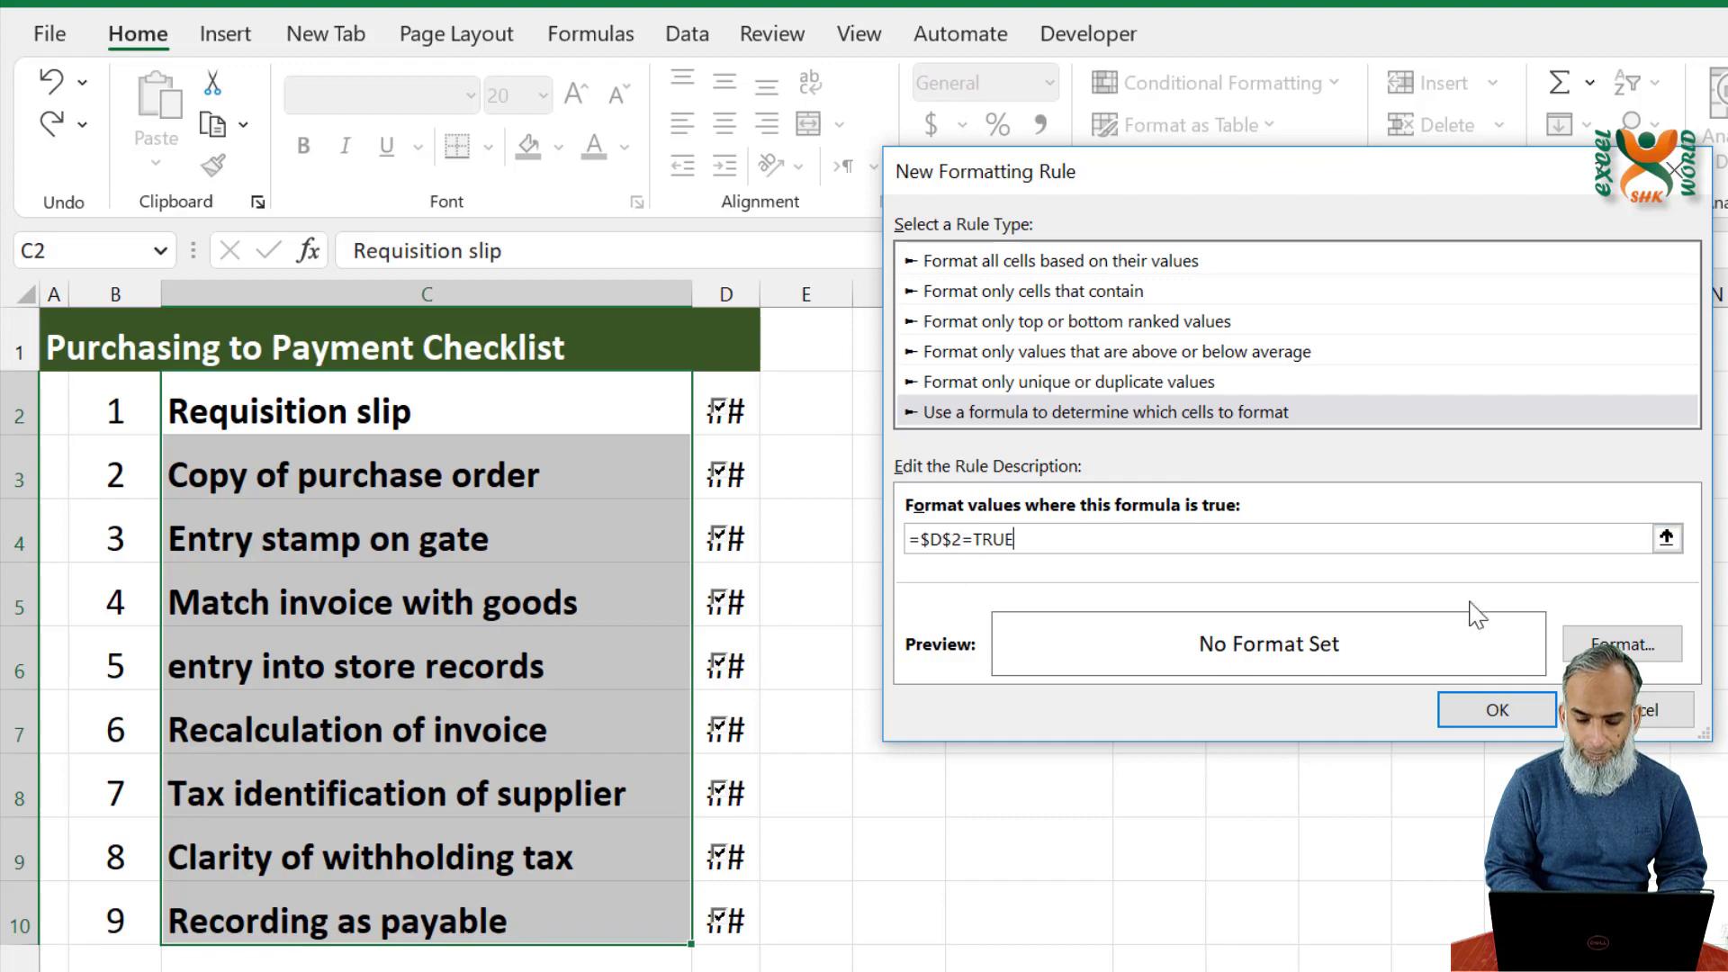
Step: Give the rule a light gold fill and strikethrough, change its formula to =$D2=TRUE, and apply it
{"action": "left_click", "coordinate": [1659, 662]}
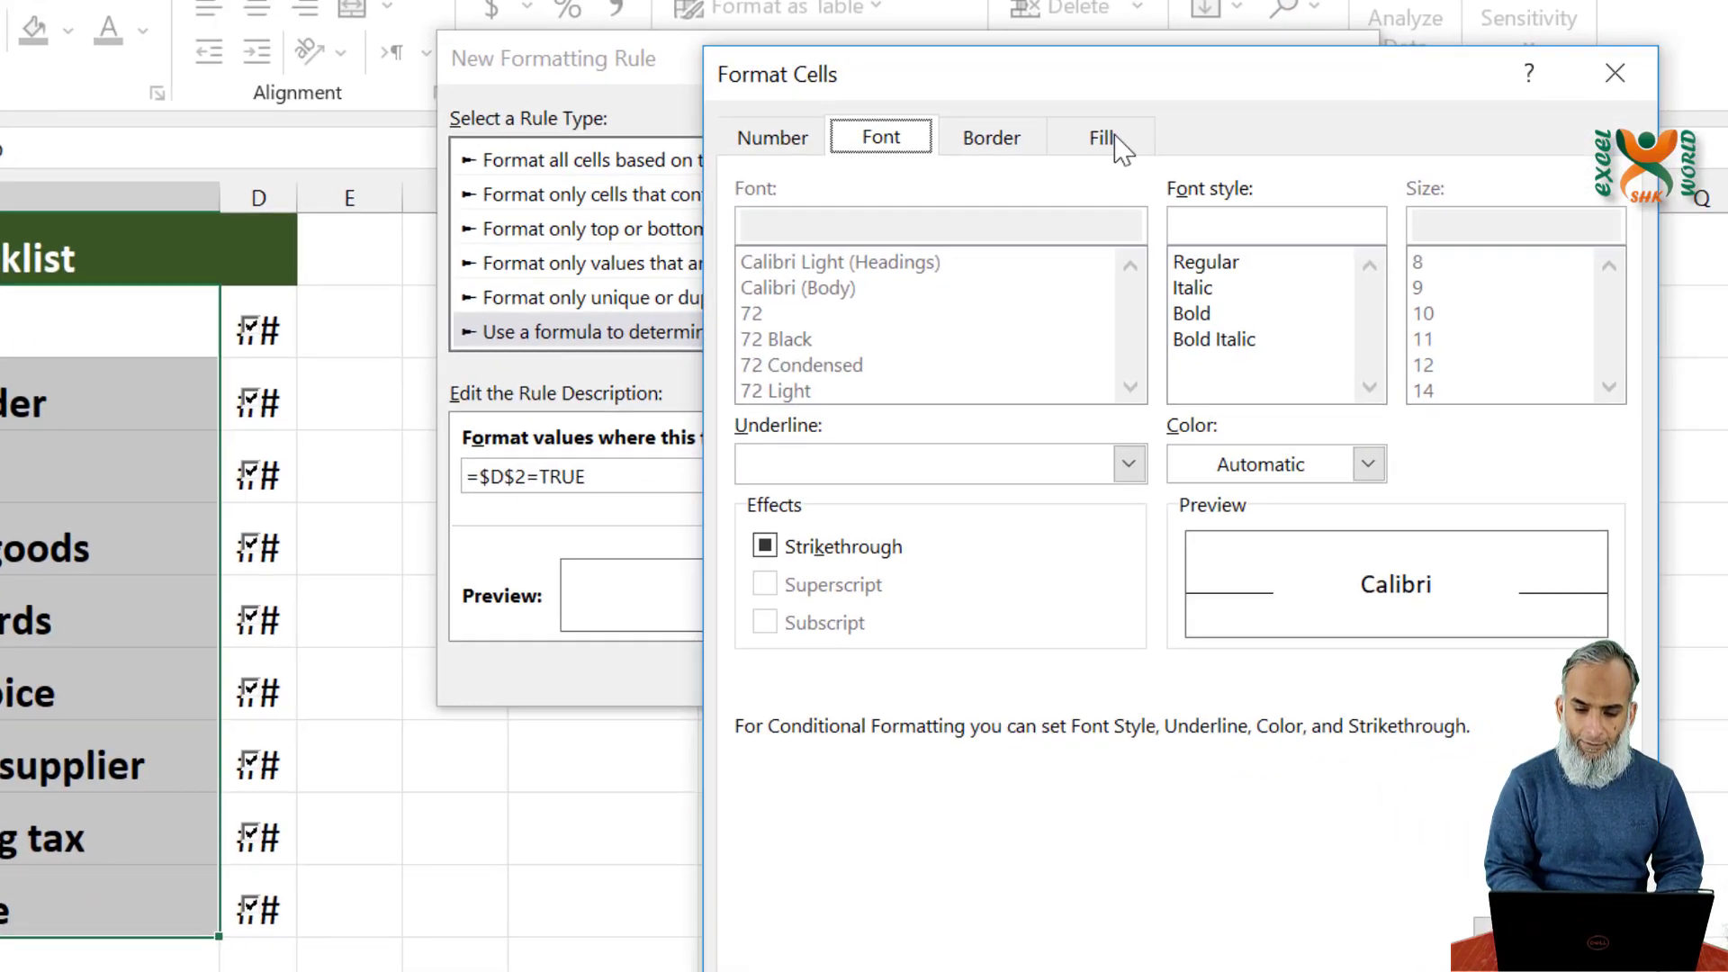
{"action": "left_click", "coordinate": [1114, 137]}
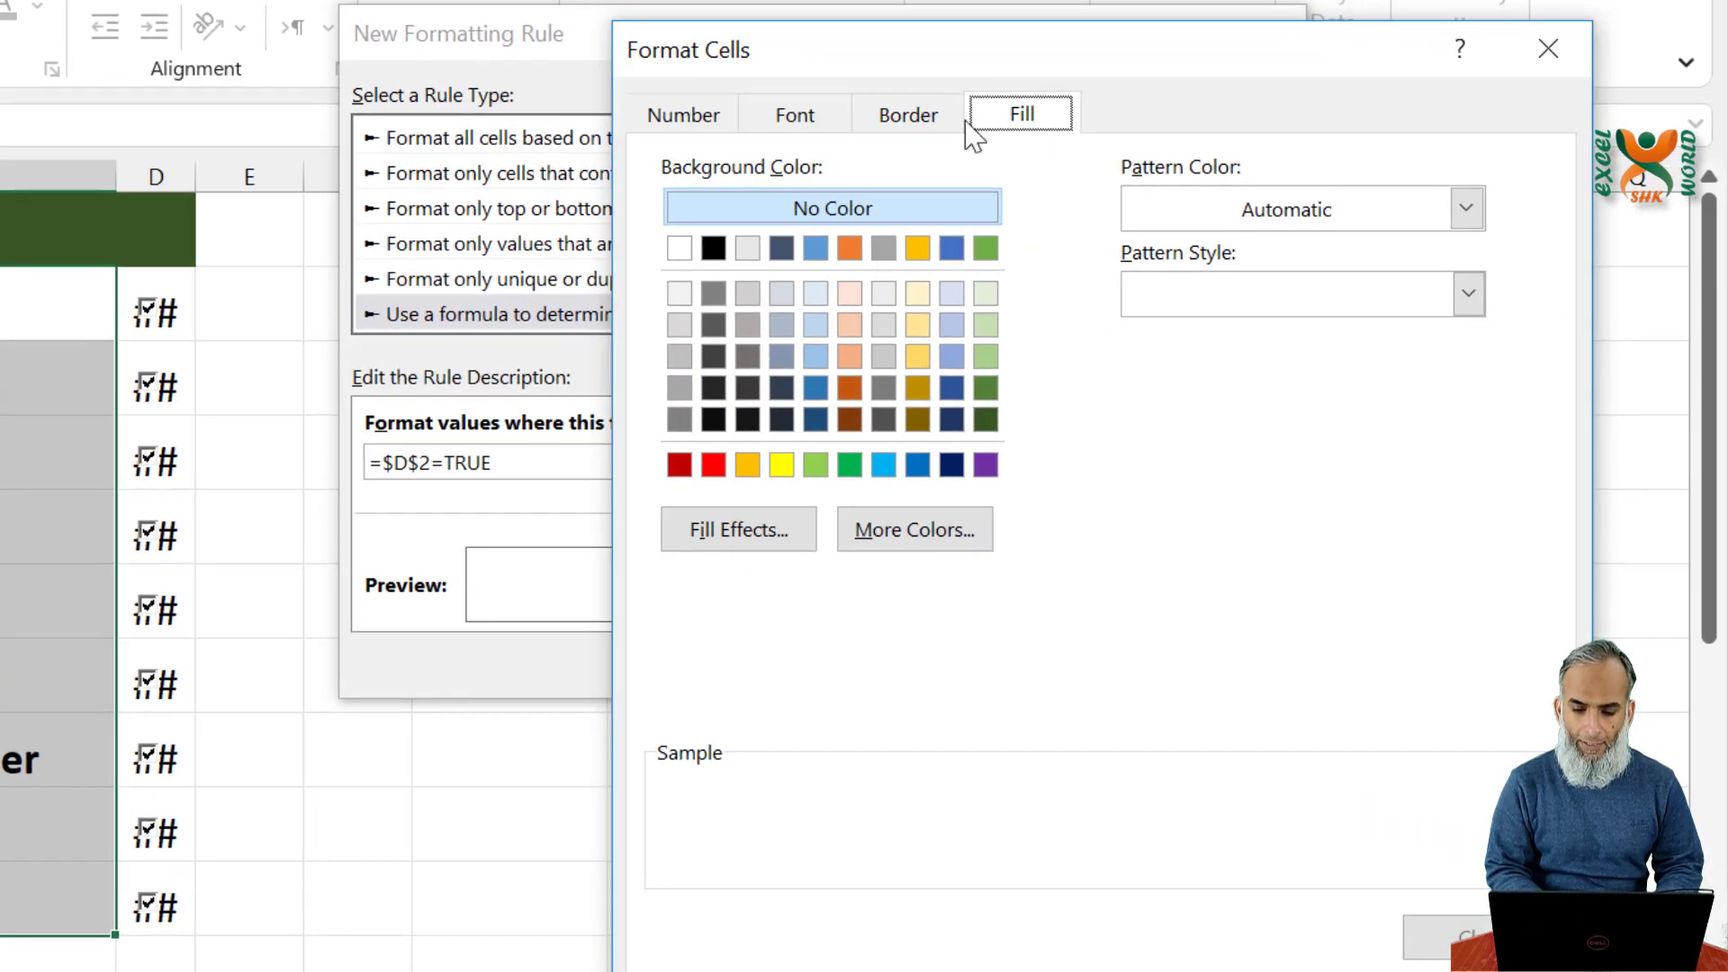
{"action": "left_click", "coordinate": [917, 294]}
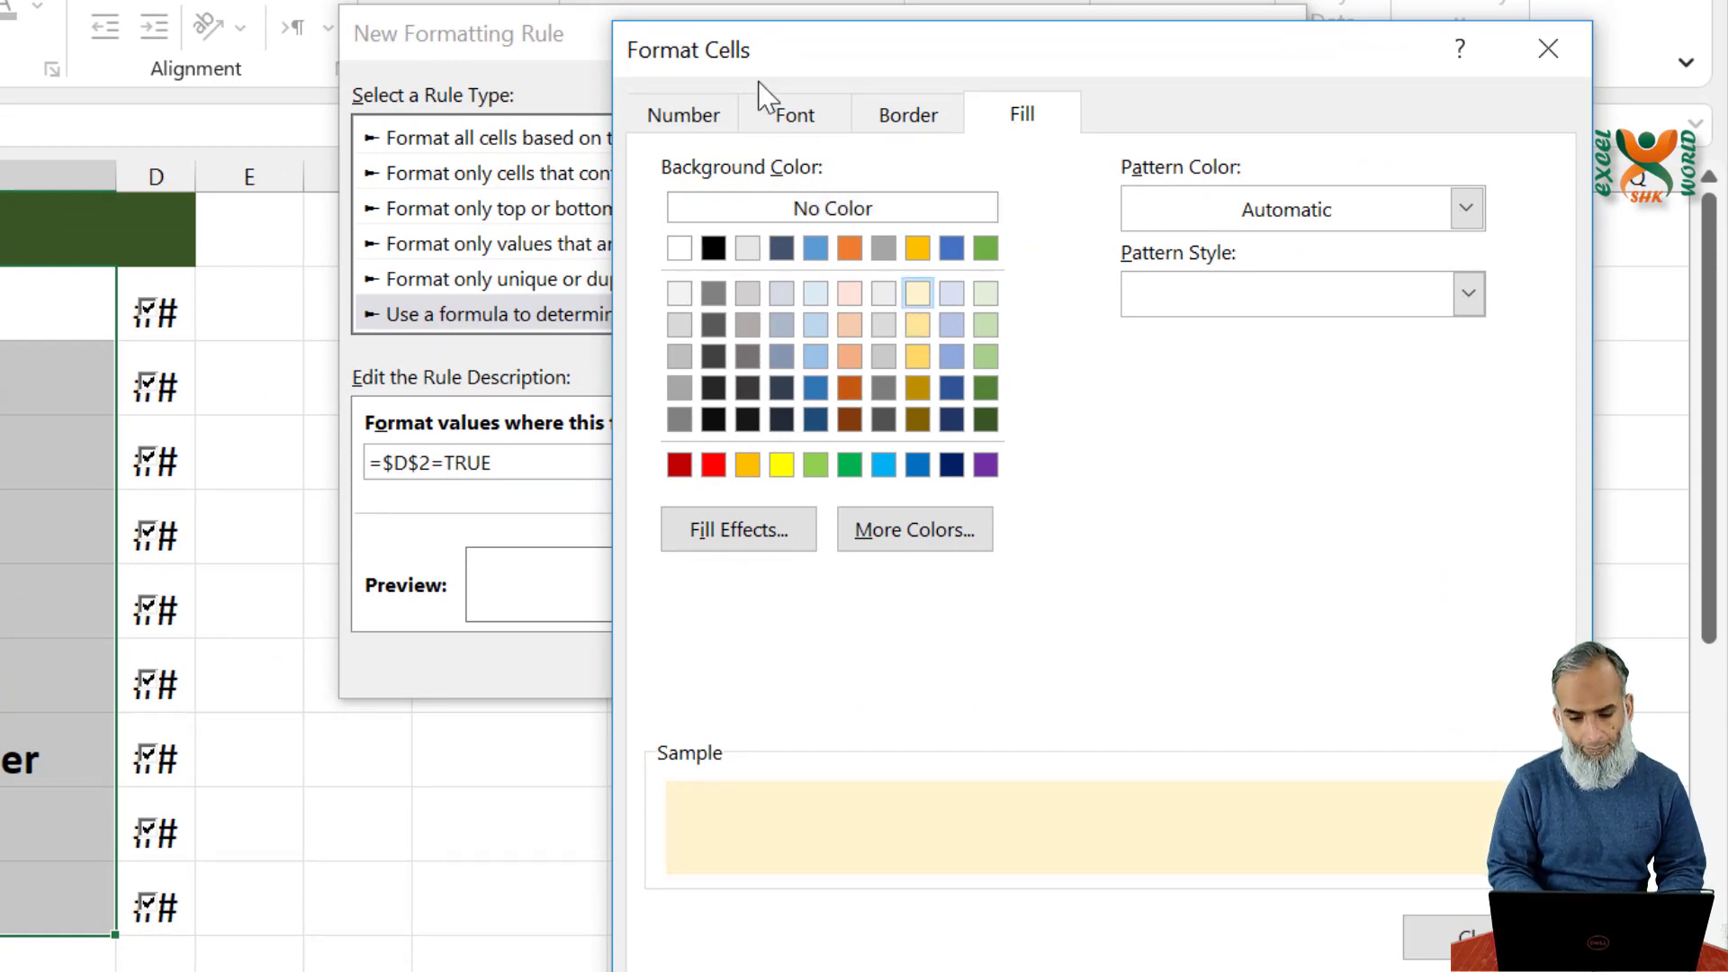
{"action": "left_click", "coordinate": [793, 117]}
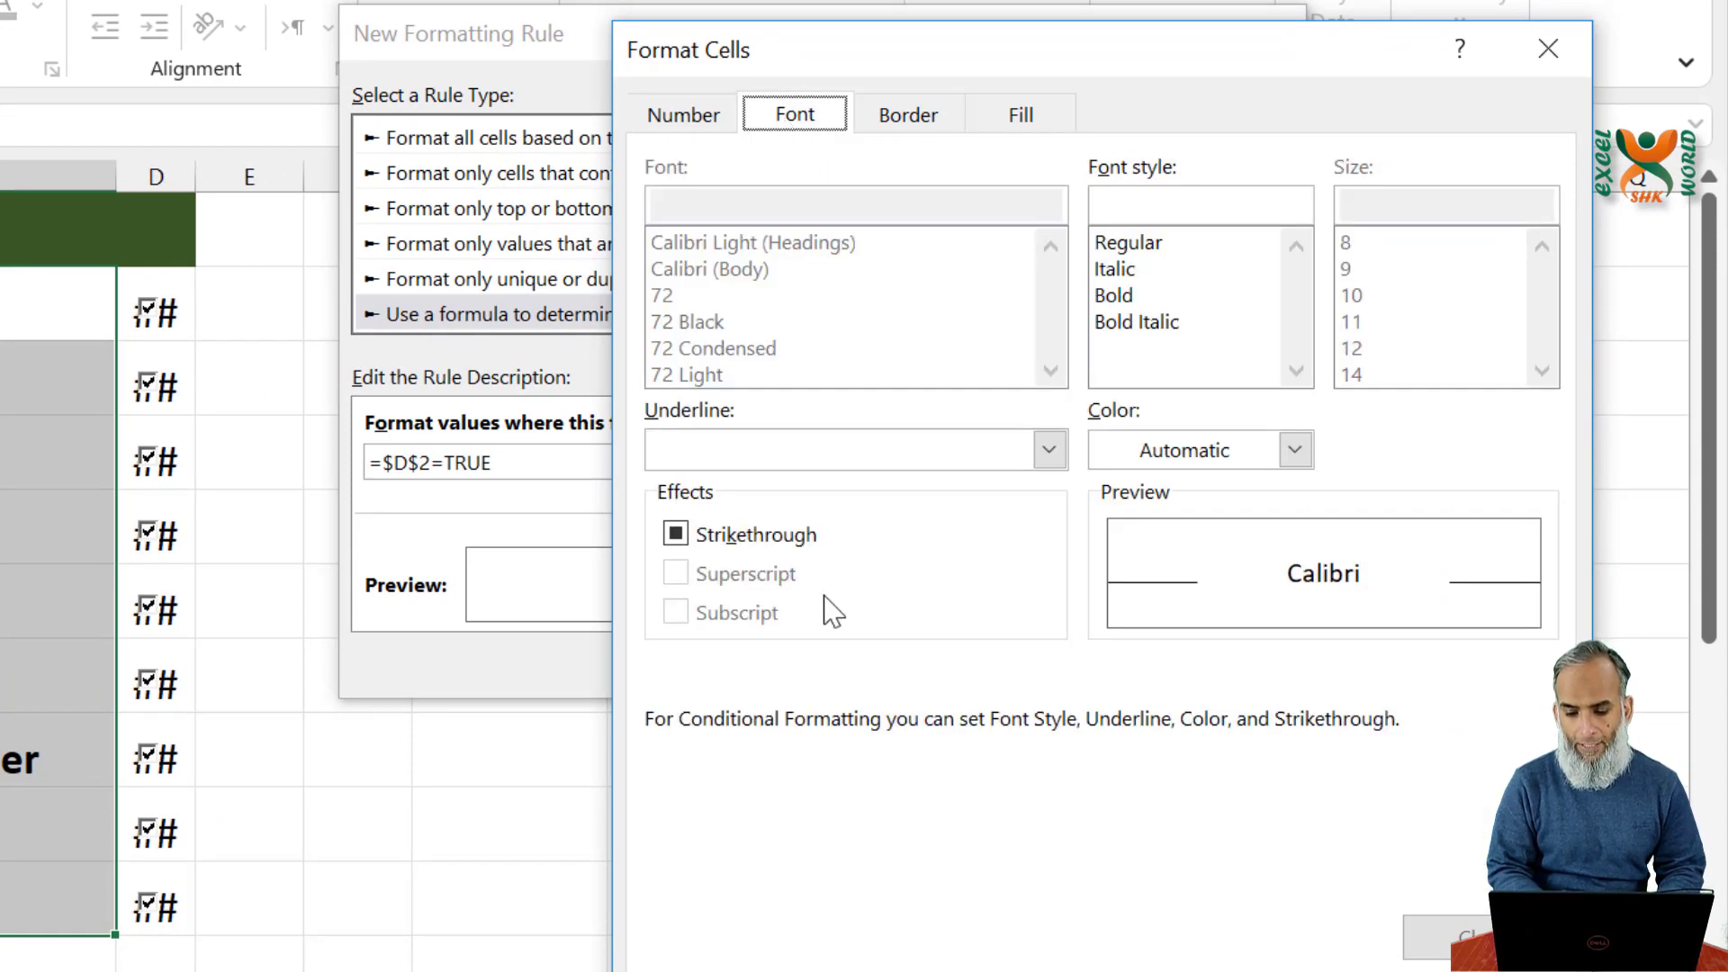
{"action": "left_click", "coordinate": [676, 534]}
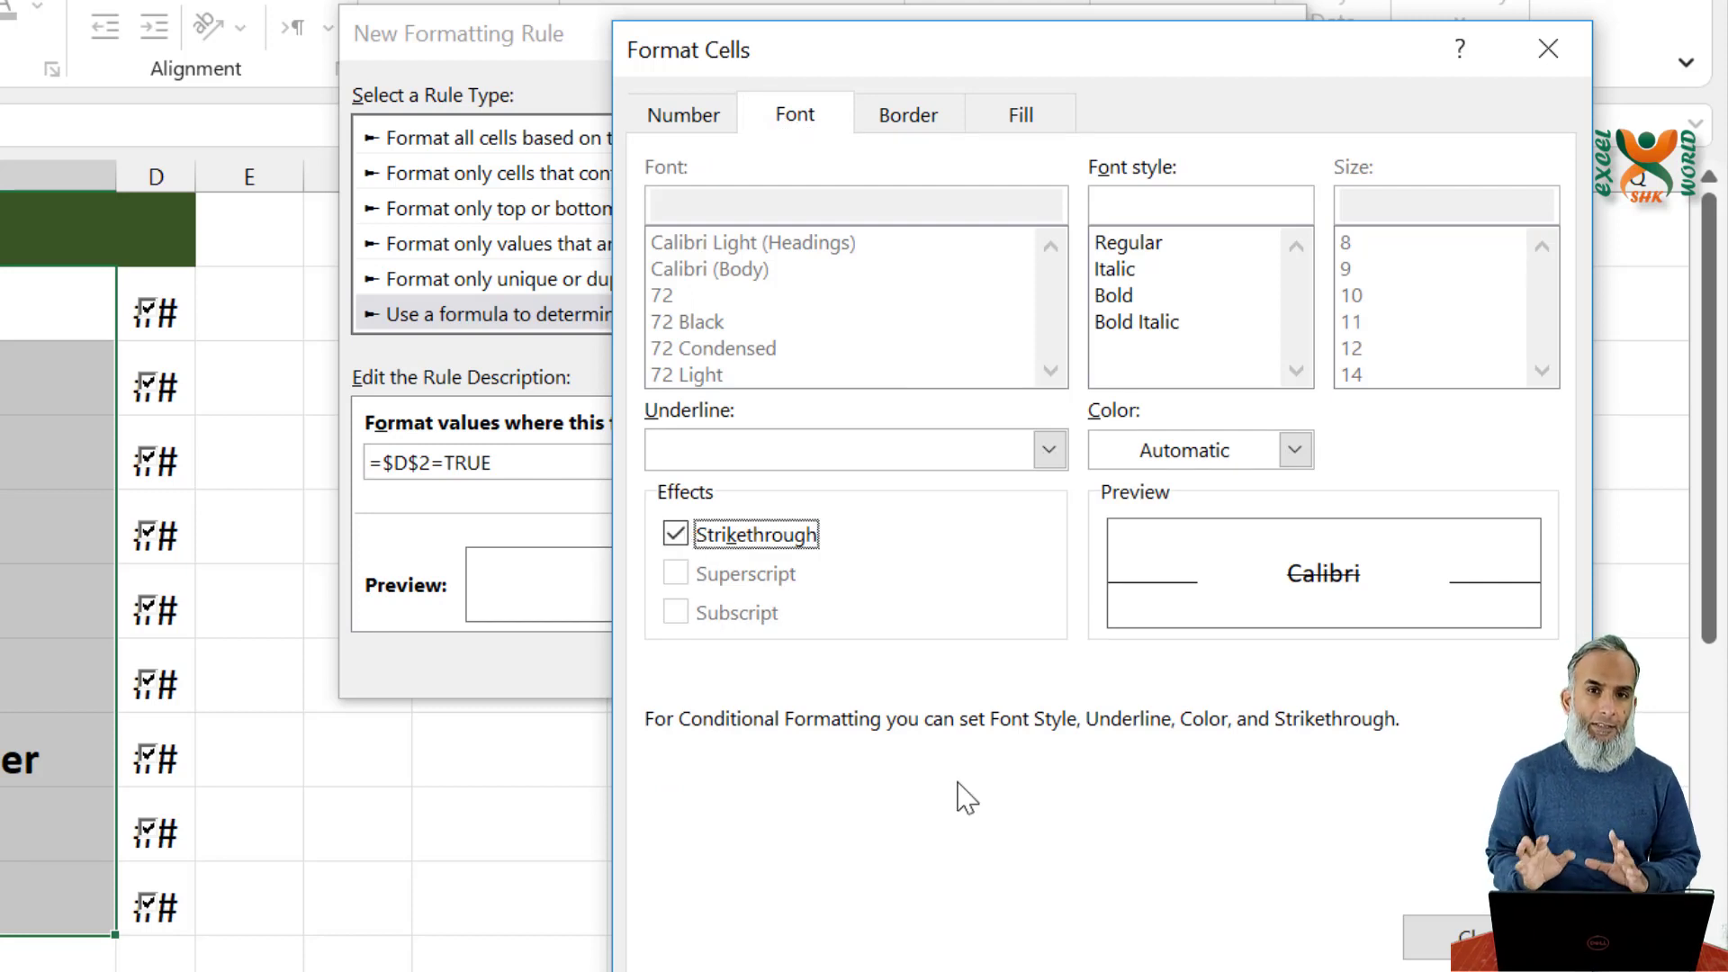
{"action": "key", "text": "Return"}
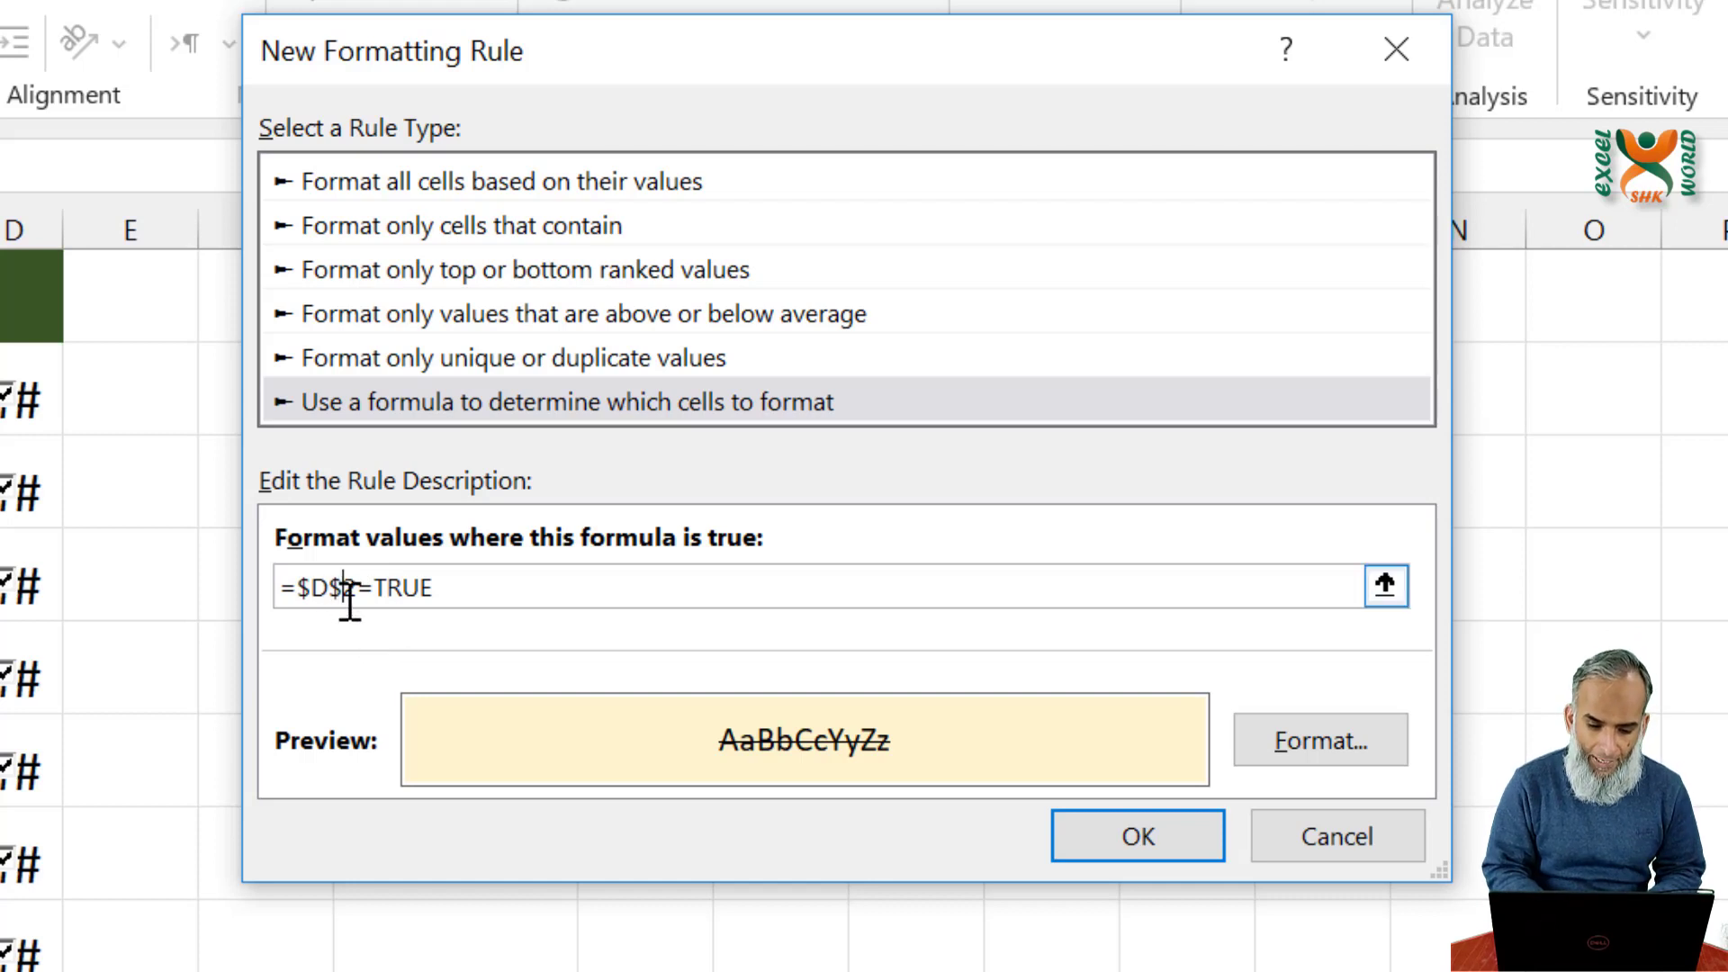
{"action": "key", "text": "BackSpace"}
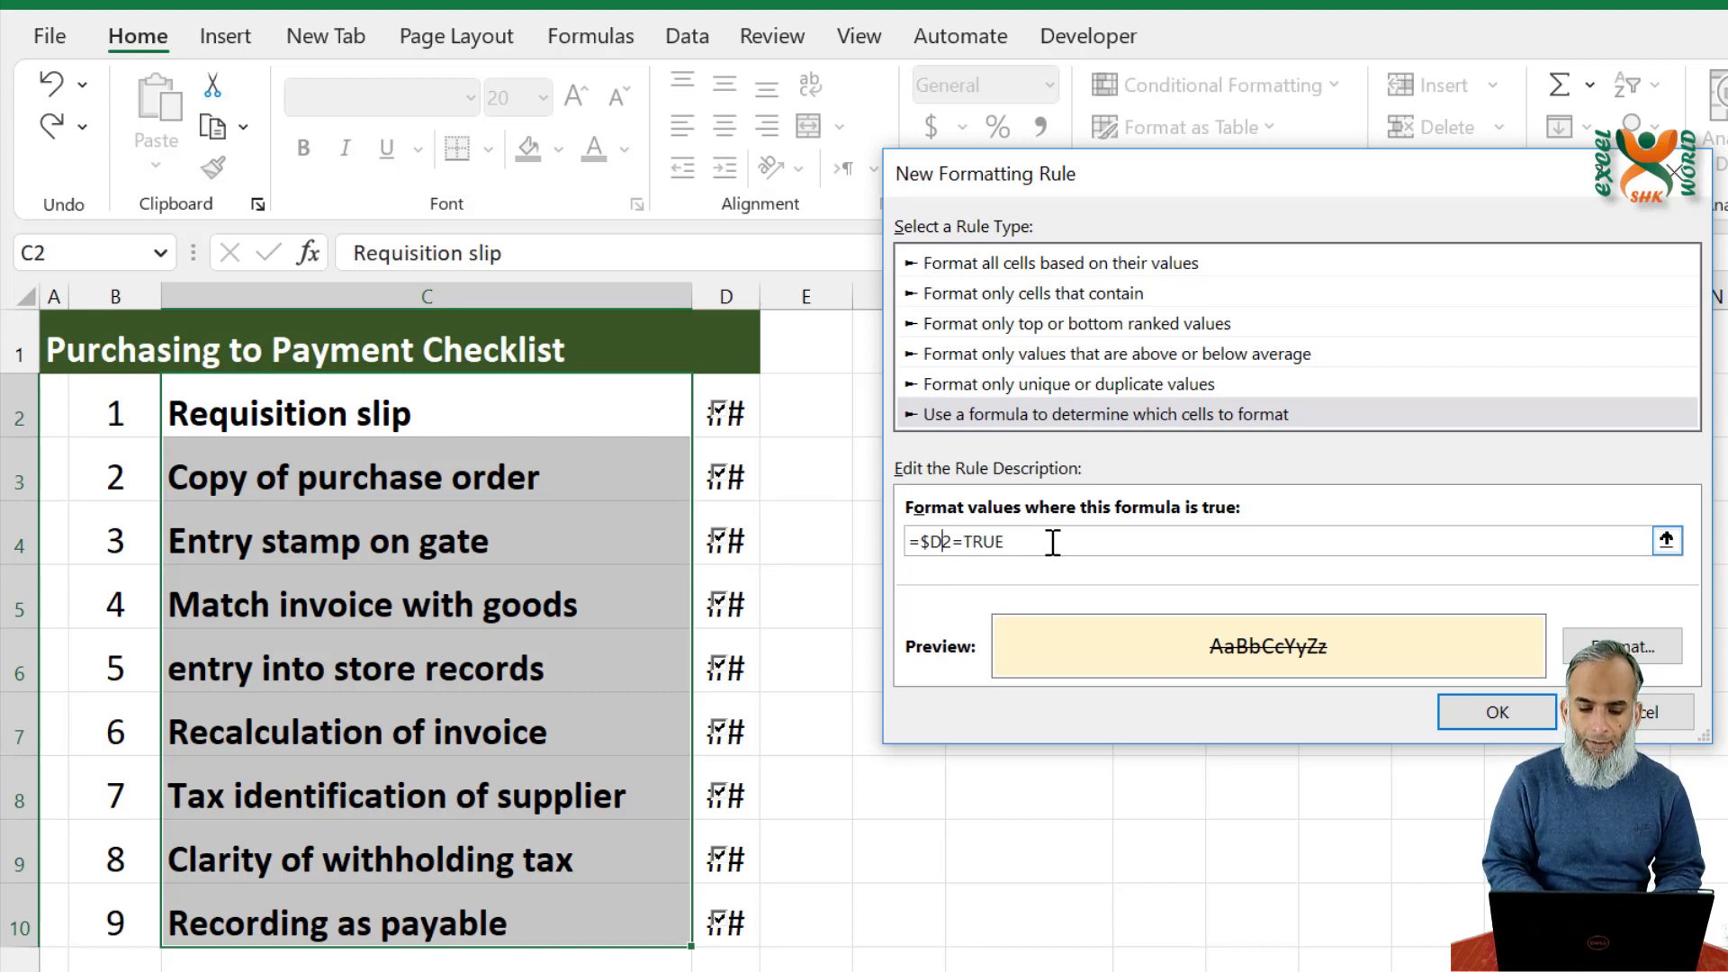
{"action": "left_click", "coordinate": [1497, 713]}
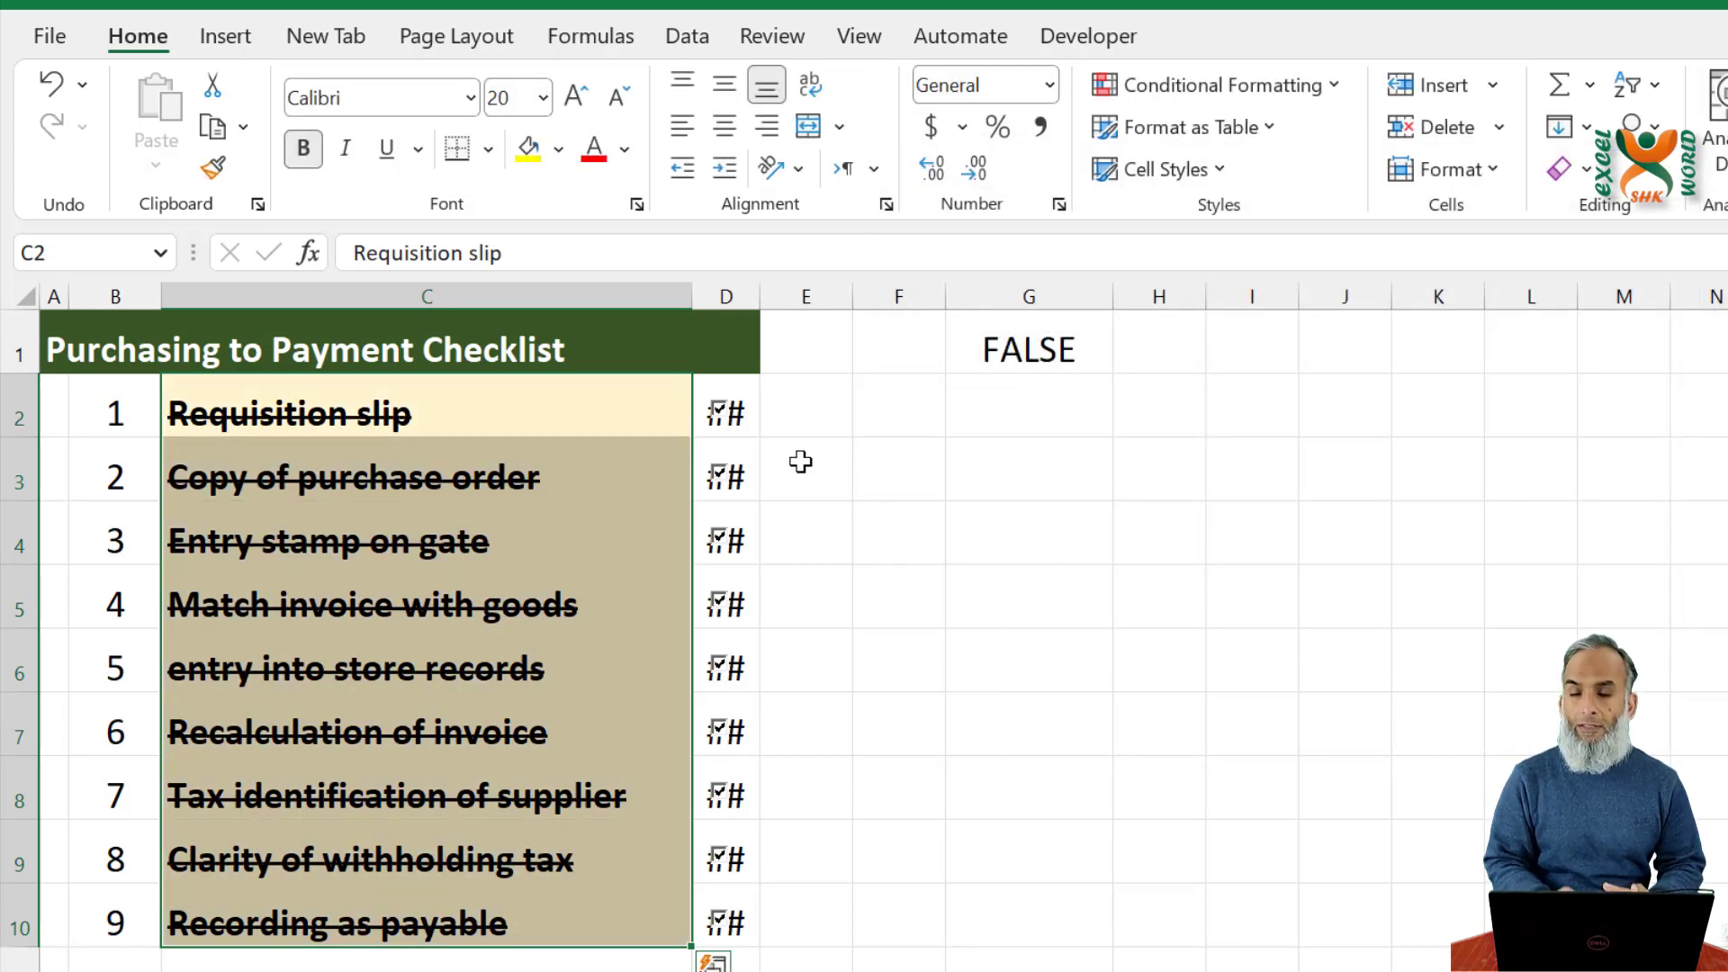
Step: Test the formatting rule by toggling the copied check boxes, leaving them cleared
{"action": "left_click", "coordinate": [721, 489]}
{"action": "left_click", "coordinate": [729, 619]}
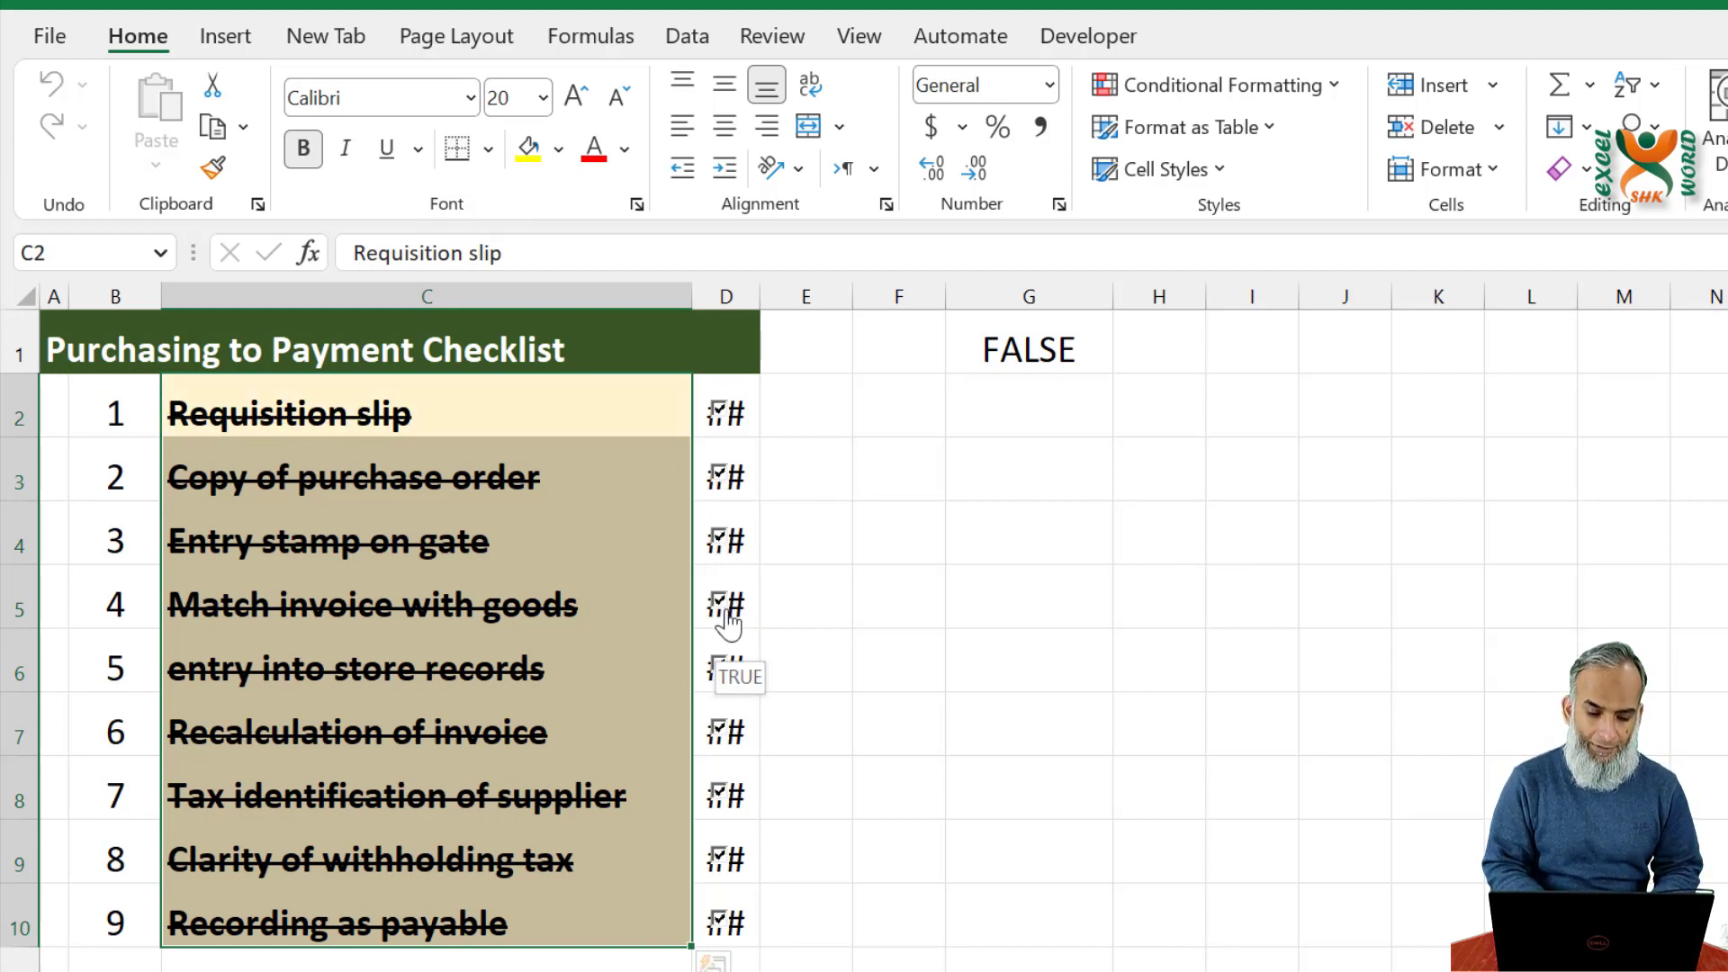
{"action": "left_click", "coordinate": [734, 623]}
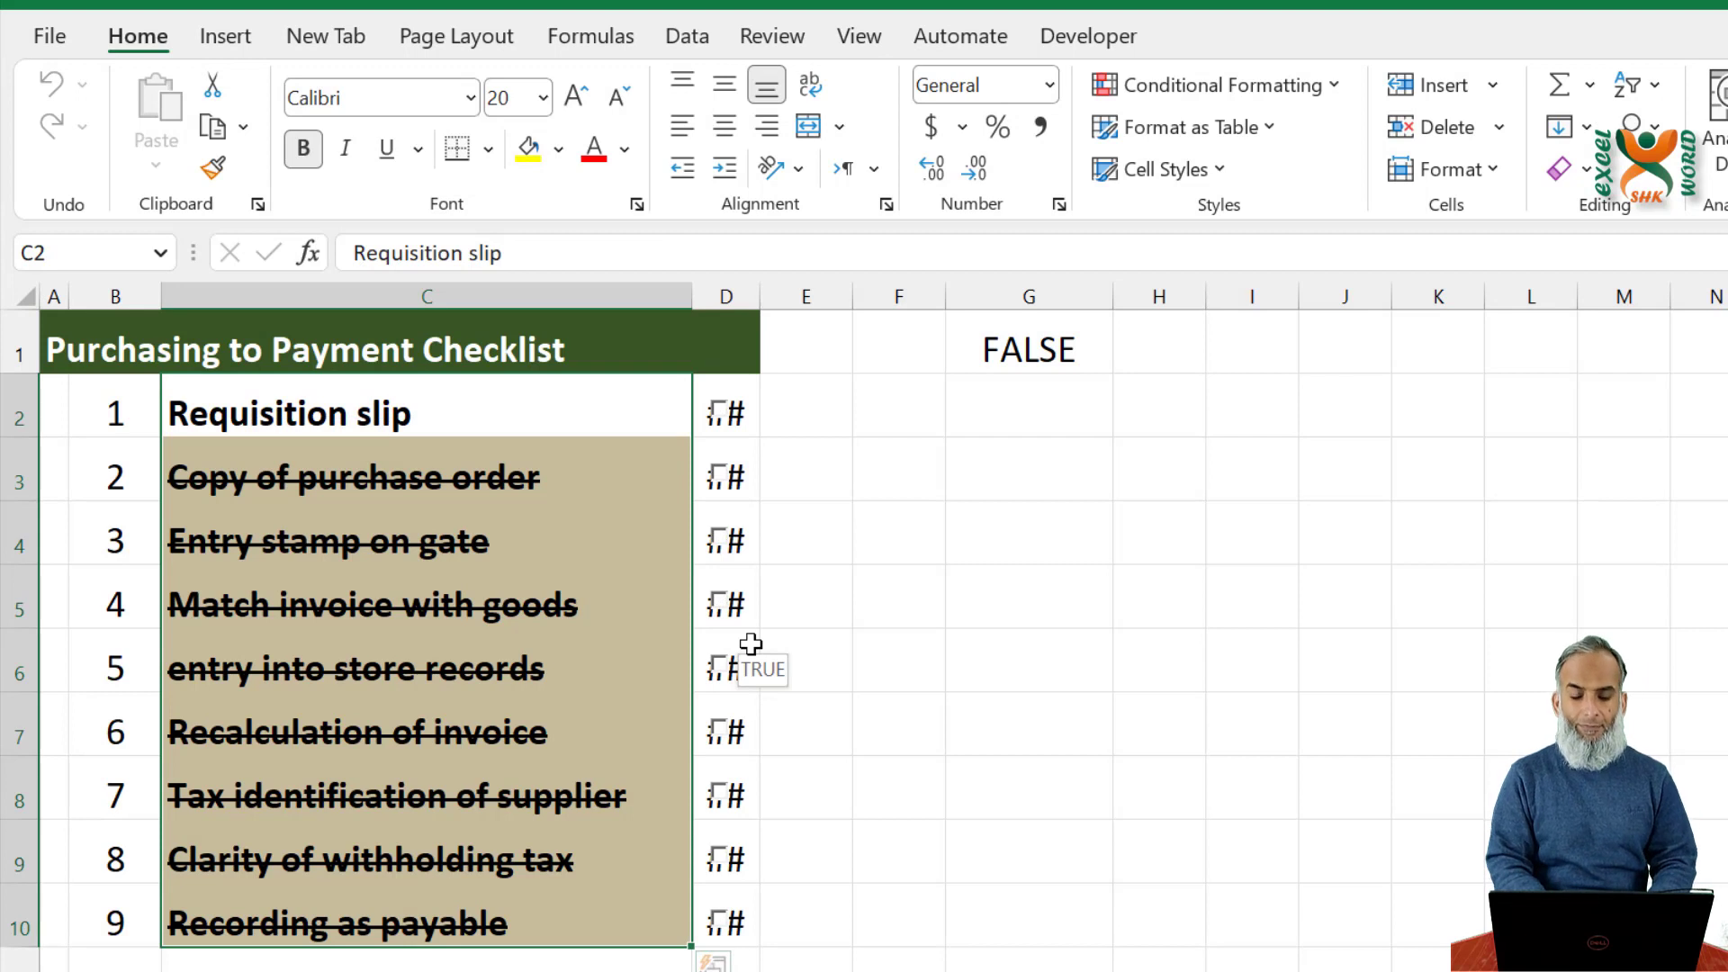
{"action": "left_click", "coordinate": [733, 419]}
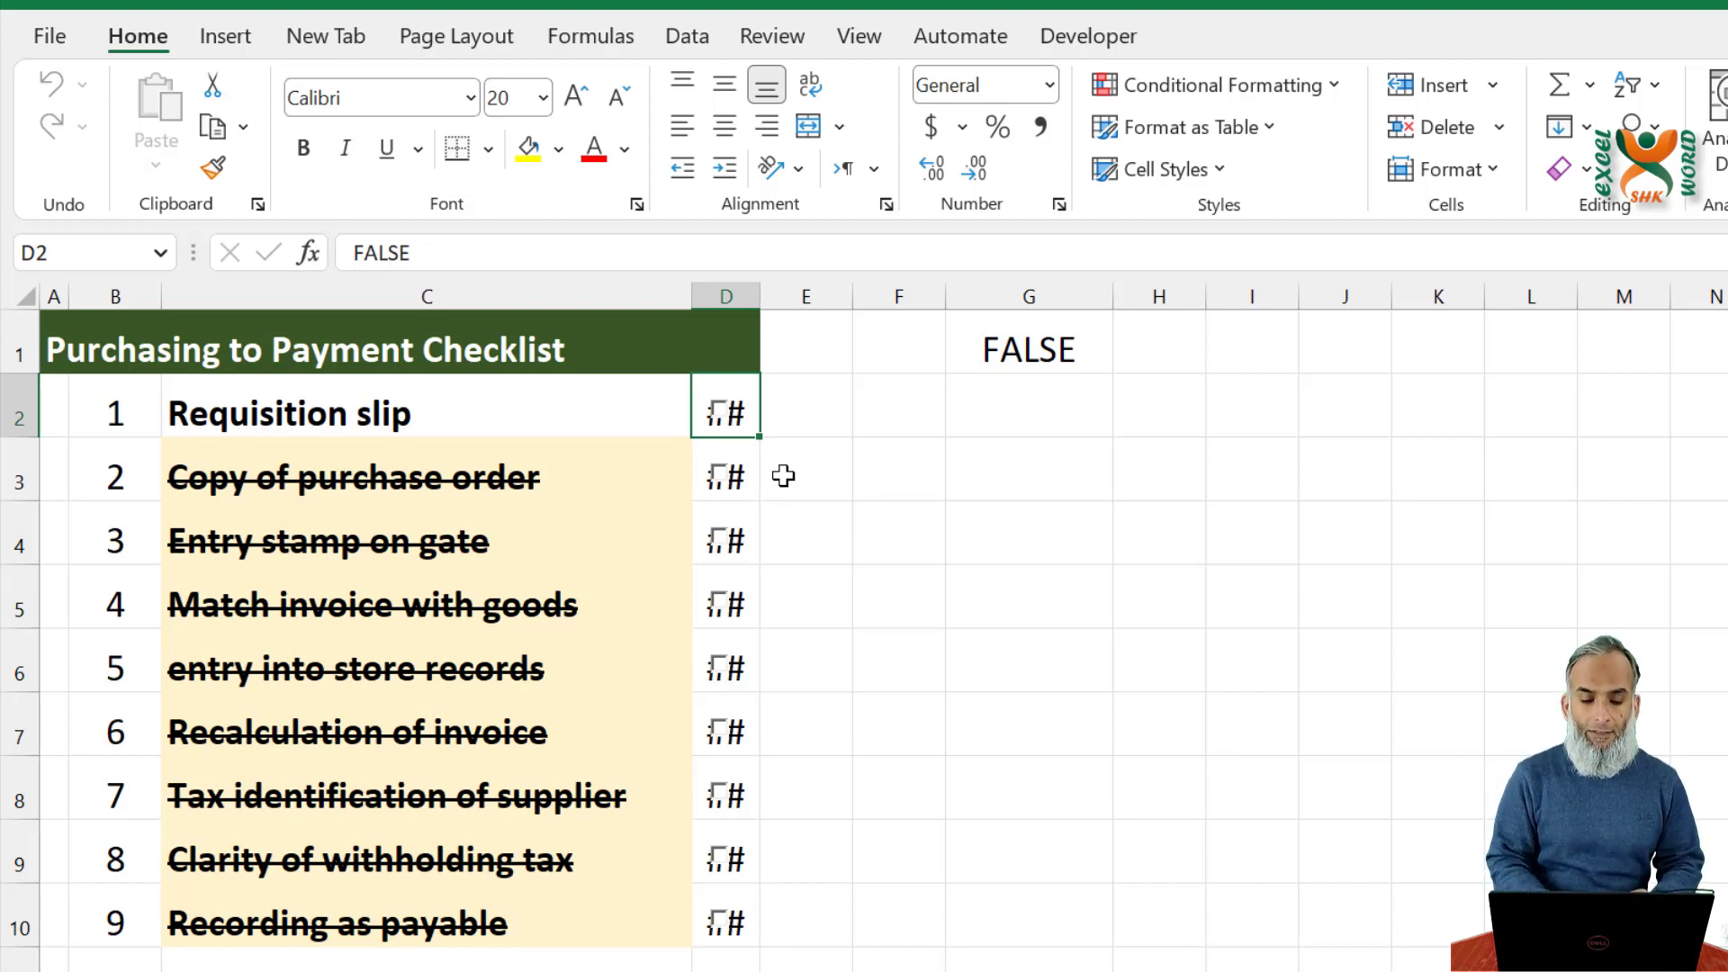
Step: Check the cell link of the Requisition slip check box in its control formatting, without changing it
{"action": "right_click", "coordinate": [731, 426]}
{"action": "left_click", "coordinate": [868, 801]}
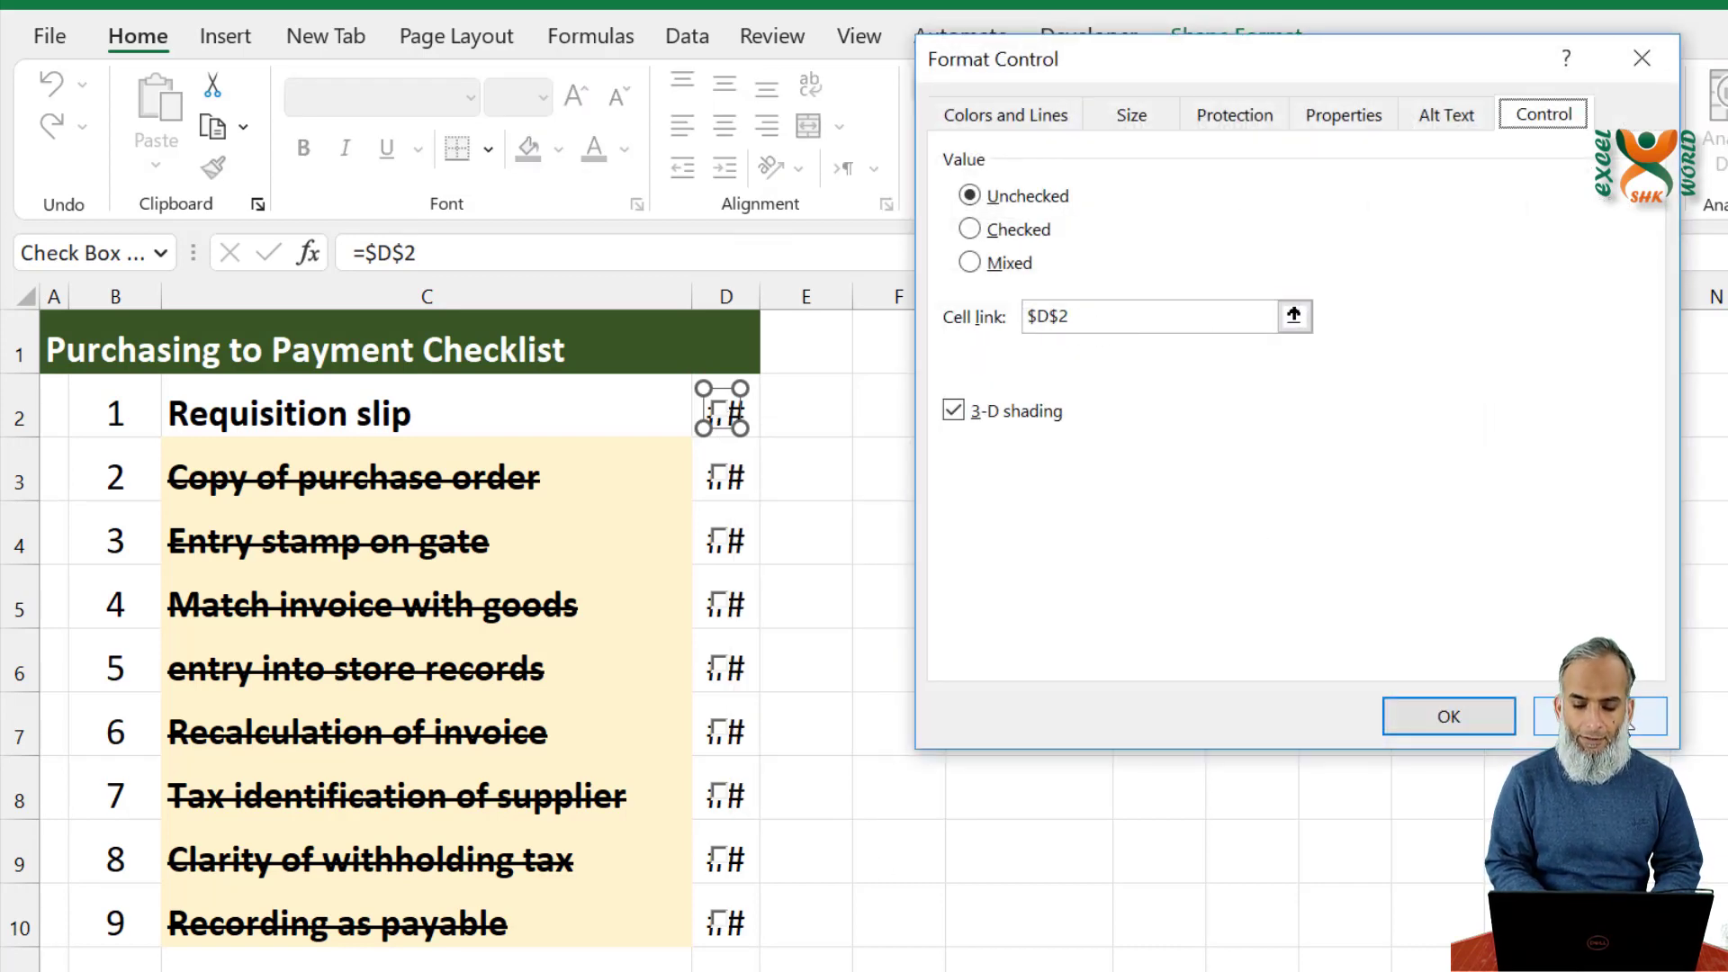
{"action": "left_click", "coordinate": [1601, 716]}
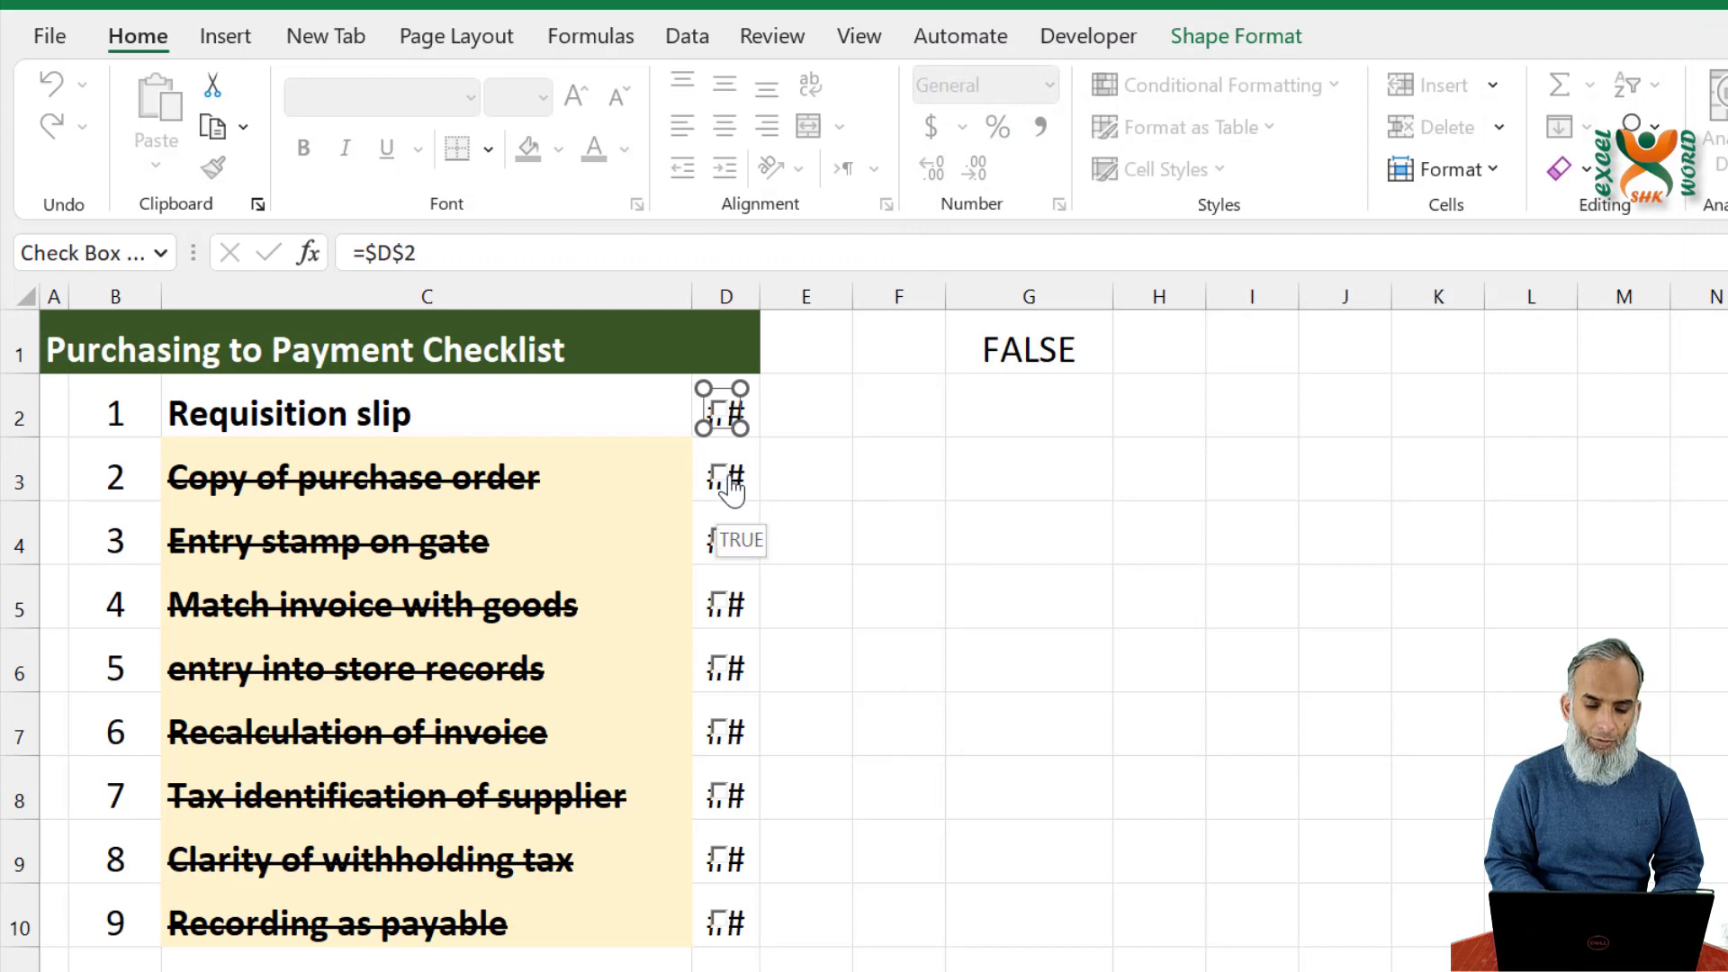
Step: Set the cell link of the check box beside Copy of purchase order to $D$3
{"action": "right_click", "coordinate": [727, 479]}
{"action": "left_click", "coordinate": [862, 851]}
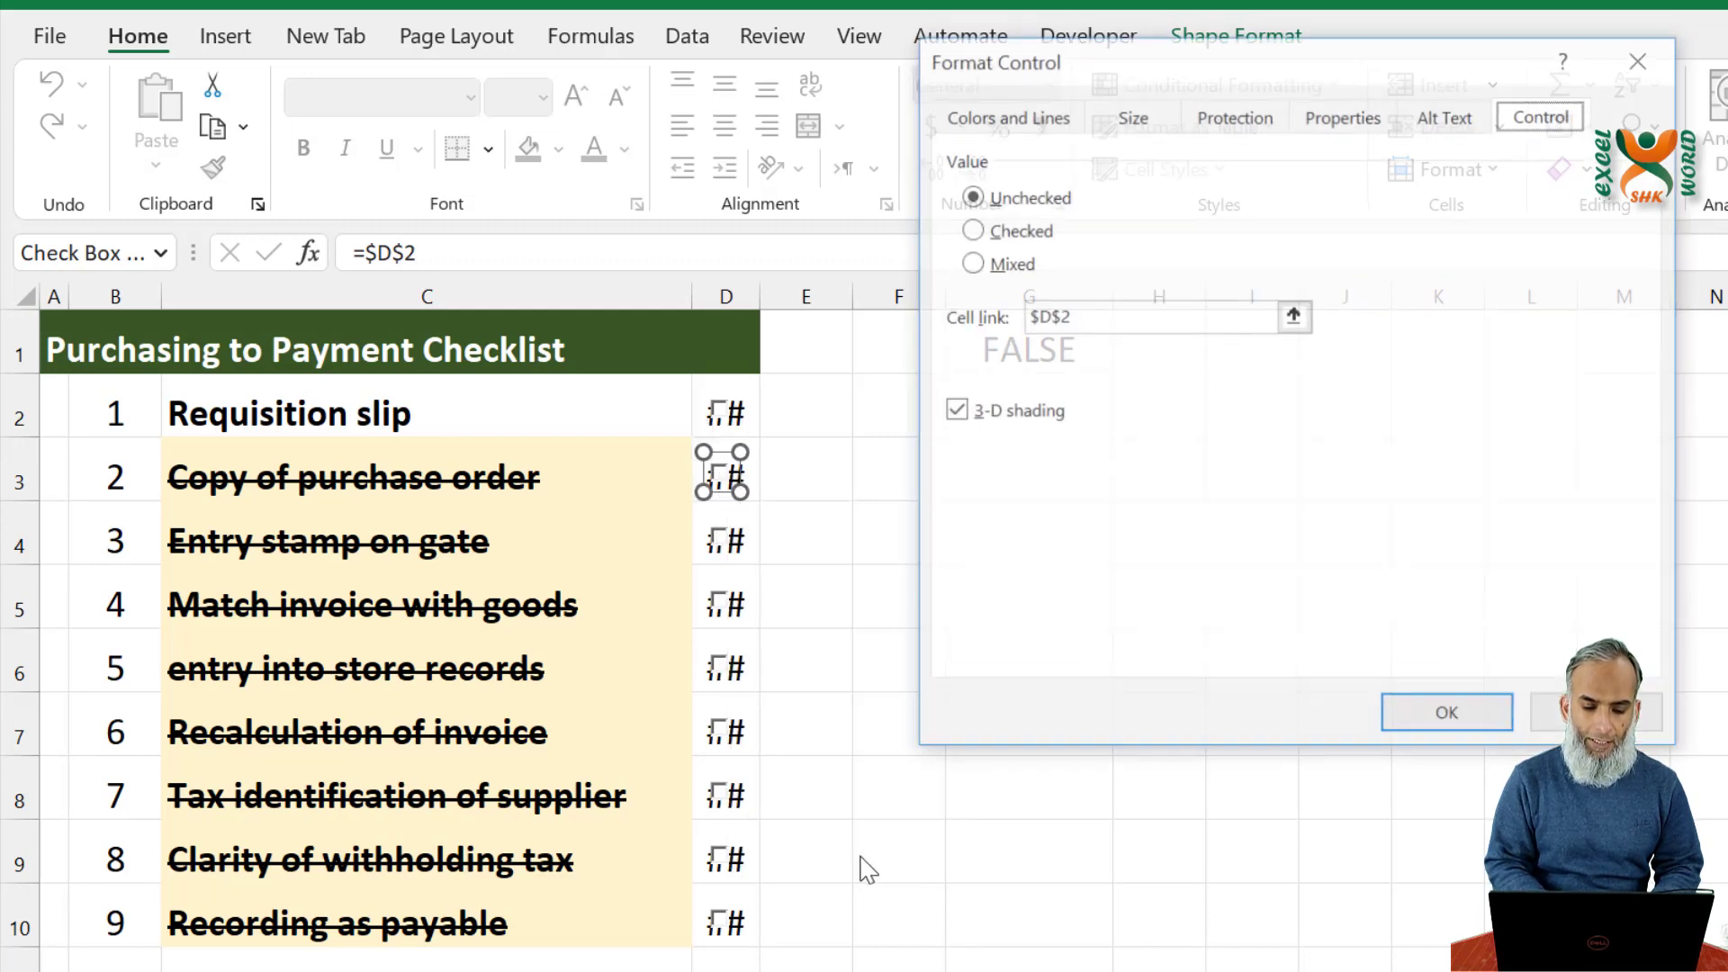
{"action": "left_click", "coordinate": [1094, 320]}
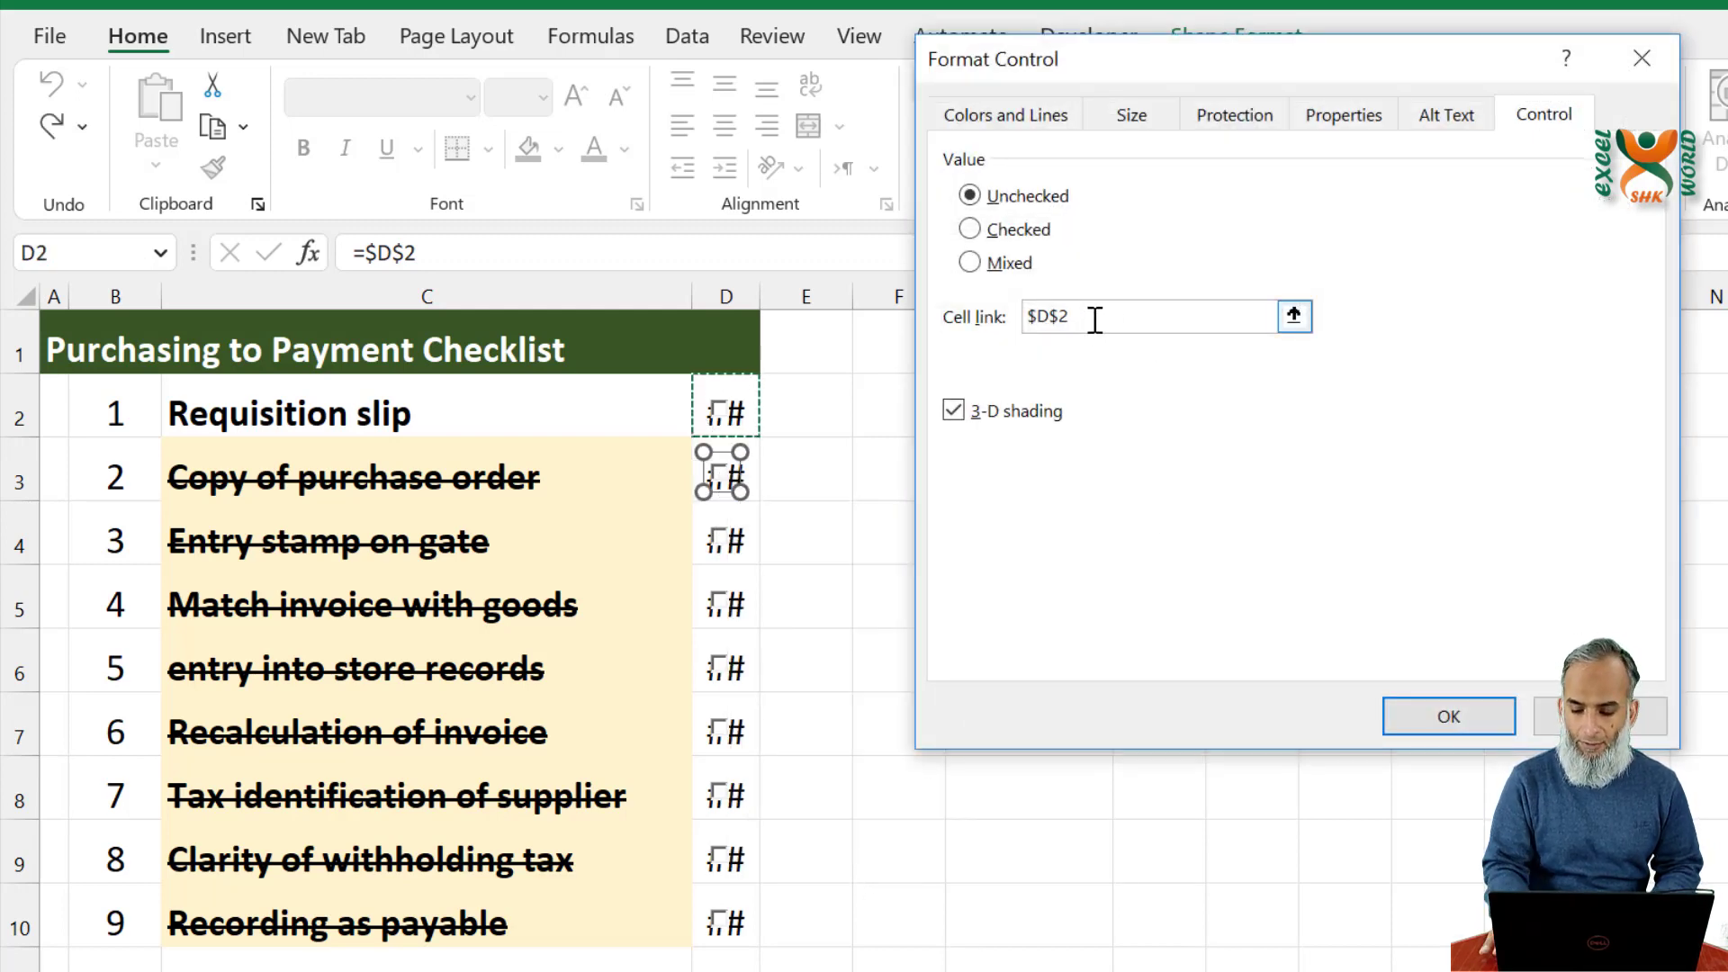
{"action": "key", "text": "BackSpace"}
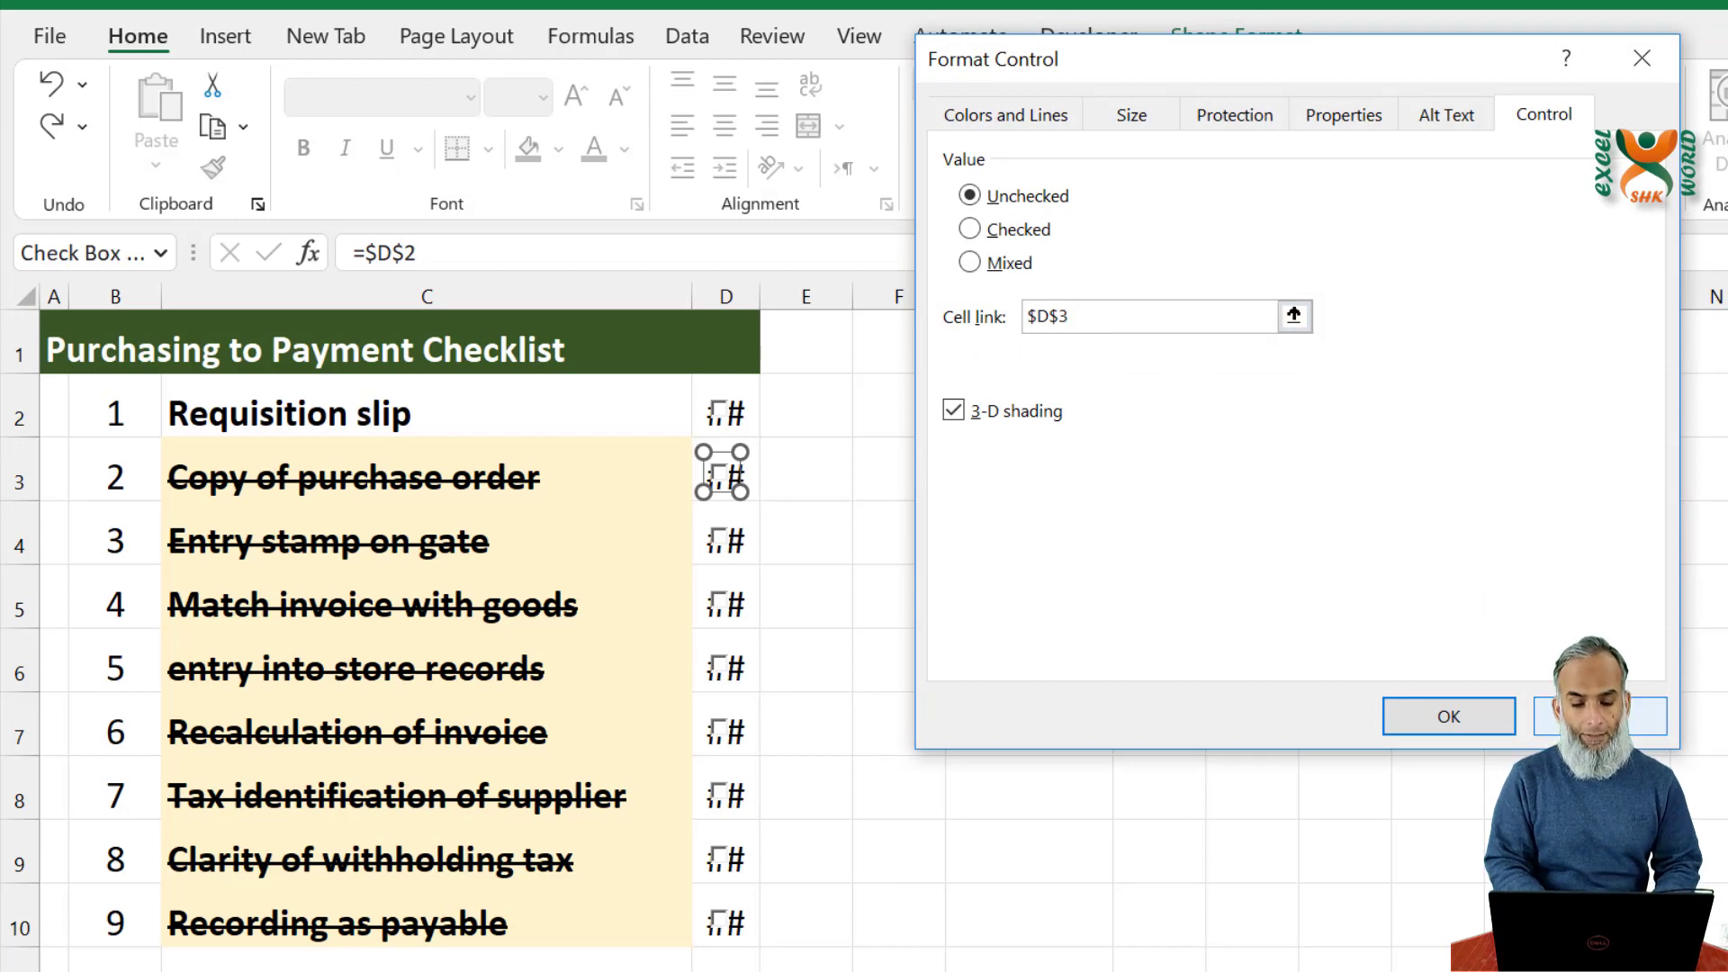
{"action": "left_click", "coordinate": [1448, 717]}
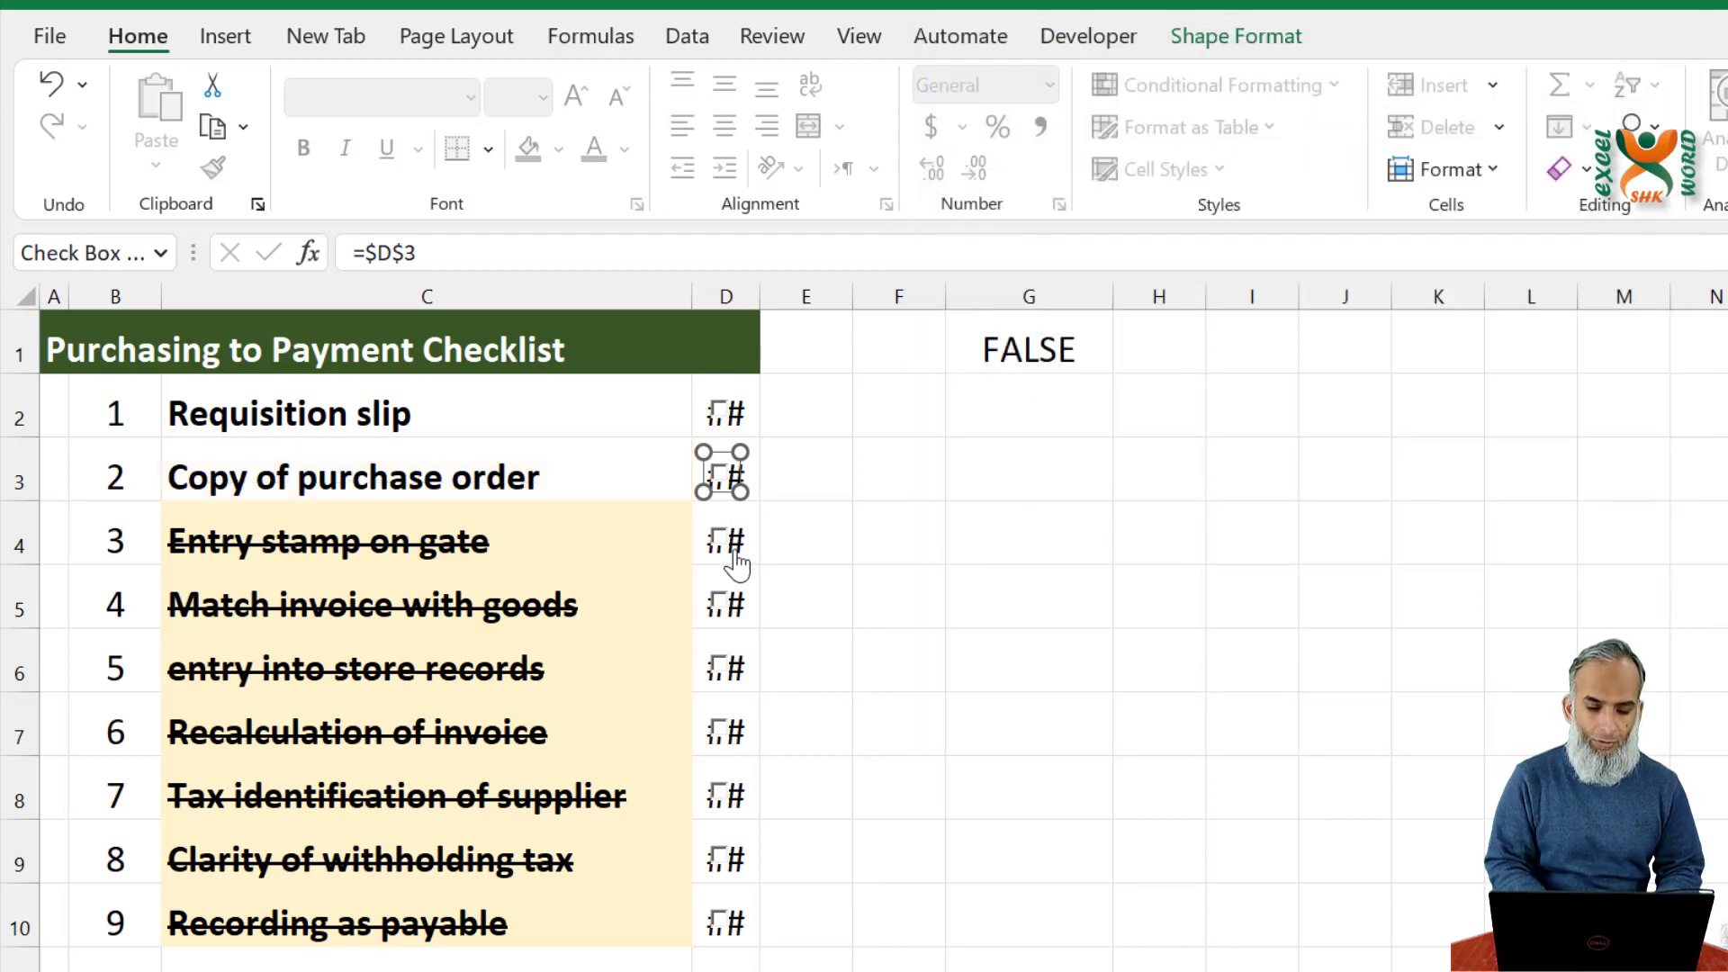
Step: Link each remaining check box in D4 to D10 to its own cell, and tick the Requisition slip box to test the formatting
{"action": "right_click", "coordinate": [736, 553]}
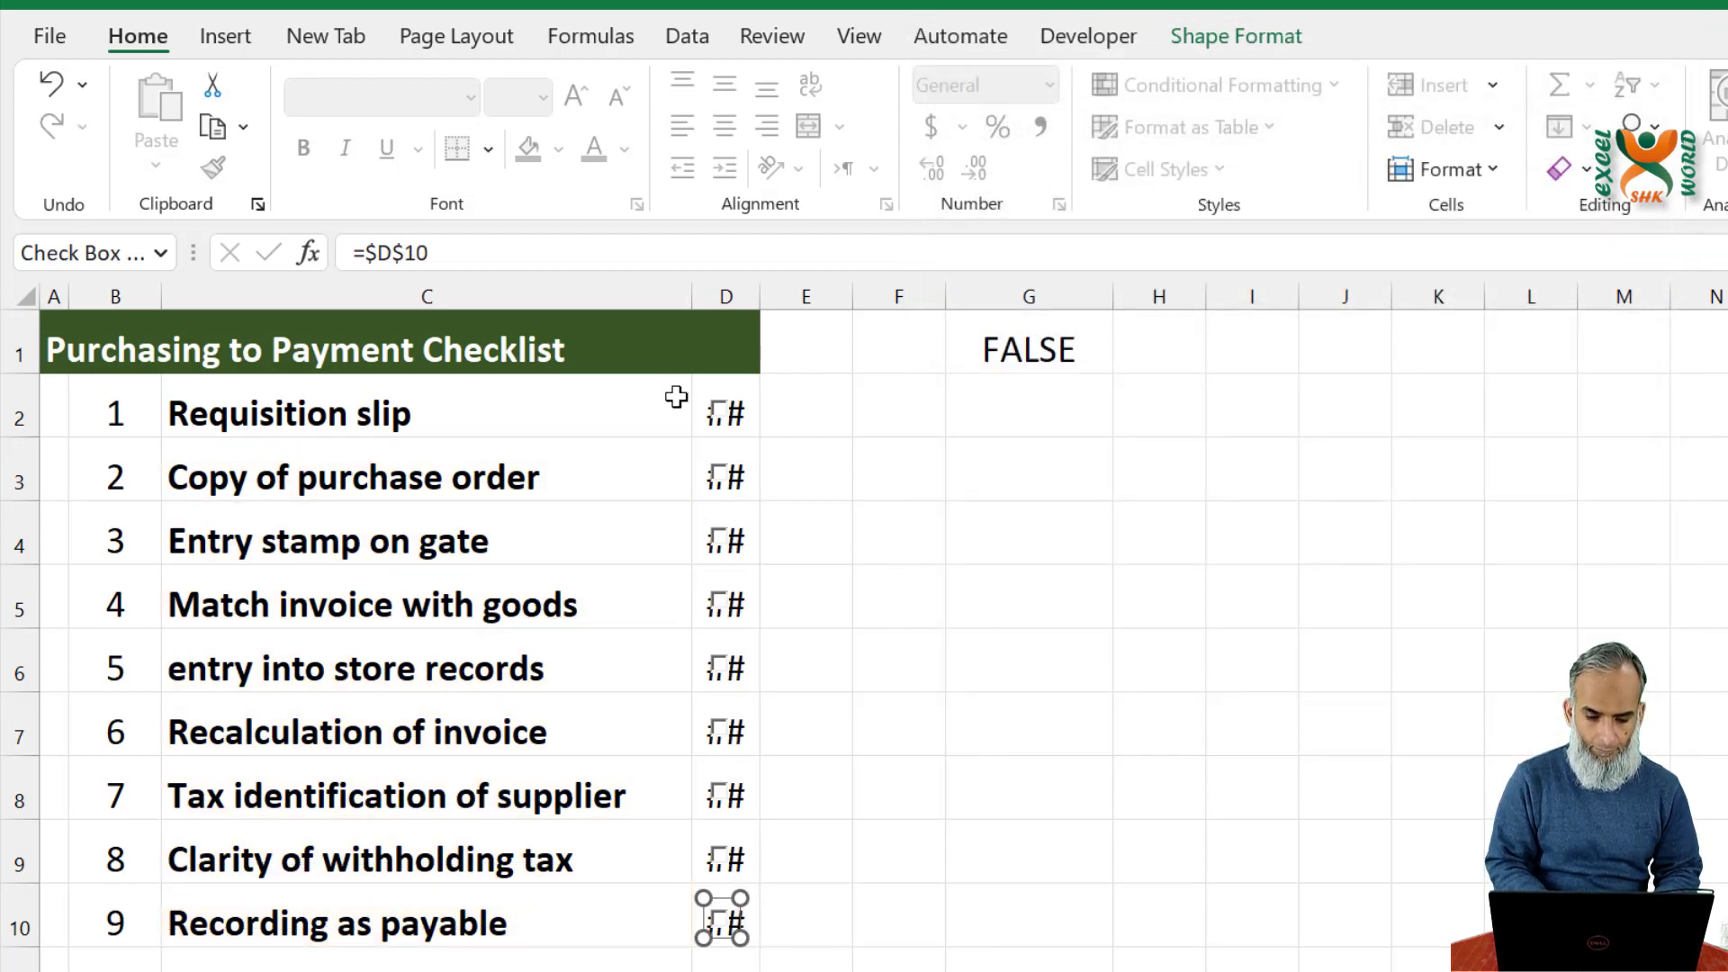
{"action": "left_click", "coordinate": [875, 517]}
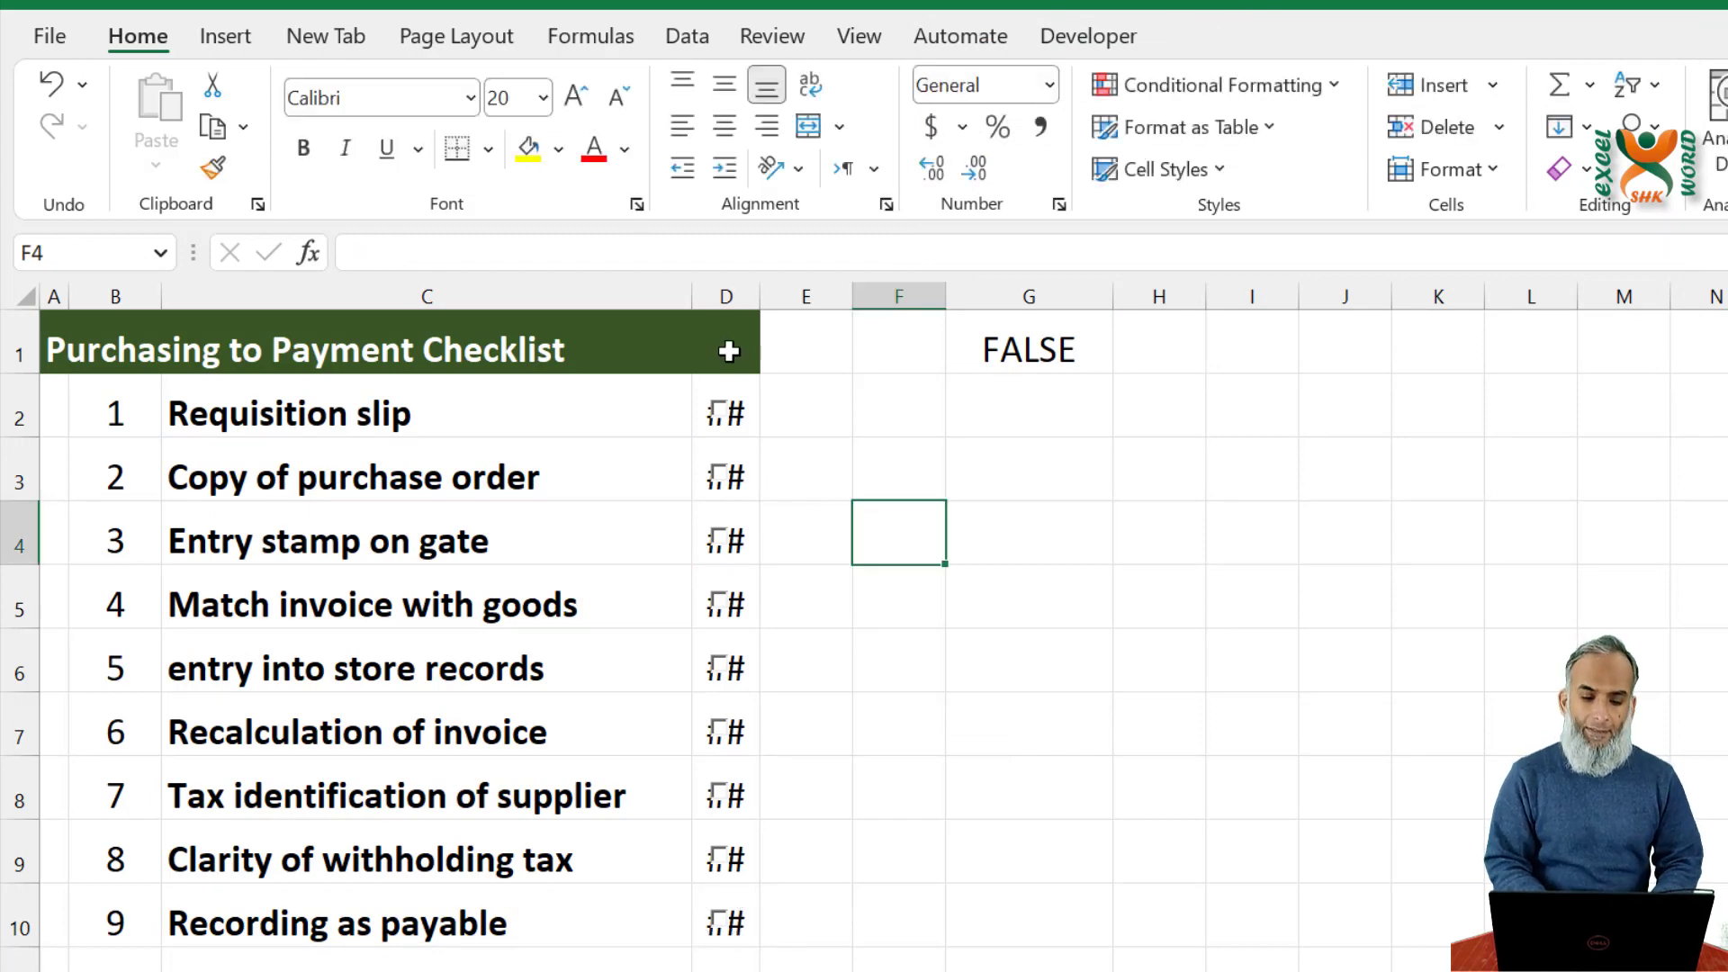
{"action": "left_click", "coordinate": [720, 427]}
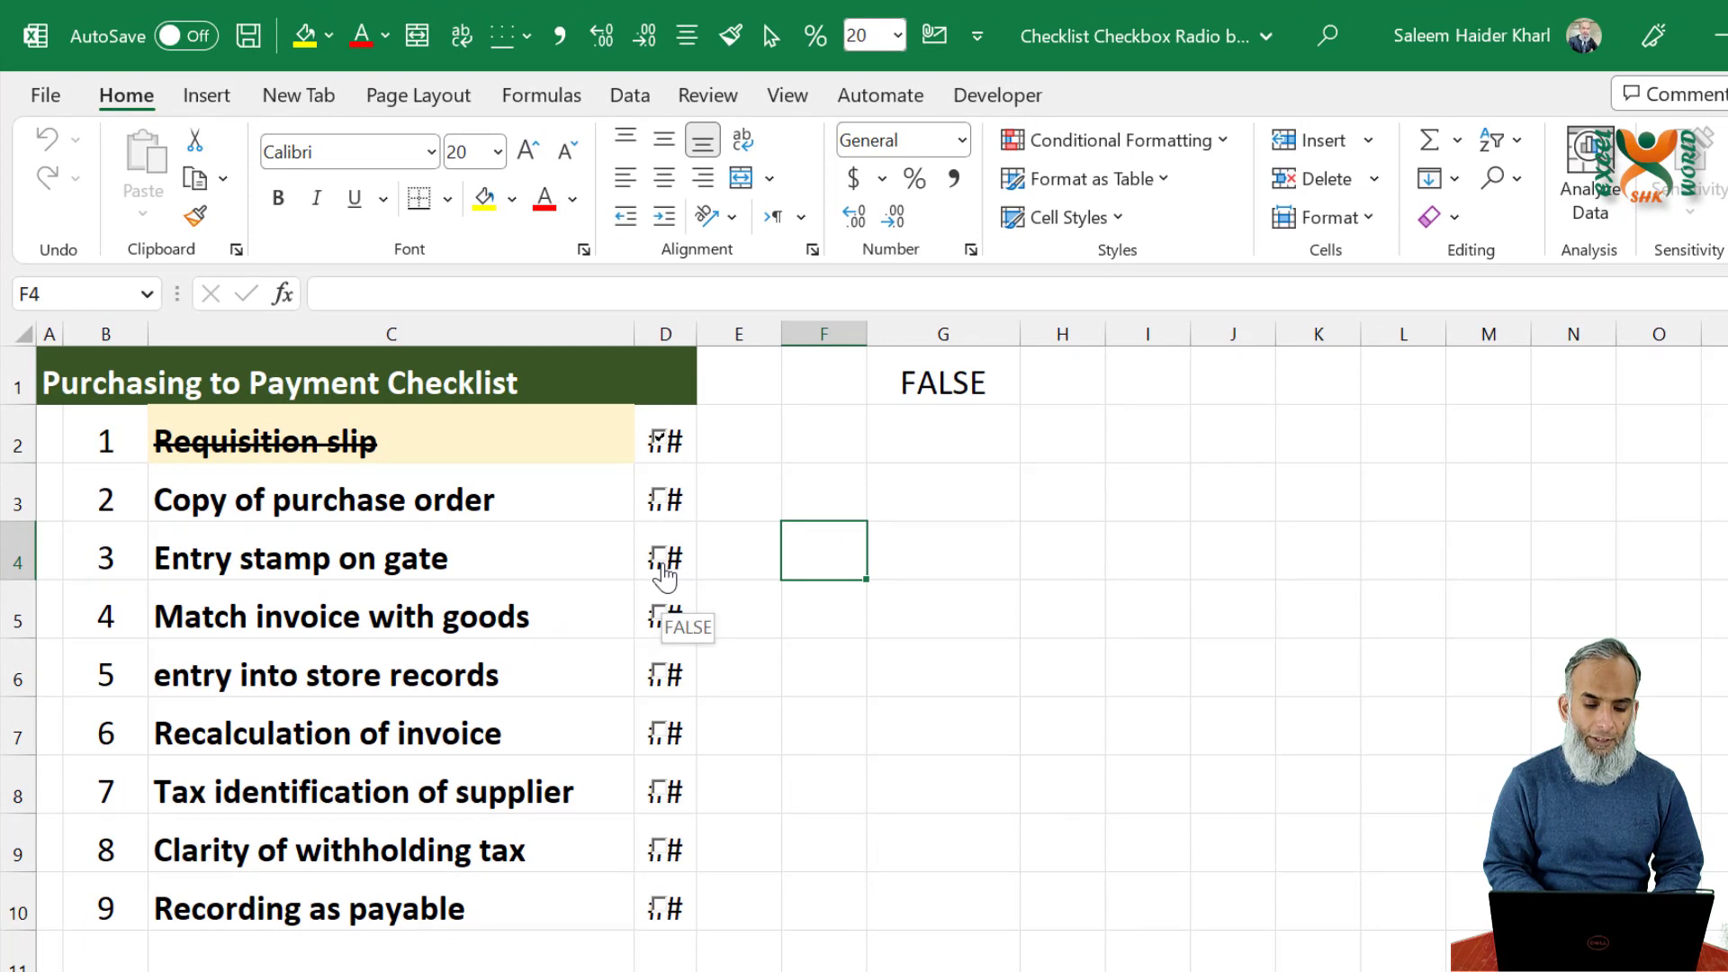
Step: Tick the check boxes for Entry stamp on gate and Recalculation of invoice to test their formatting
{"action": "left_click", "coordinate": [662, 567]}
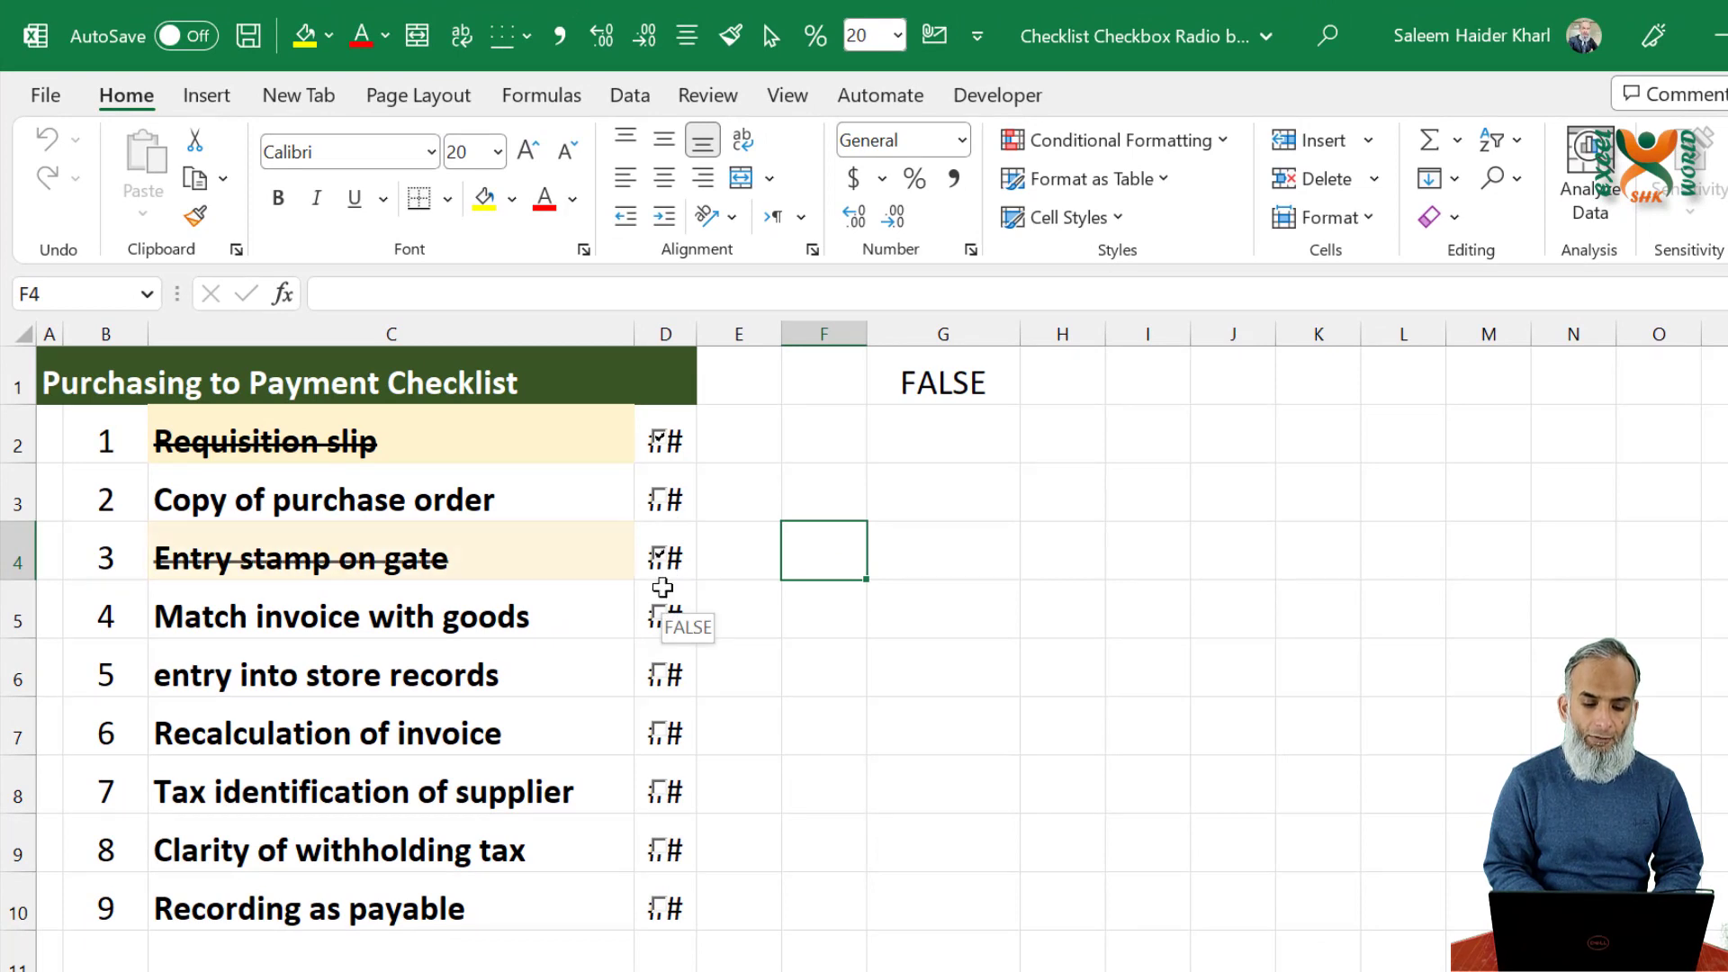
{"action": "left_click", "coordinate": [663, 743]}
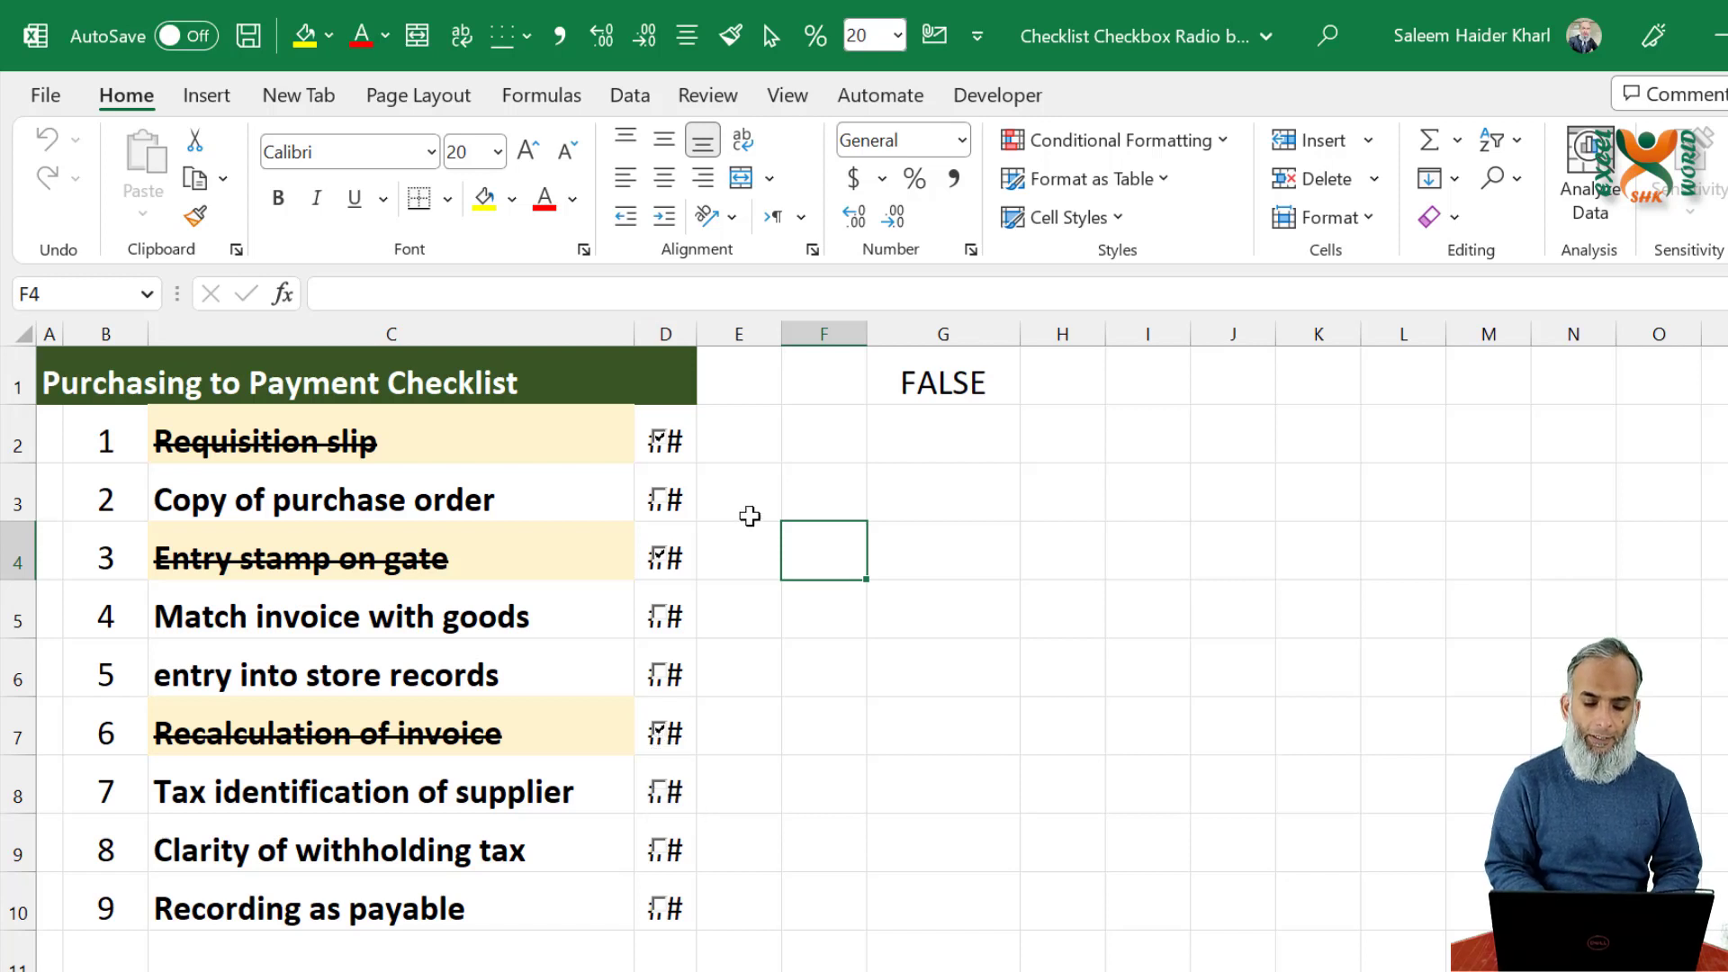
Step: Set the font colour of the linked cells D2:D10 to white to hide the values behind the check boxes
{"action": "left_click", "coordinate": [686, 438]}
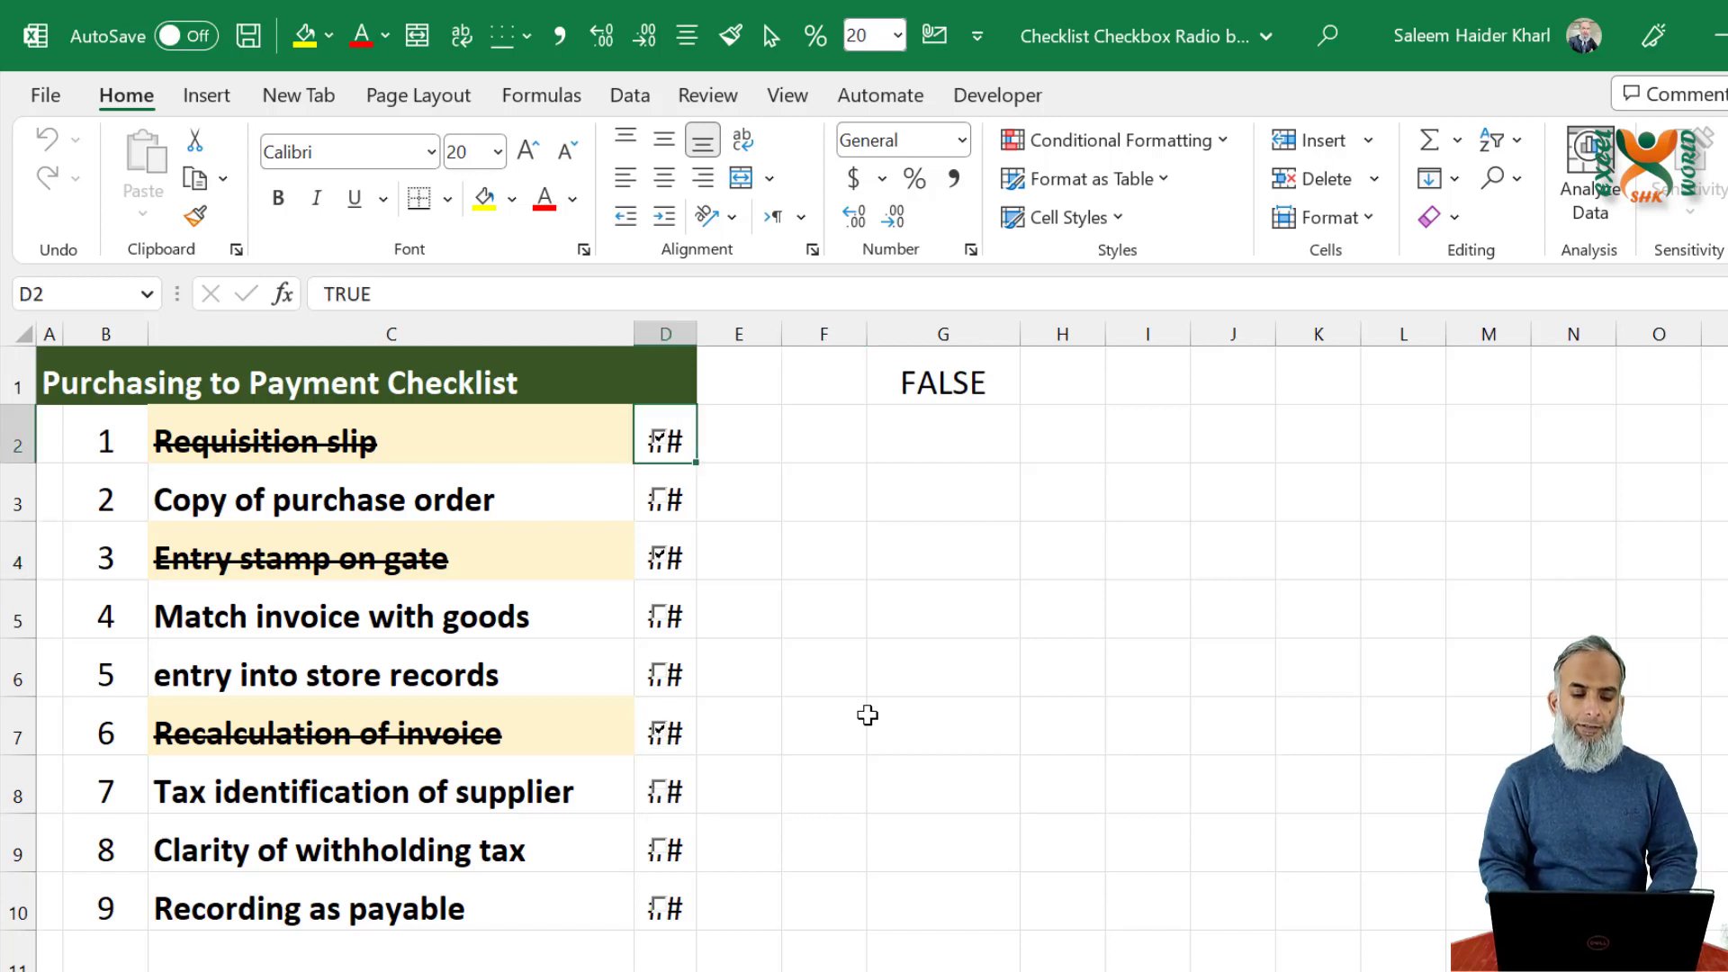
{"action": "key", "text": "shift+Down"}
{"action": "key", "text": "shift+Down"}
{"action": "key", "text": "shift+Down"}
{"action": "key", "text": "shift+Down"}
{"action": "key", "text": "shift+Down"}
{"action": "key", "text": "shift+Down"}
{"action": "key", "text": "shift+Down"}
{"action": "key", "text": "shift+Down"}
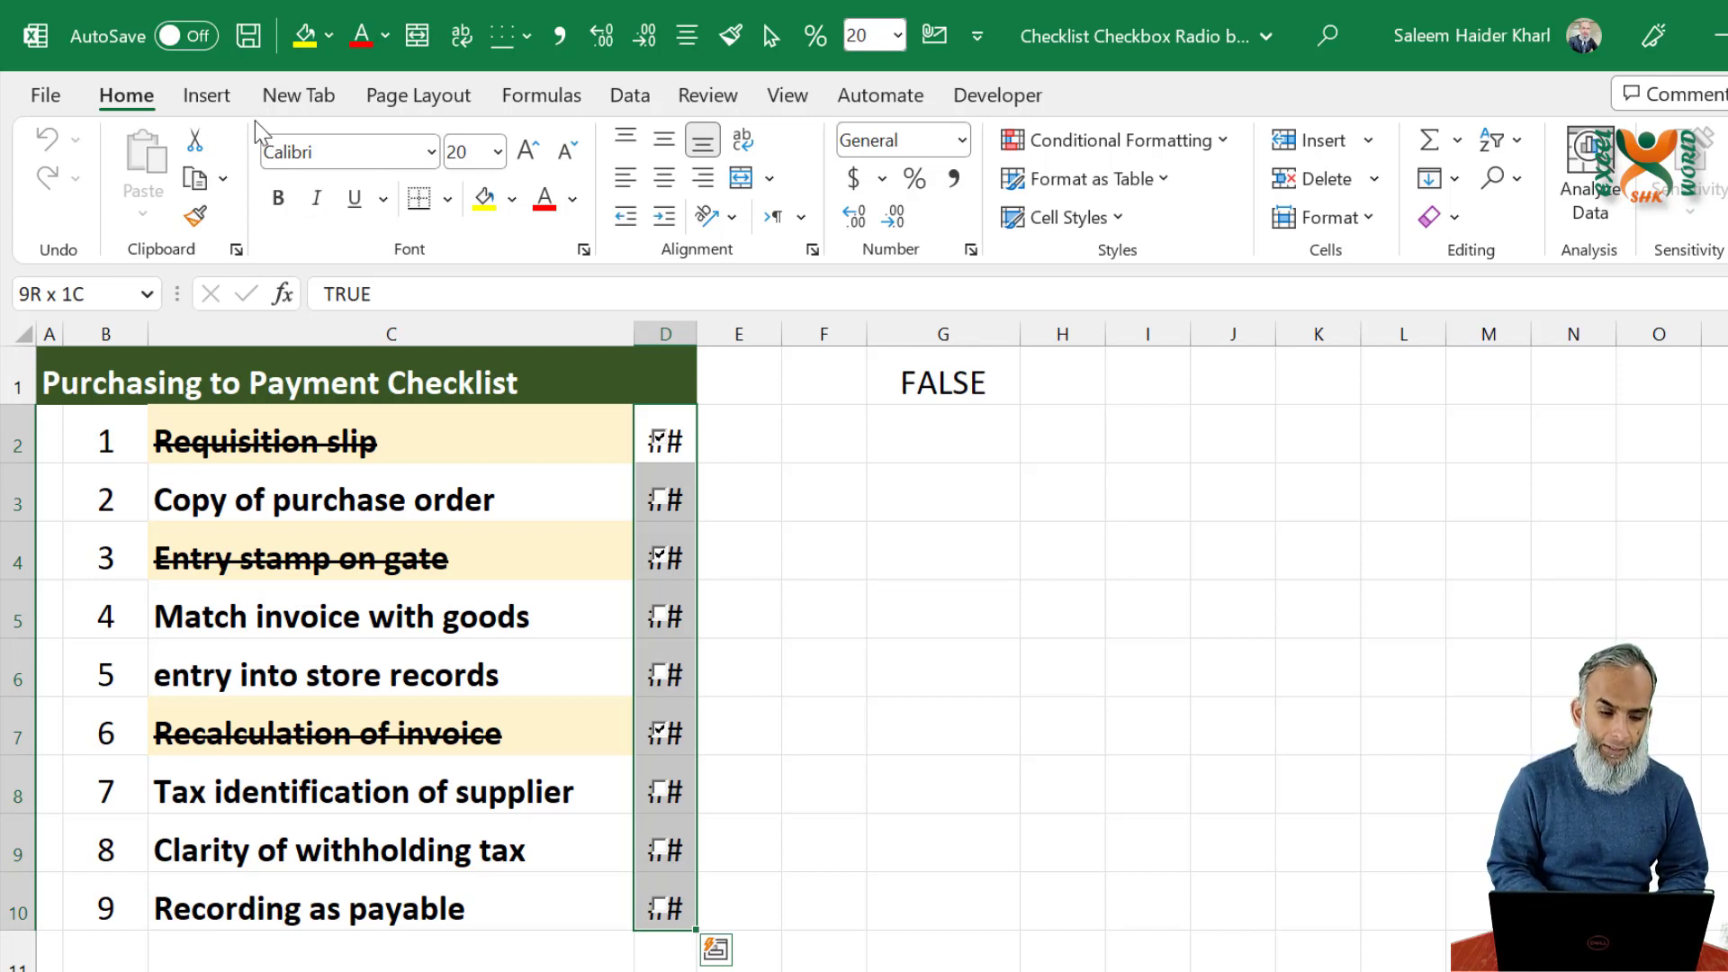
{"action": "left_click", "coordinate": [385, 36]}
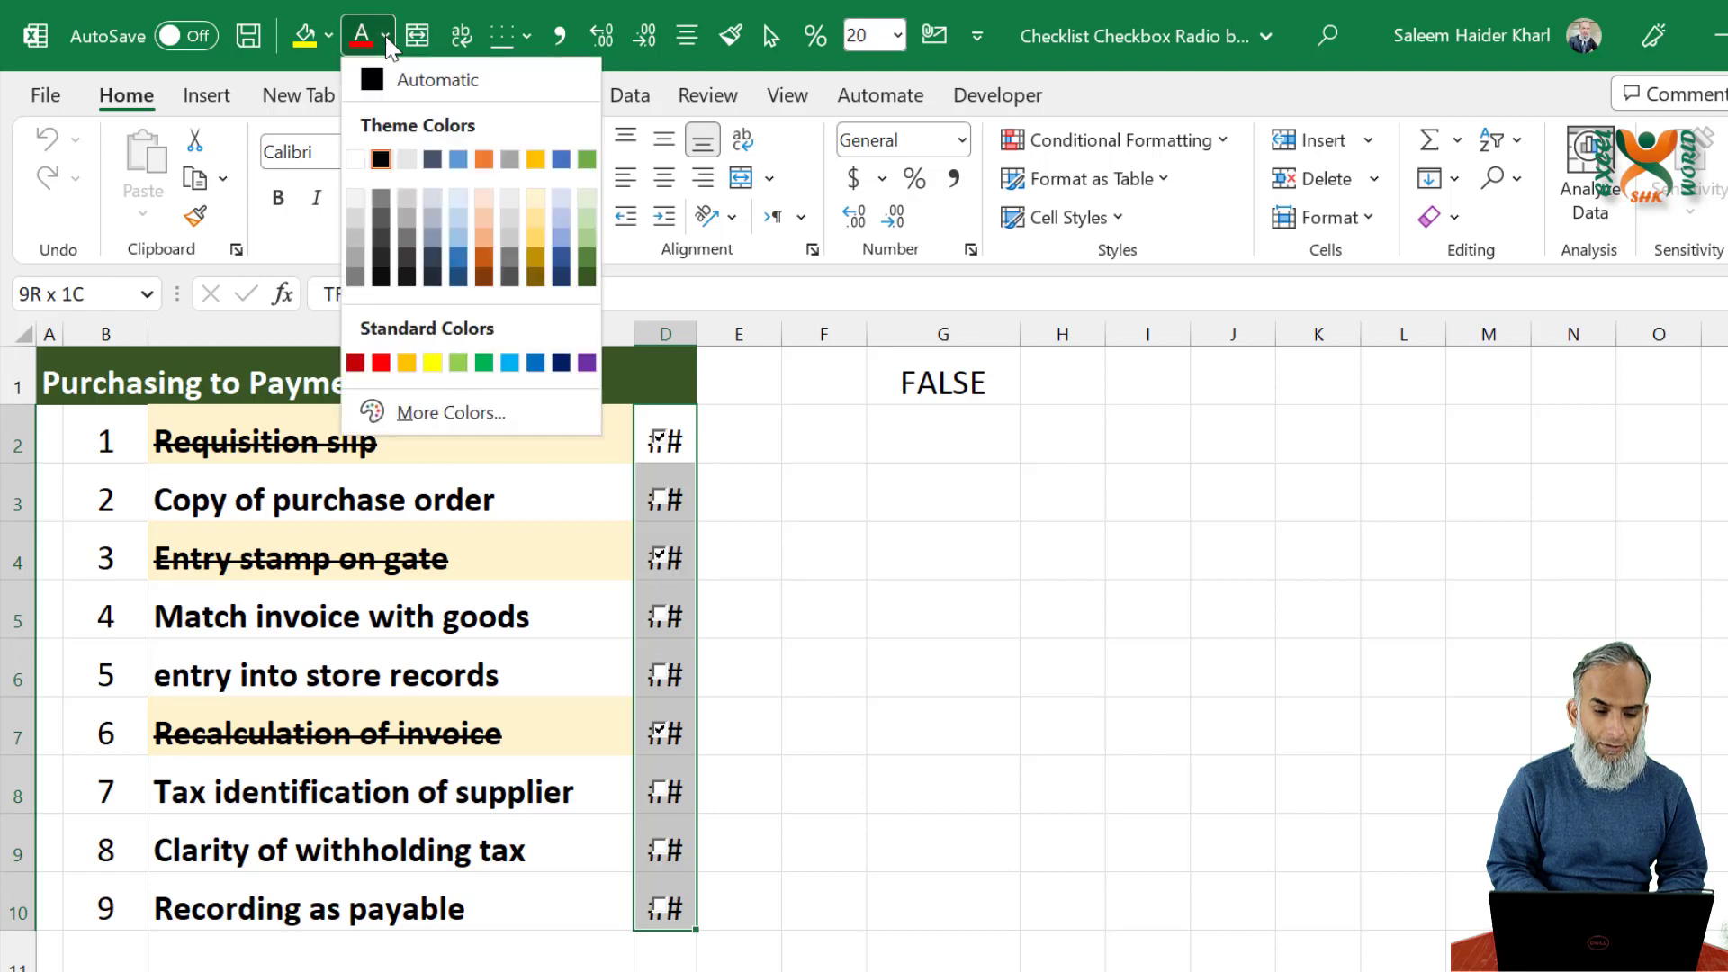
{"action": "left_click", "coordinate": [355, 160]}
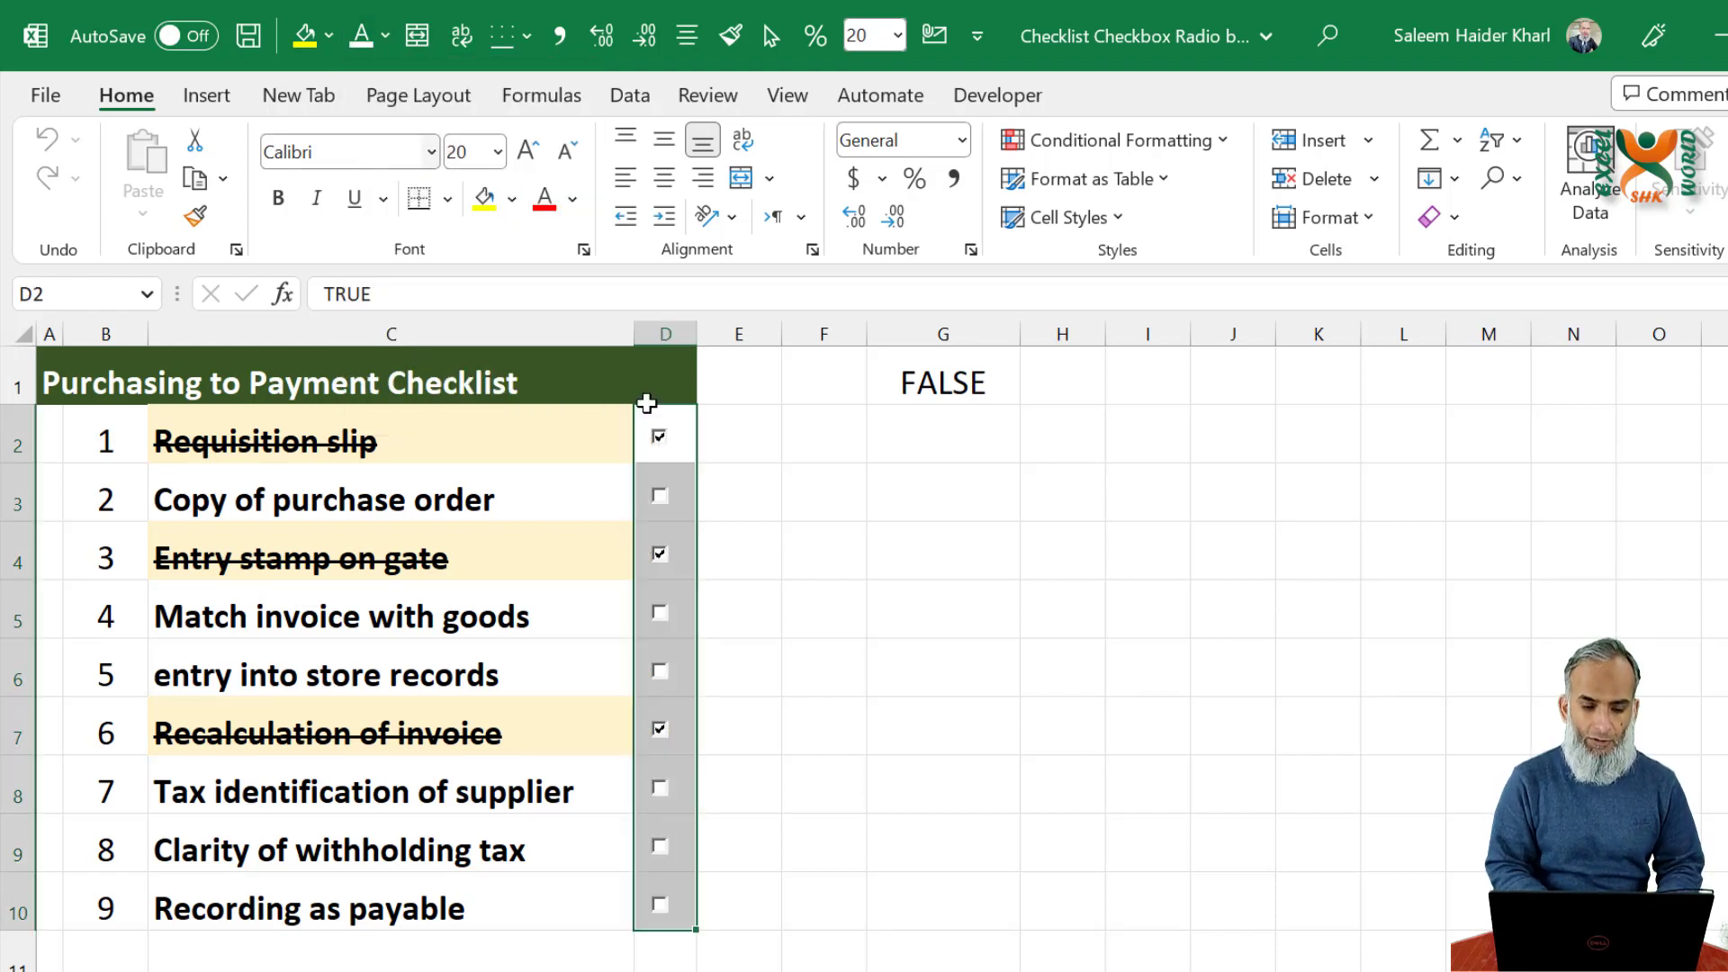
{"action": "left_click", "coordinate": [761, 520]}
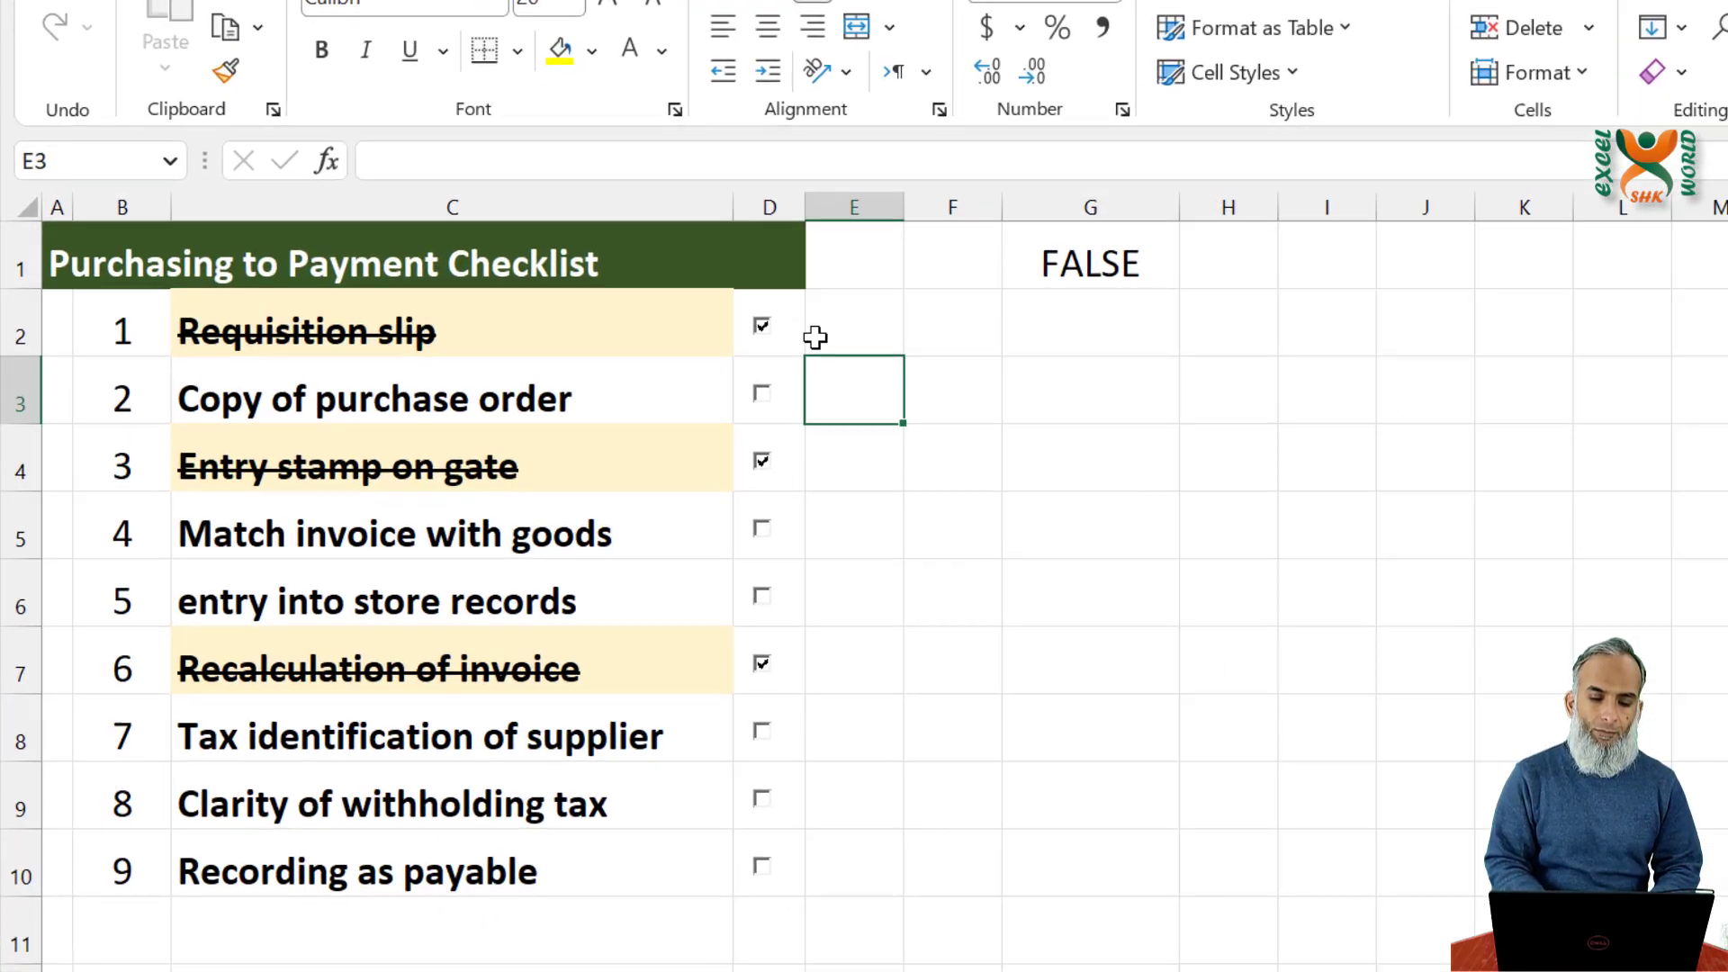
Step: Check the hidden linked value in D2, and tick the check box for Copy of purchase order
{"action": "left_click", "coordinate": [709, 441]}
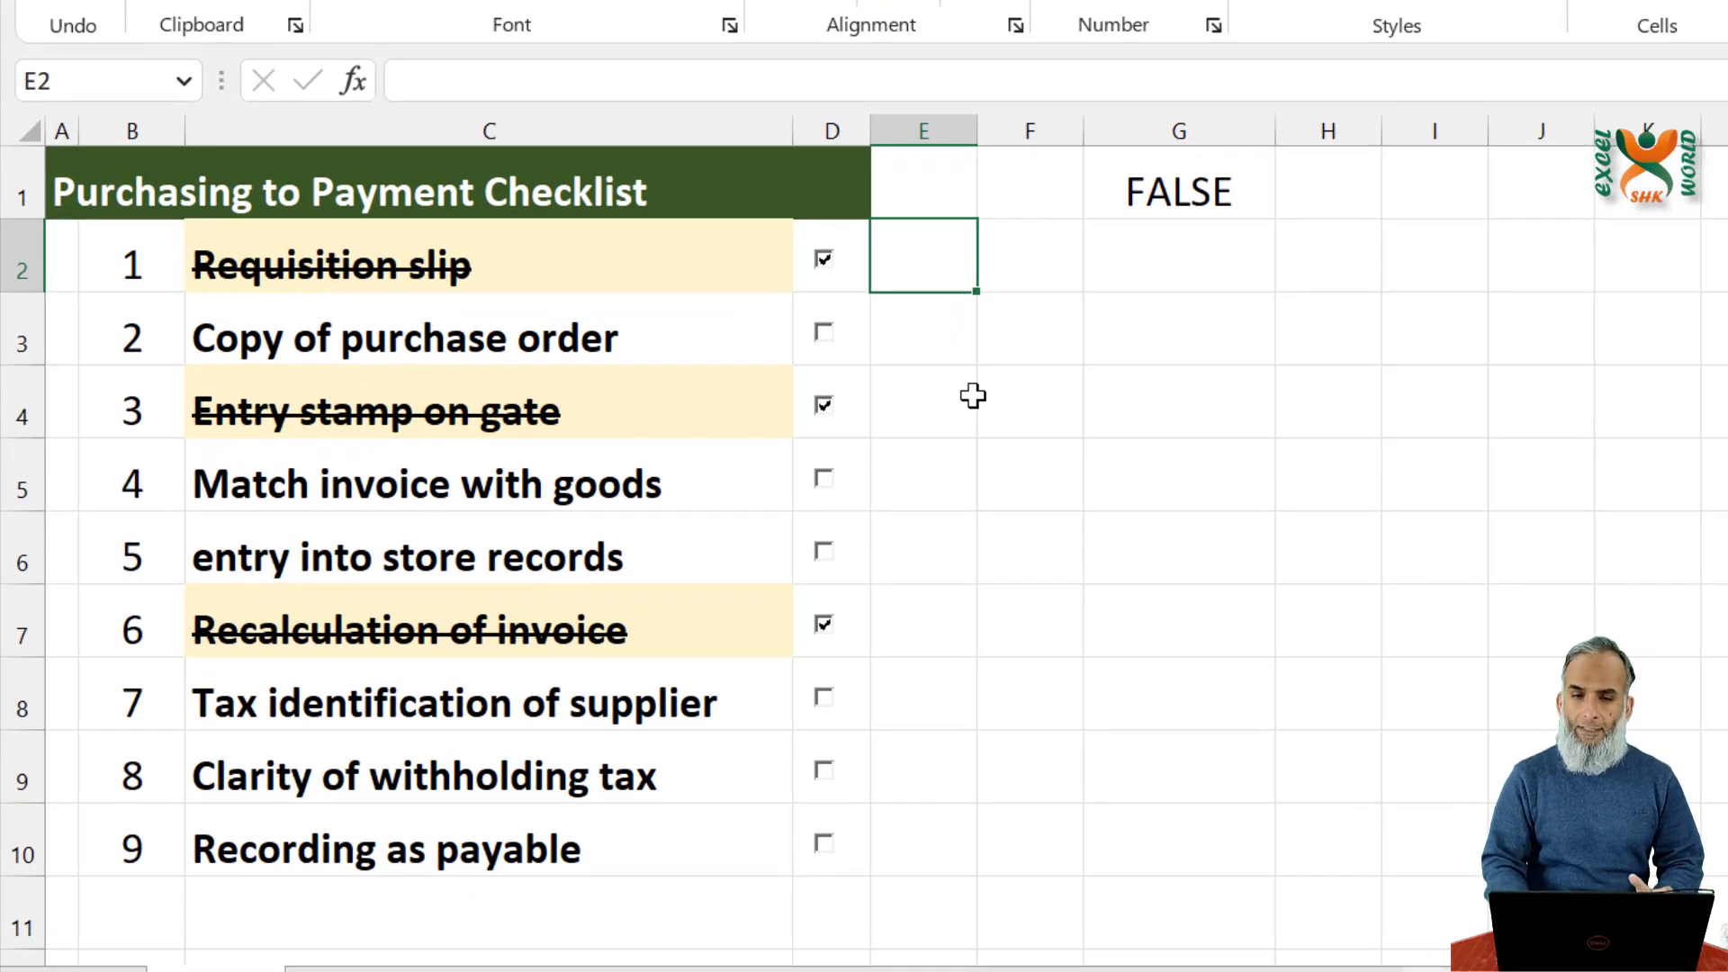
{"action": "key", "text": "Left"}
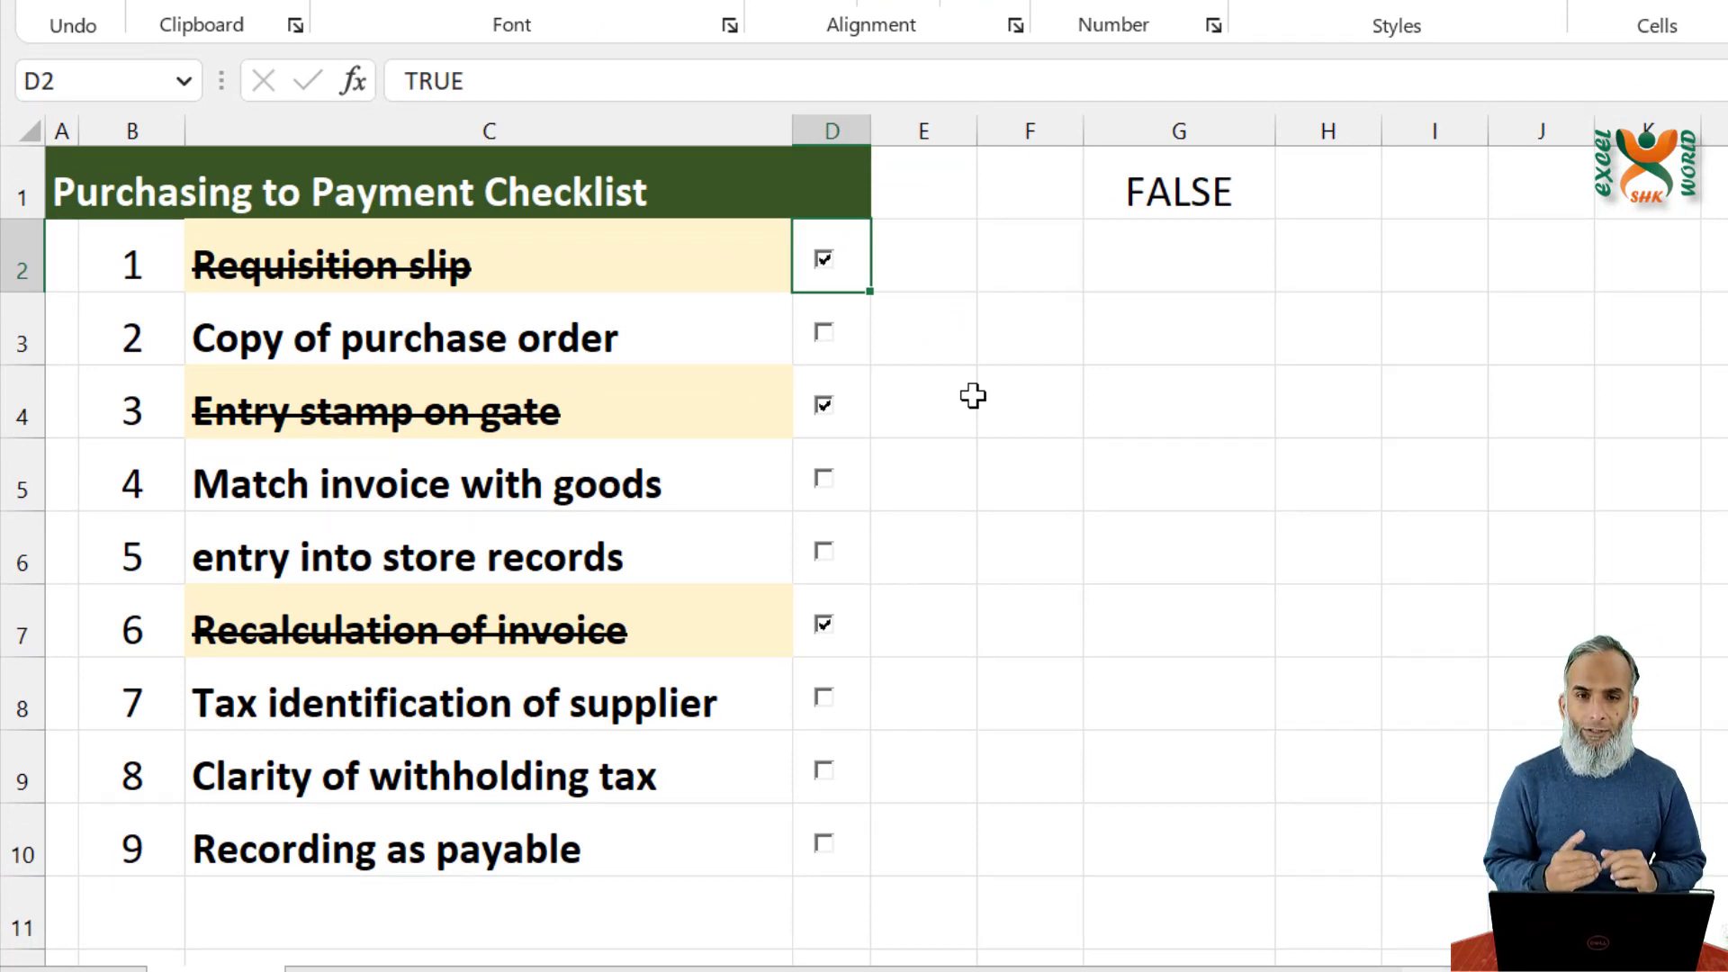
{"action": "left_click", "coordinate": [825, 338]}
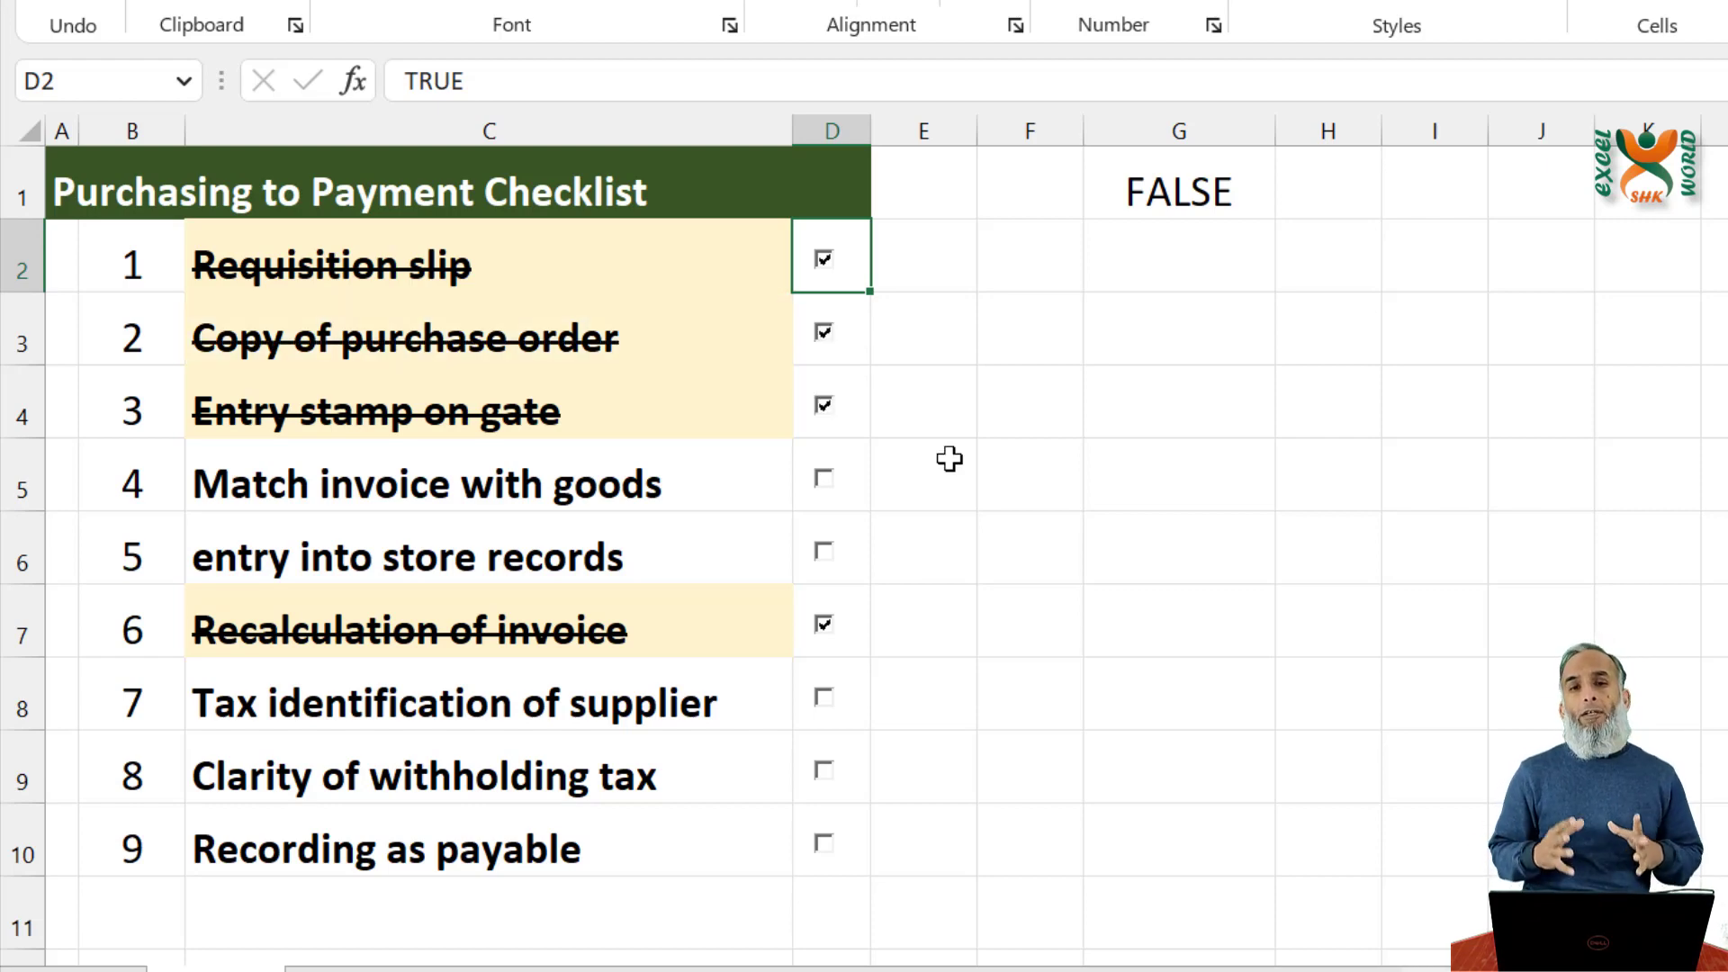